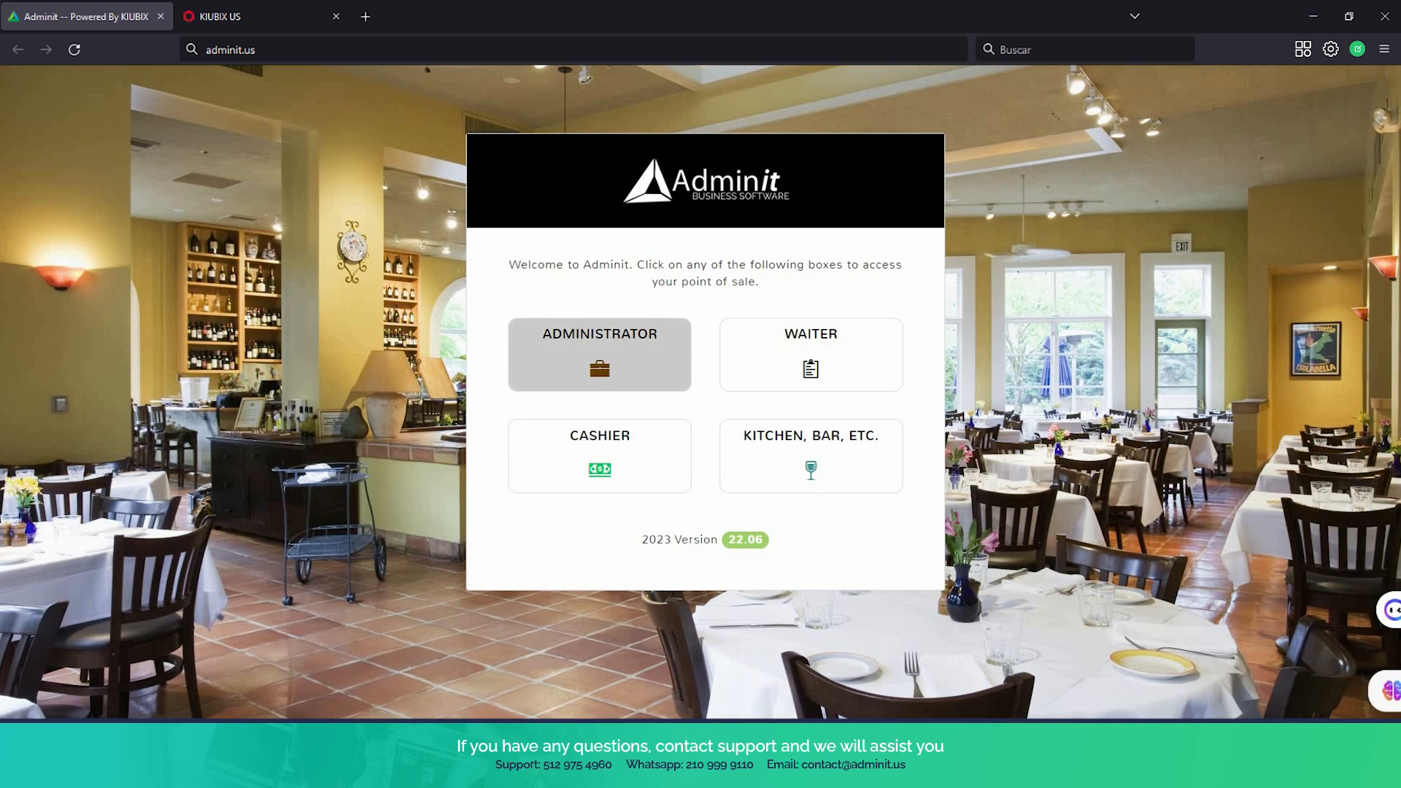
Enter the point of sale as administrator and check which add-ons are enabled
left_click(600, 355)
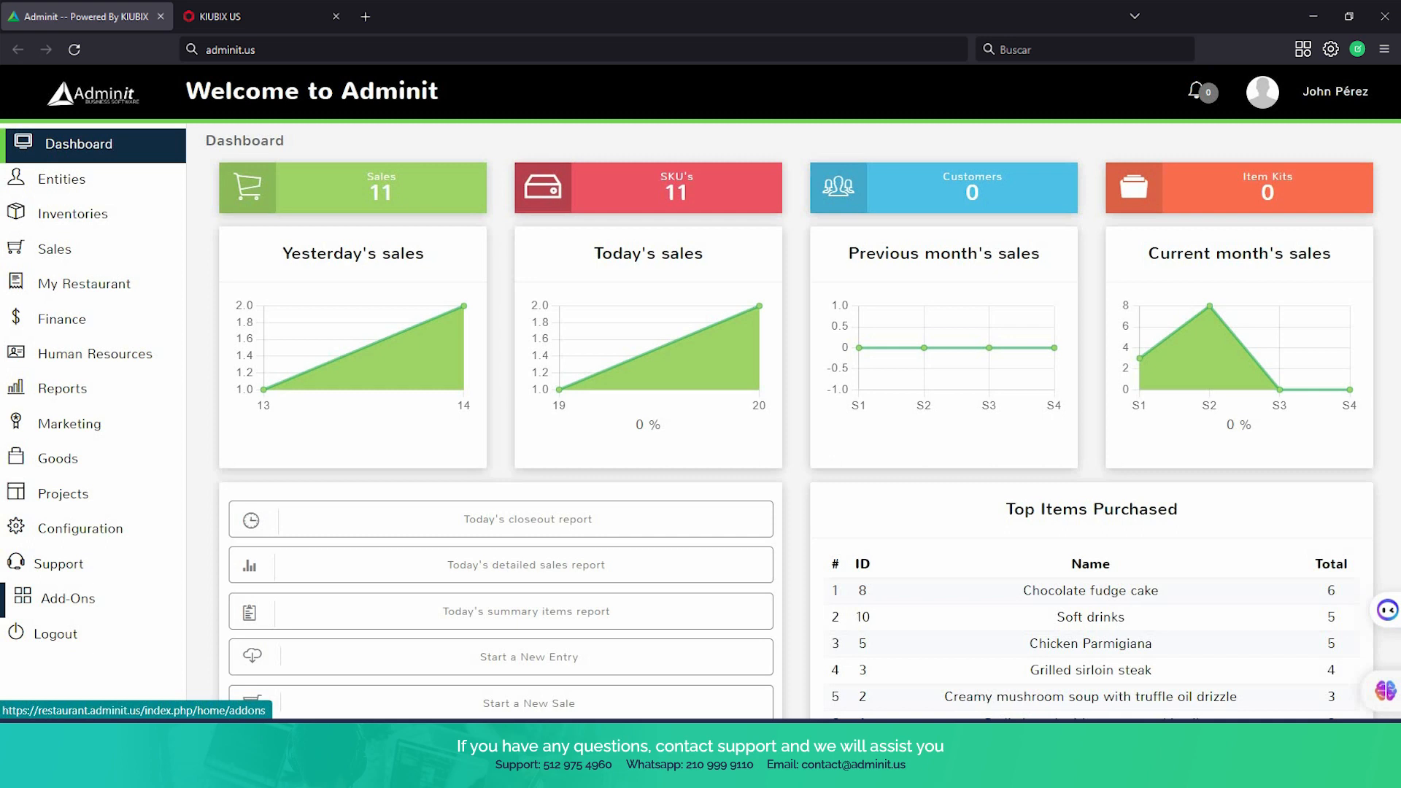
left_click(67, 598)
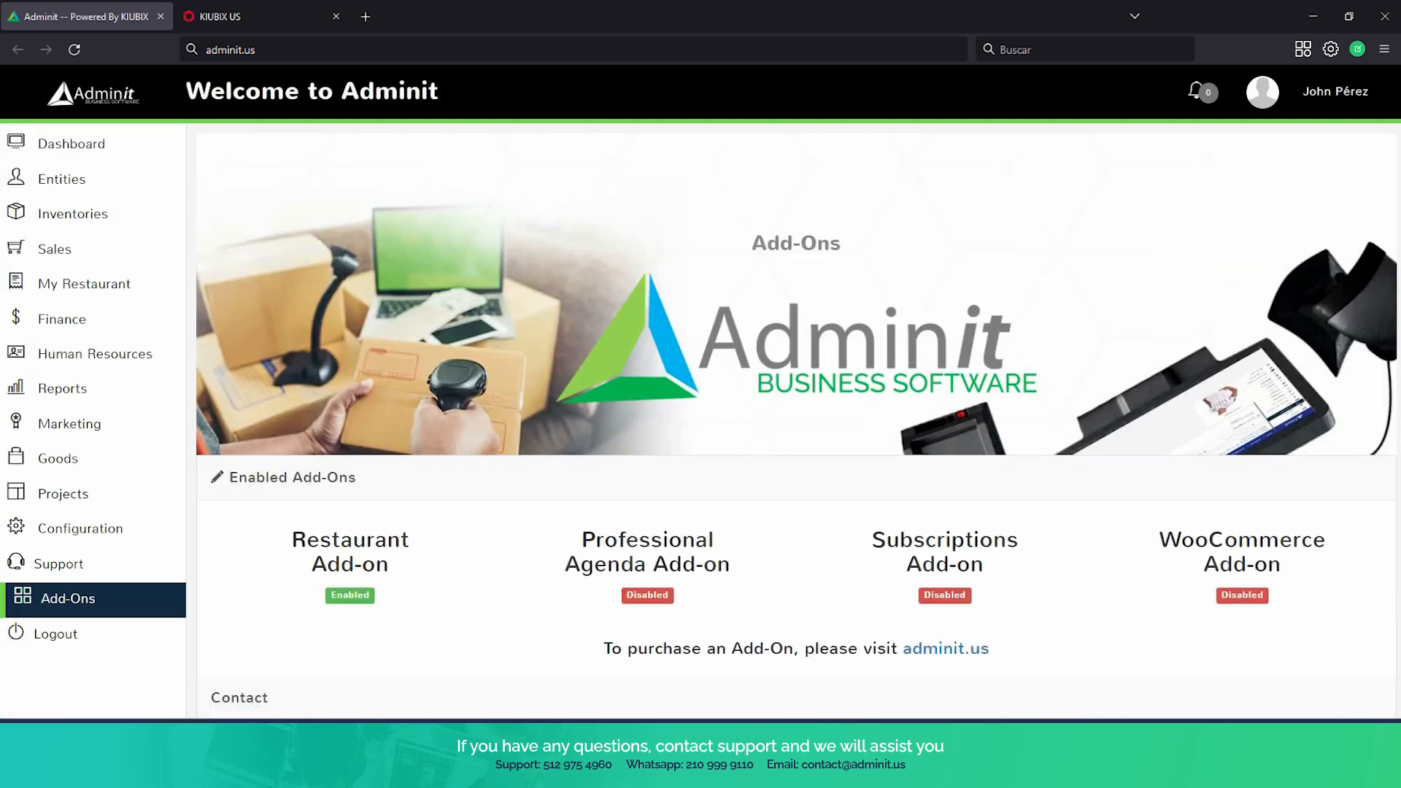
scroll(795, 395, "down", 1)
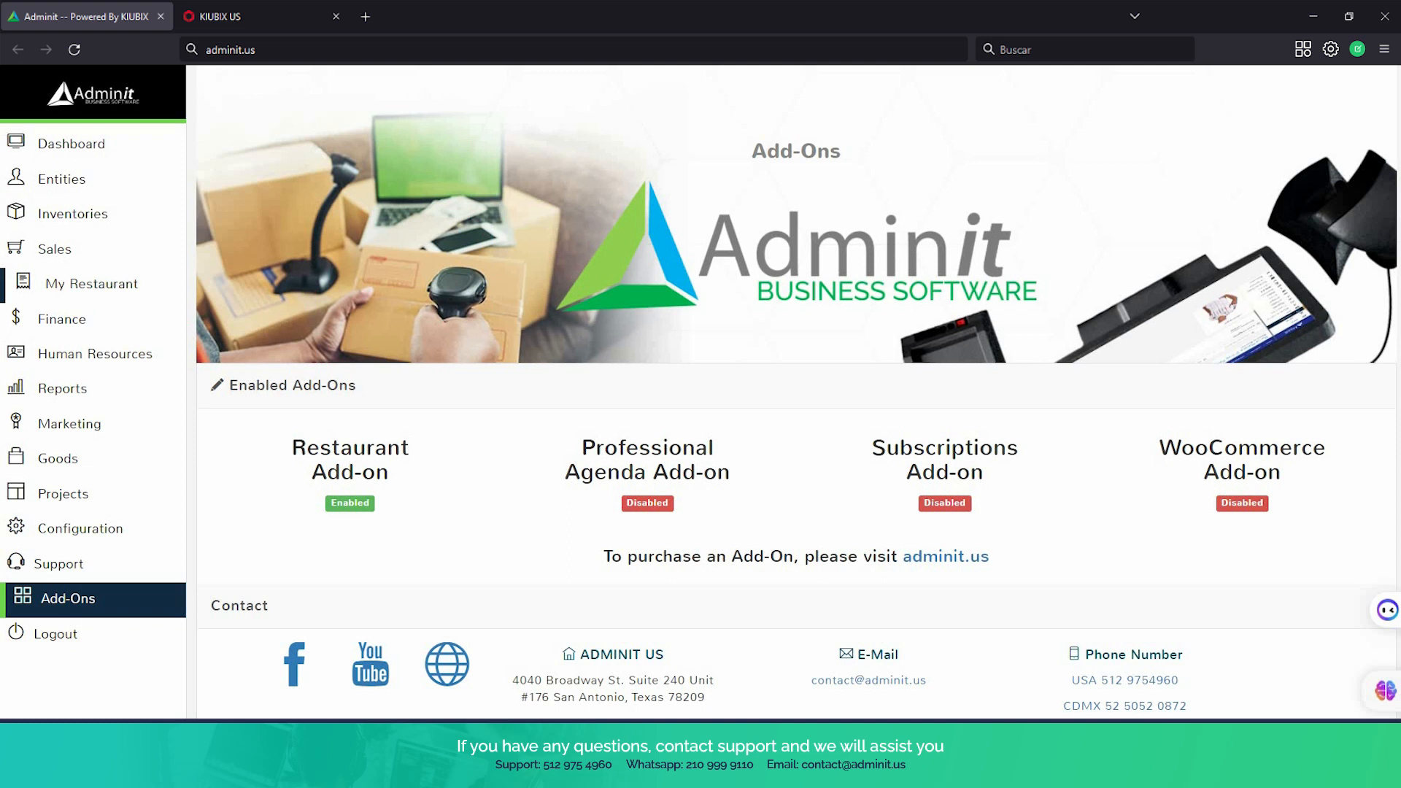
View the registers available in the Restaurant module
left_click(126, 287)
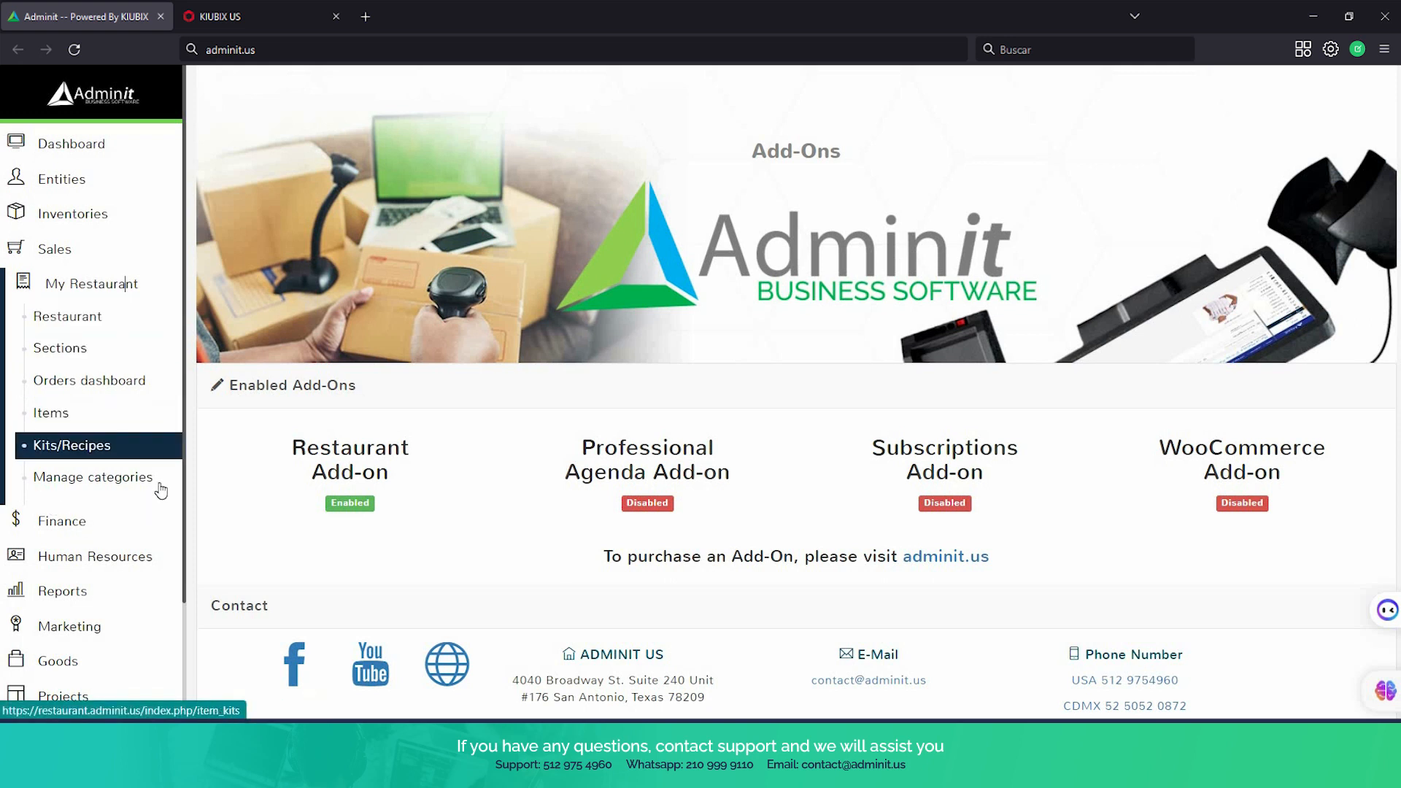
left_click(97, 318)
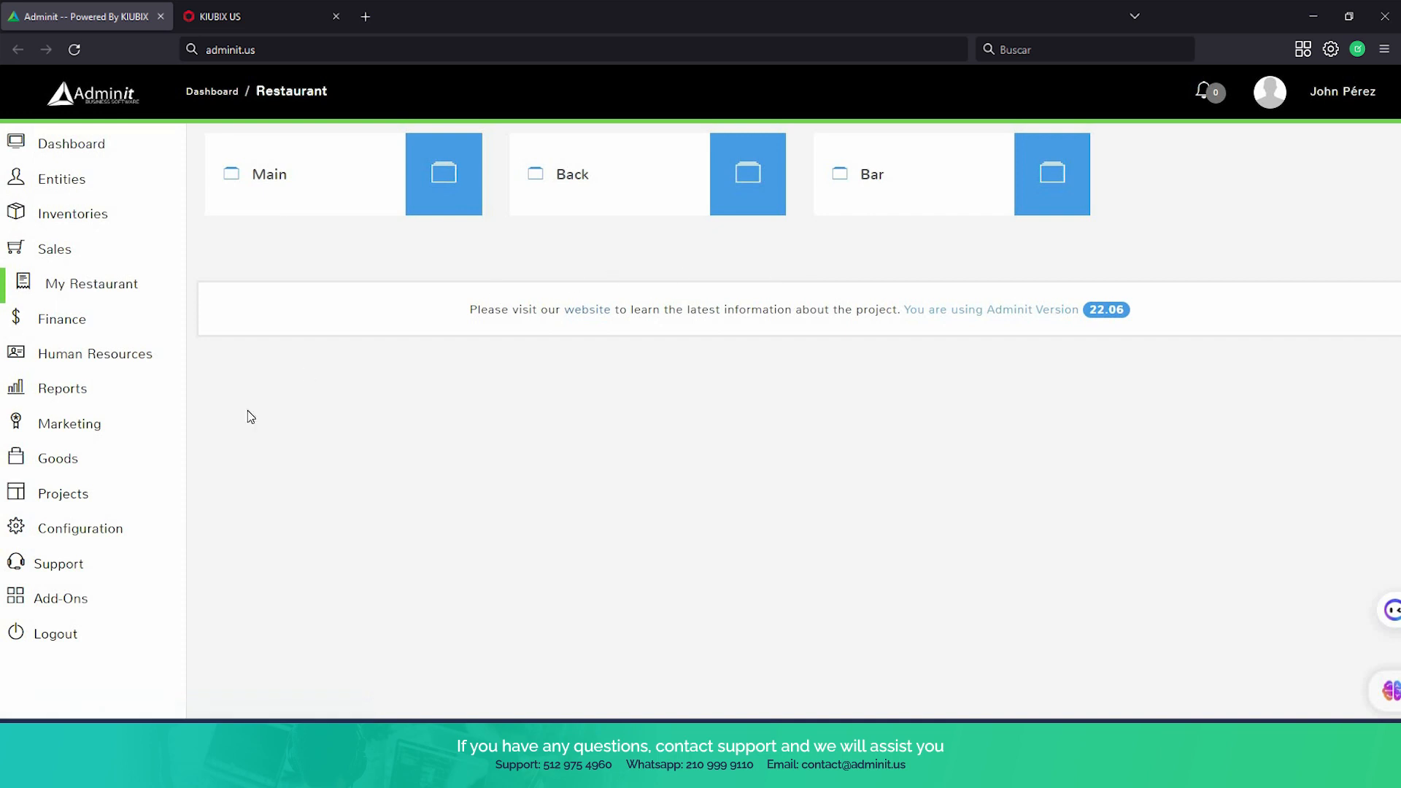
Open Location 1 for editing in the location configuration
mouse_move(89, 588)
scroll(89, 588, "down", 2)
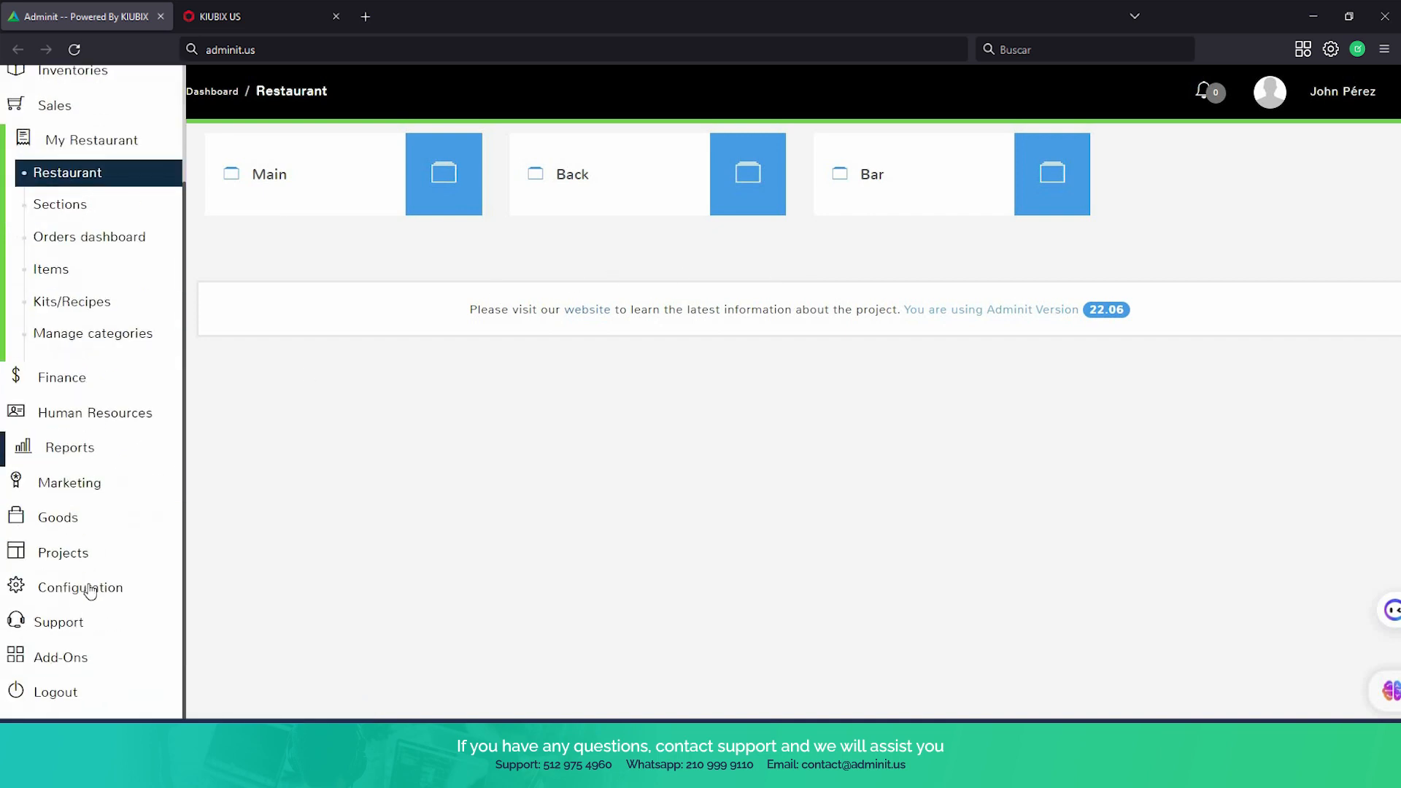
left_click(84, 584)
scroll(91, 588, "down", 1)
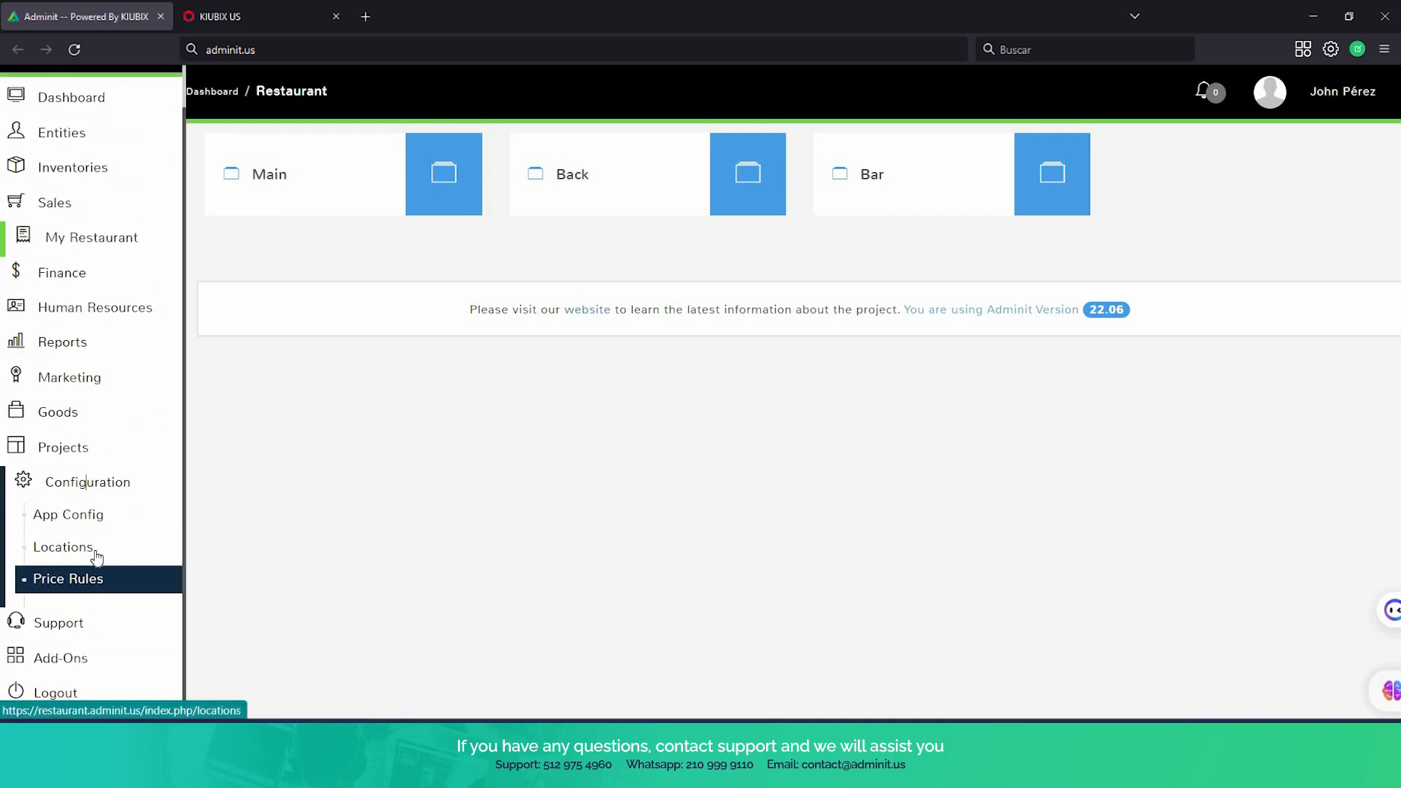
left_click(95, 557)
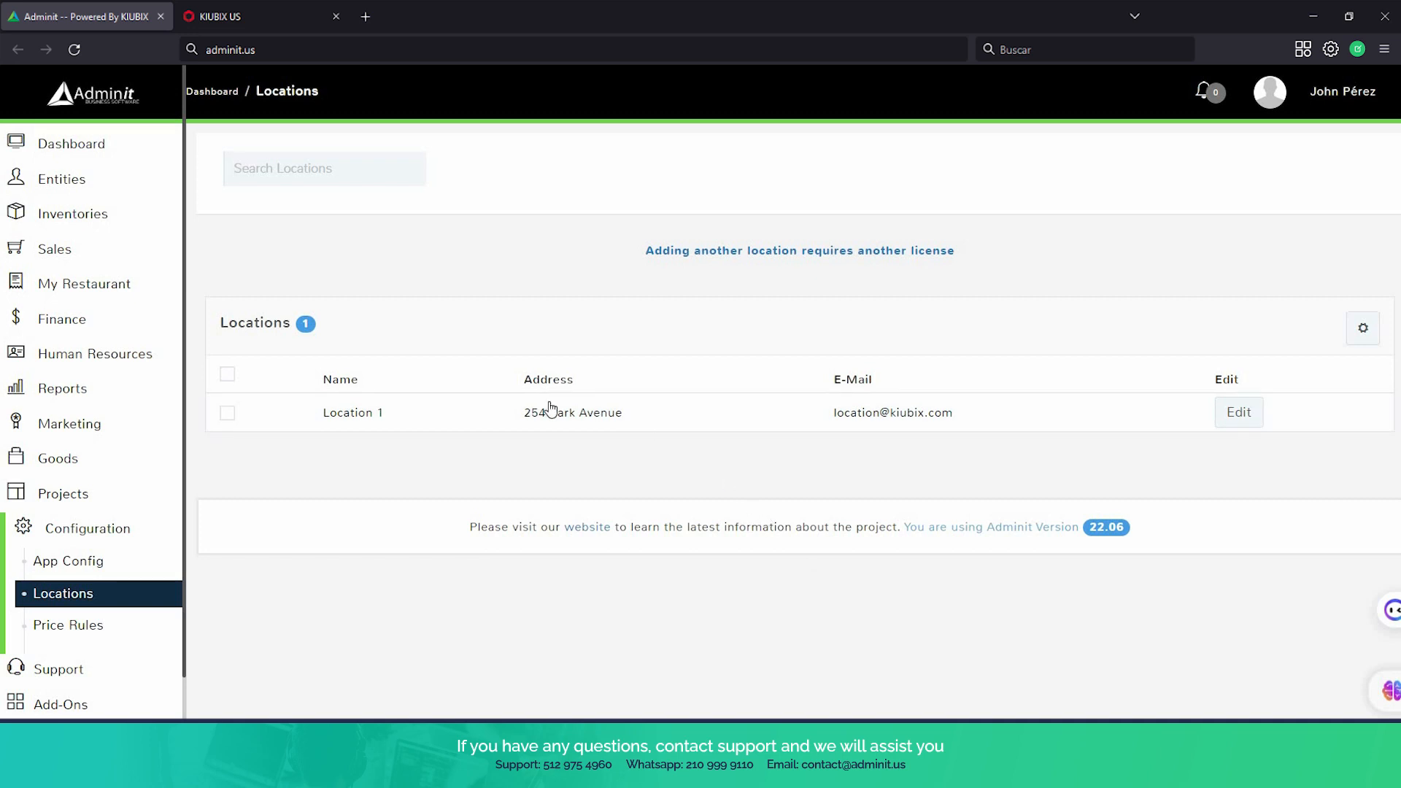
left_click(1233, 414)
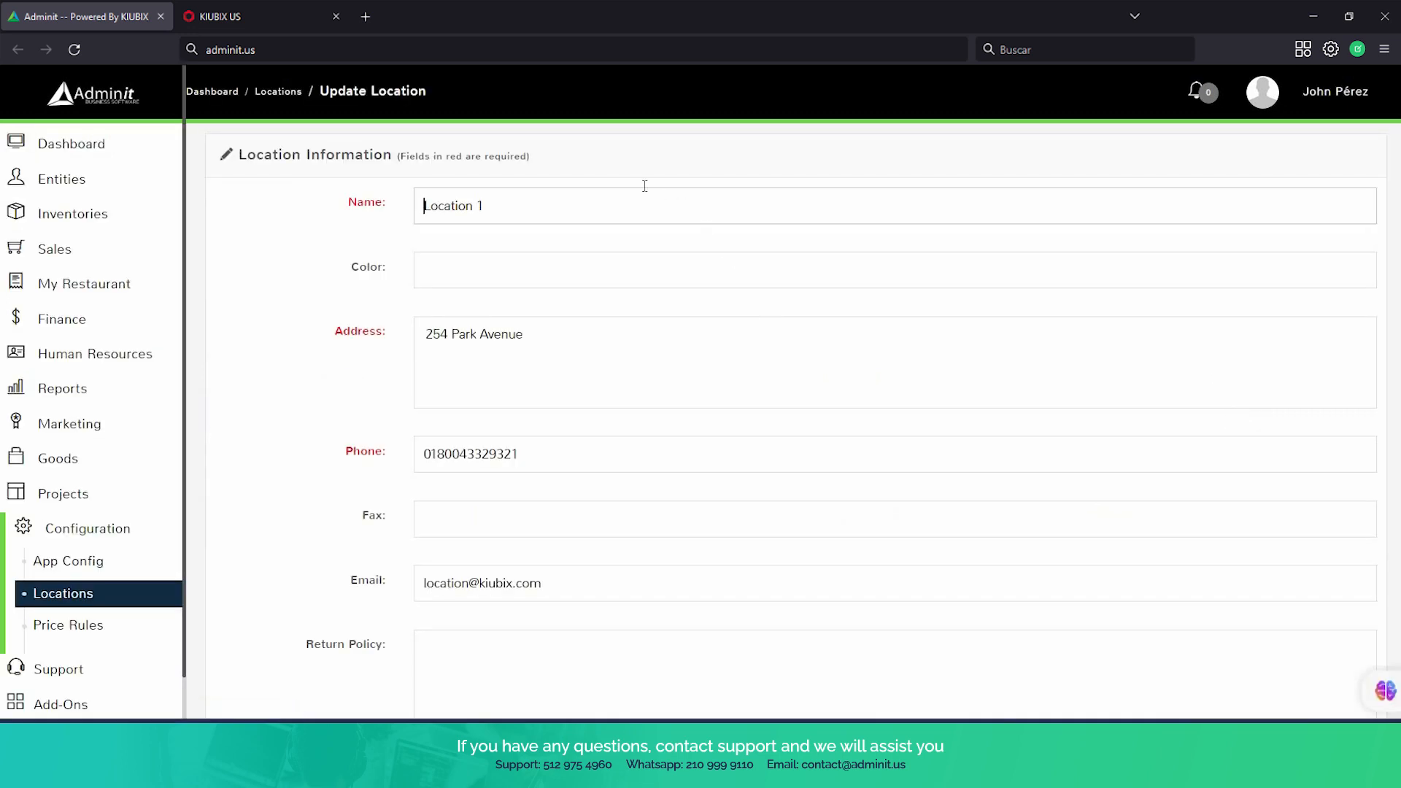
Enter "downtown" as the name of the location
scroll(394, 391, "down", 1)
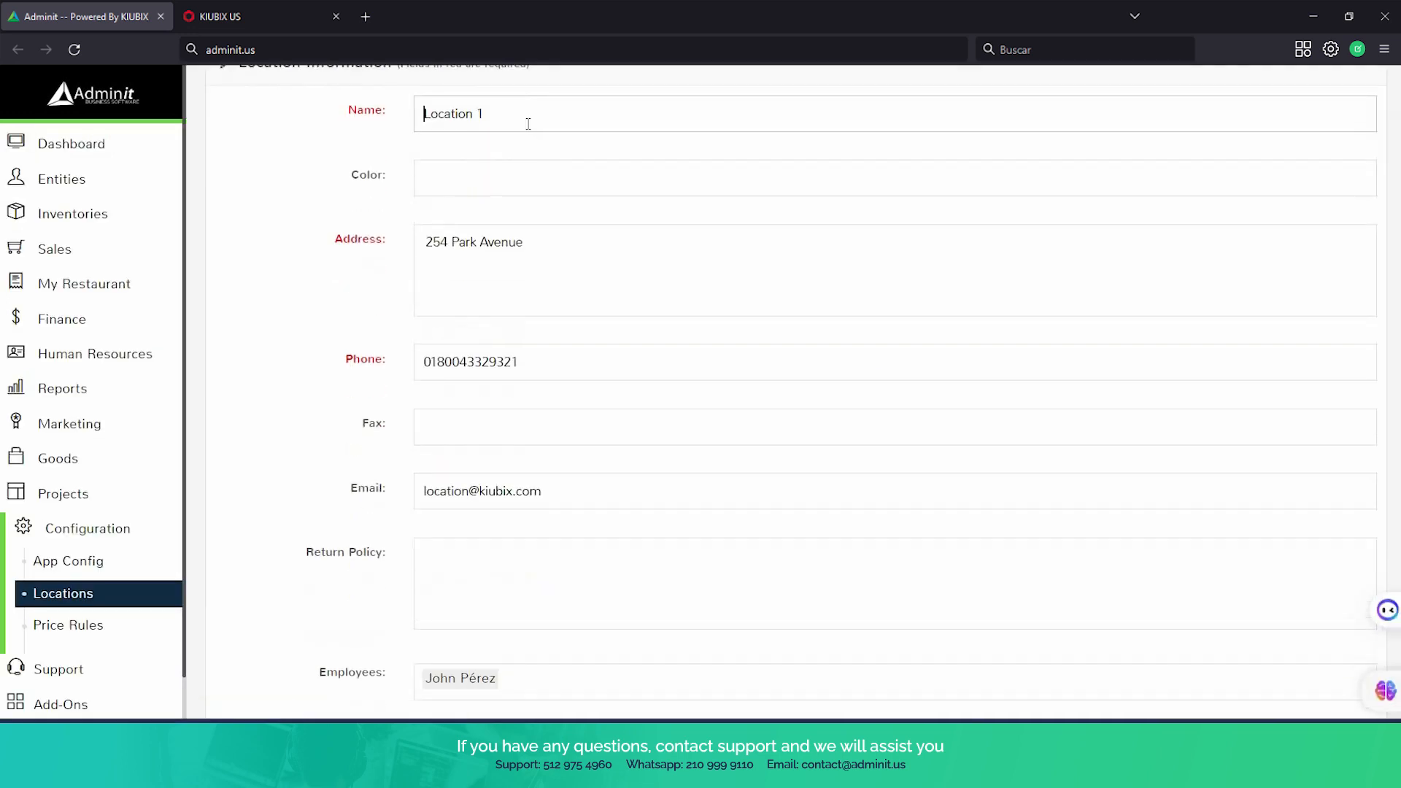
left_click(367, 115)
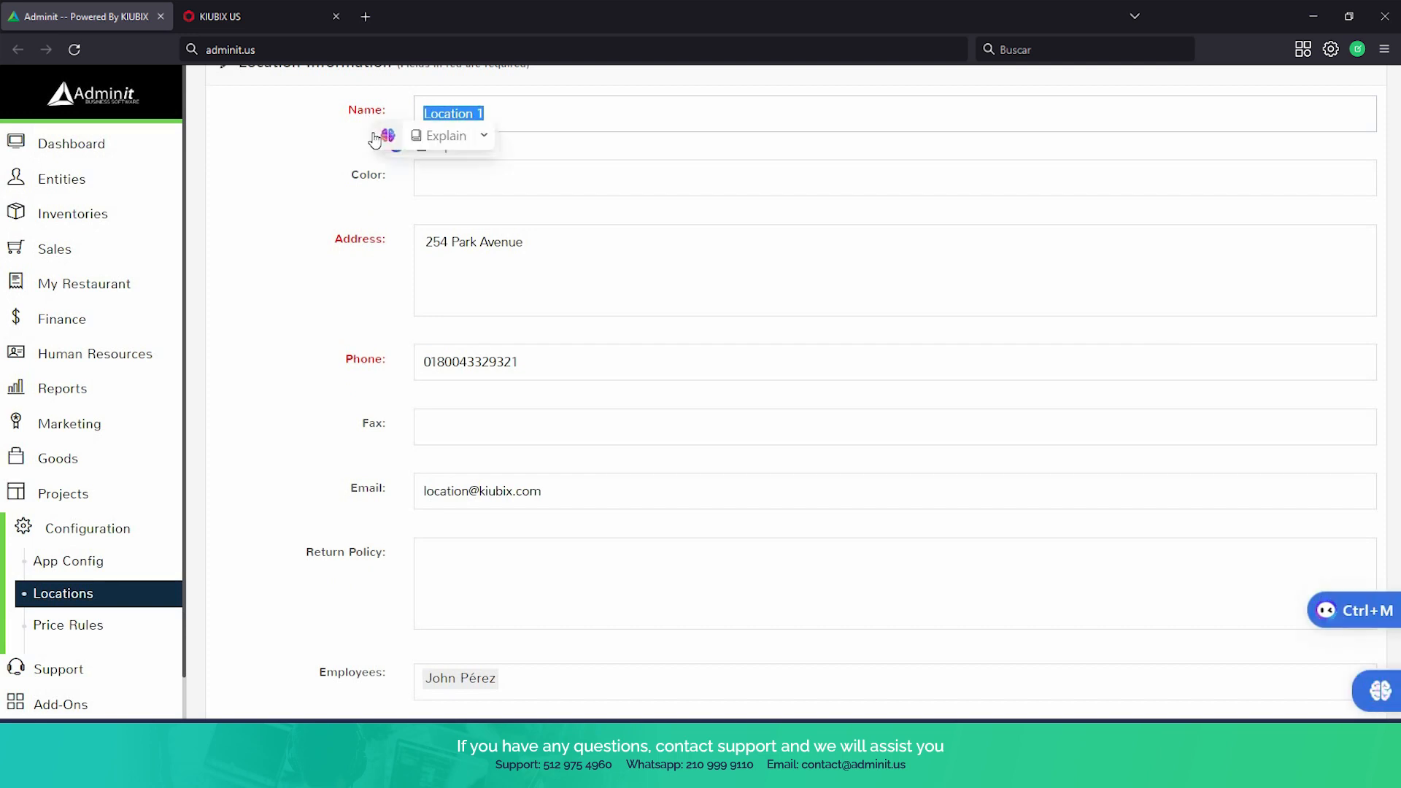
type("dow")
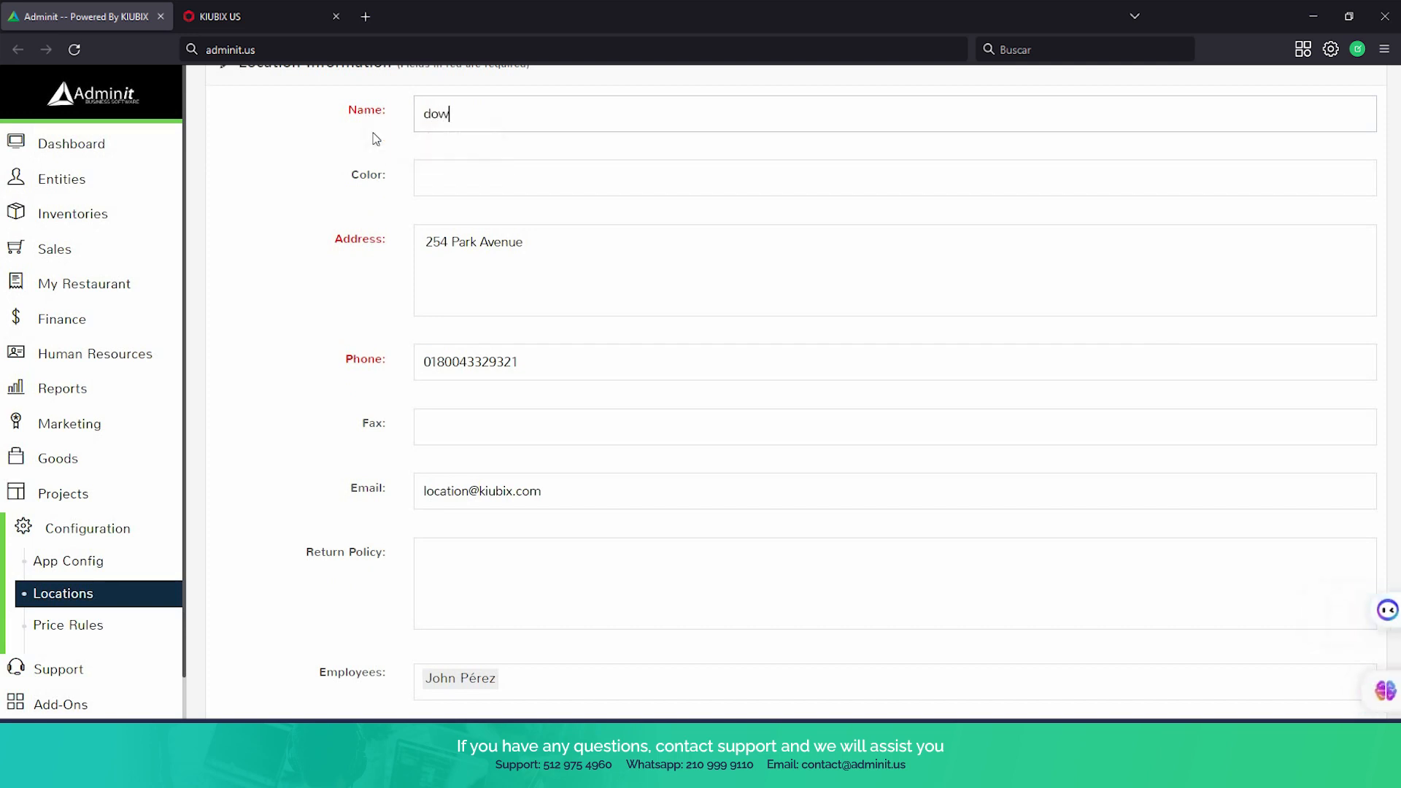
type("ntown")
Review the location's number of tables, register names, tax rates and timezone settings
scroll(511, 190, "down", 1)
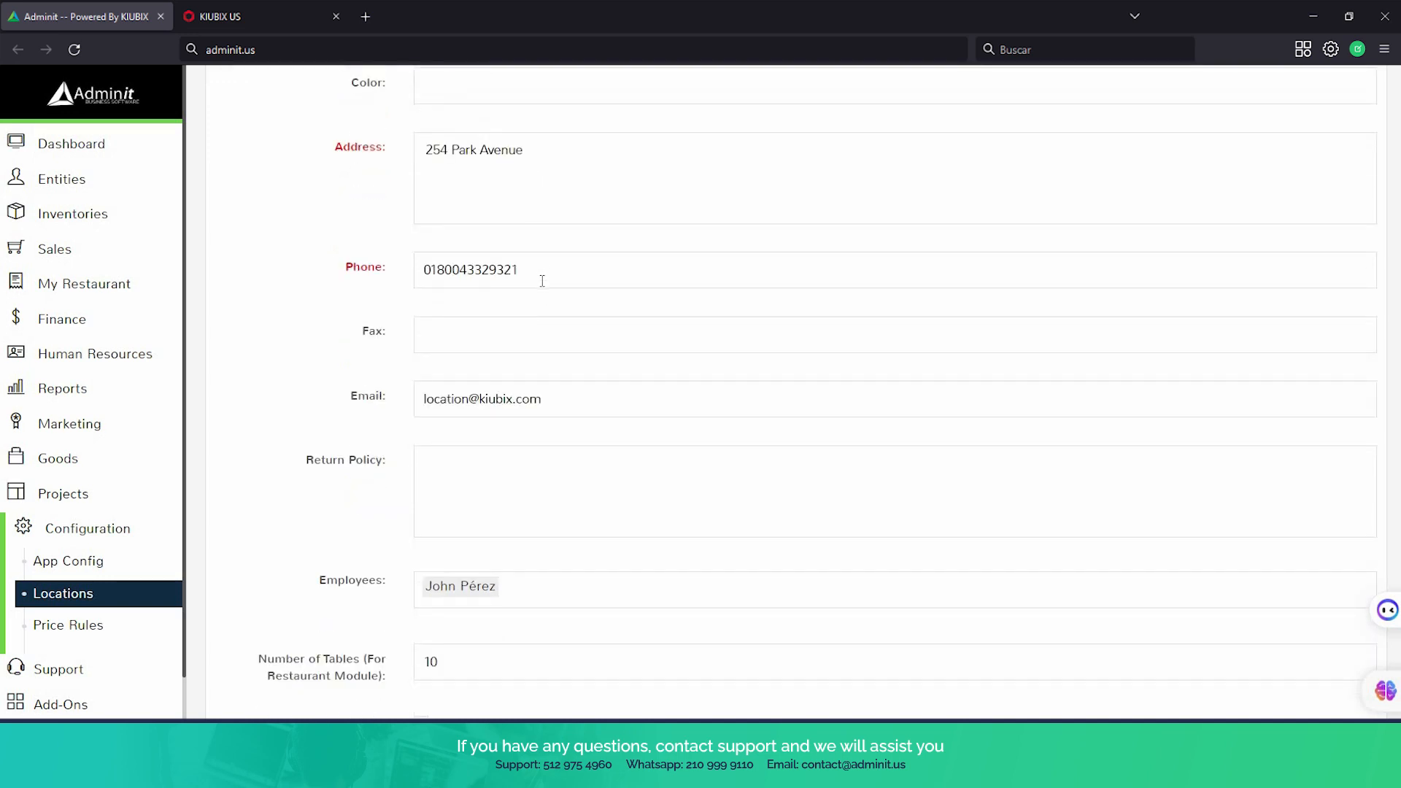
scroll(567, 316, "down", 4)
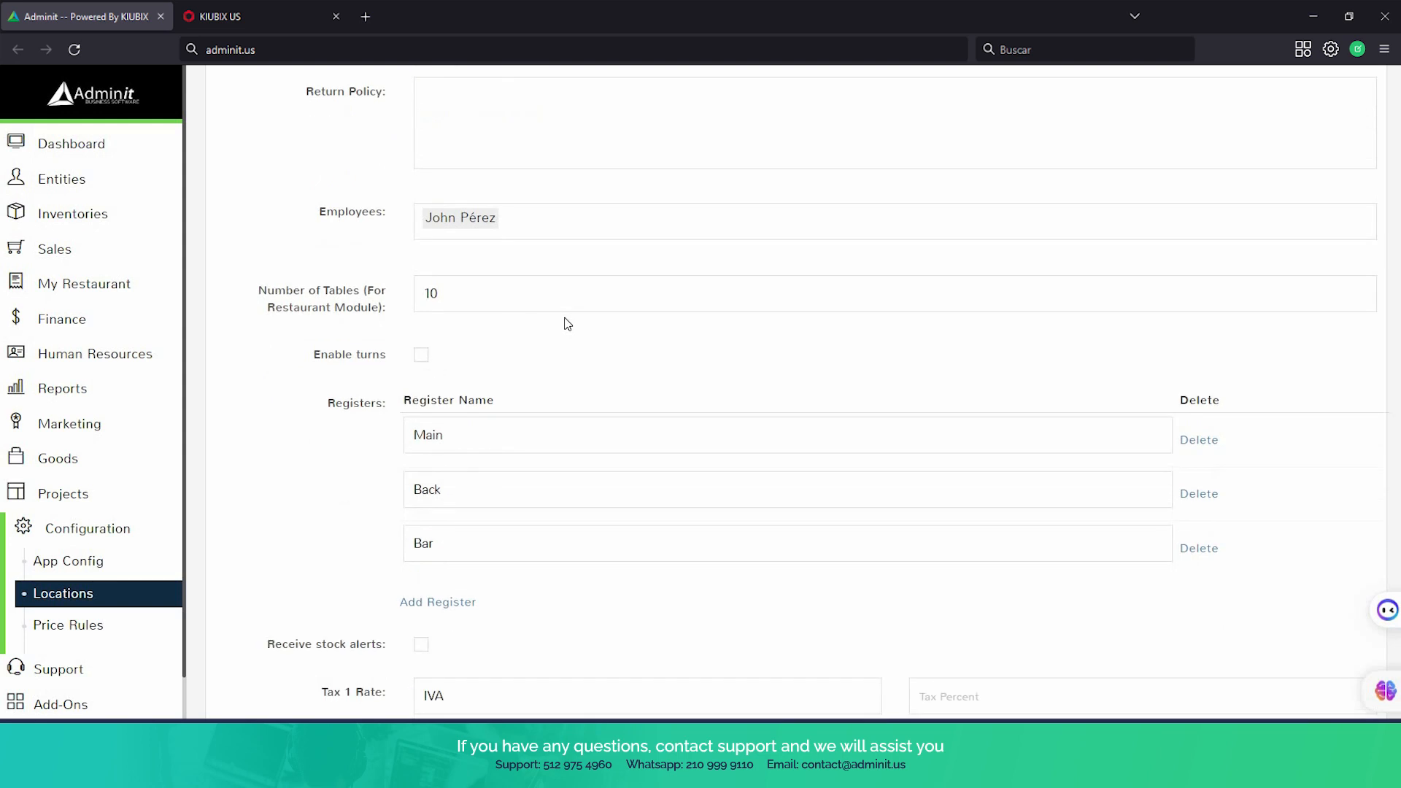
scroll(511, 291, "down", 1)
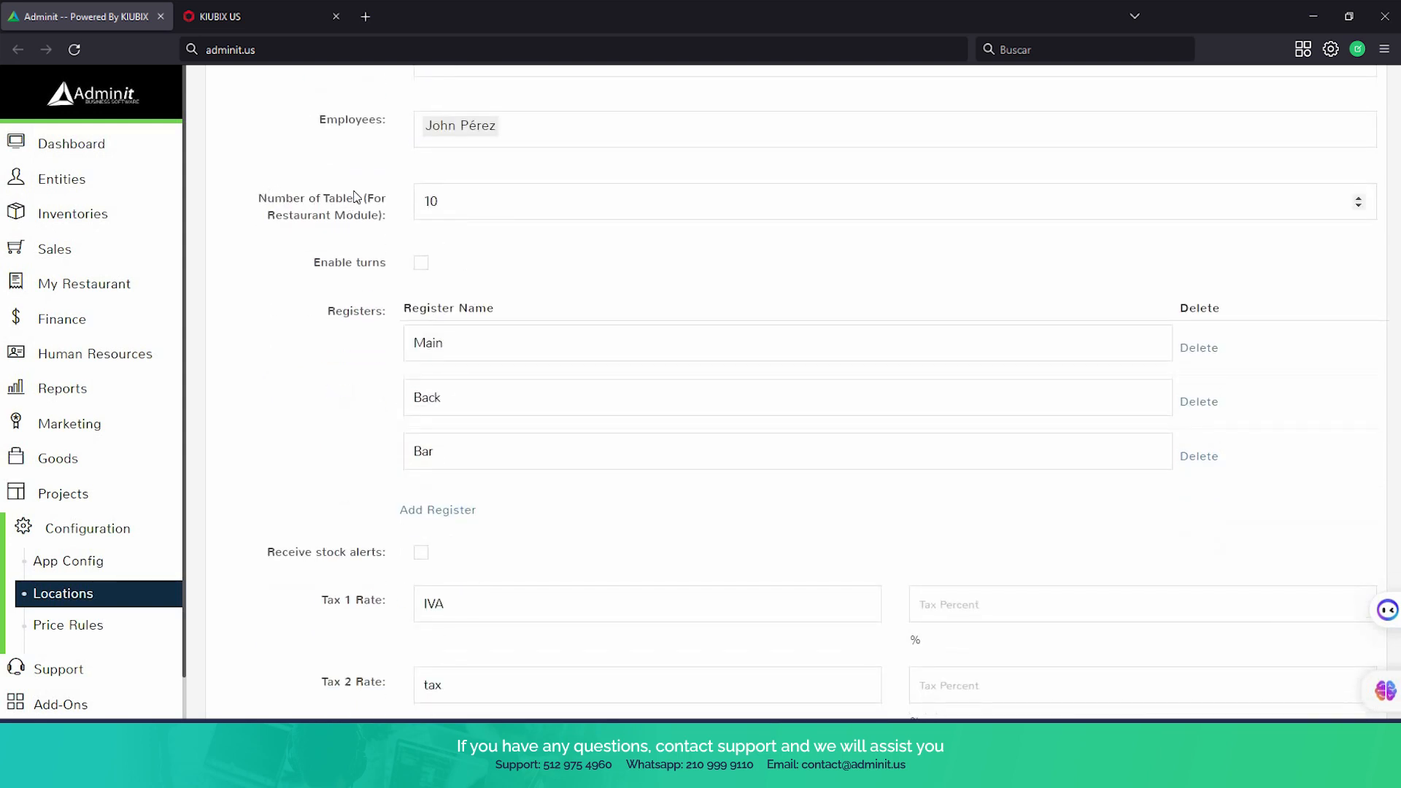
left_click(437, 200)
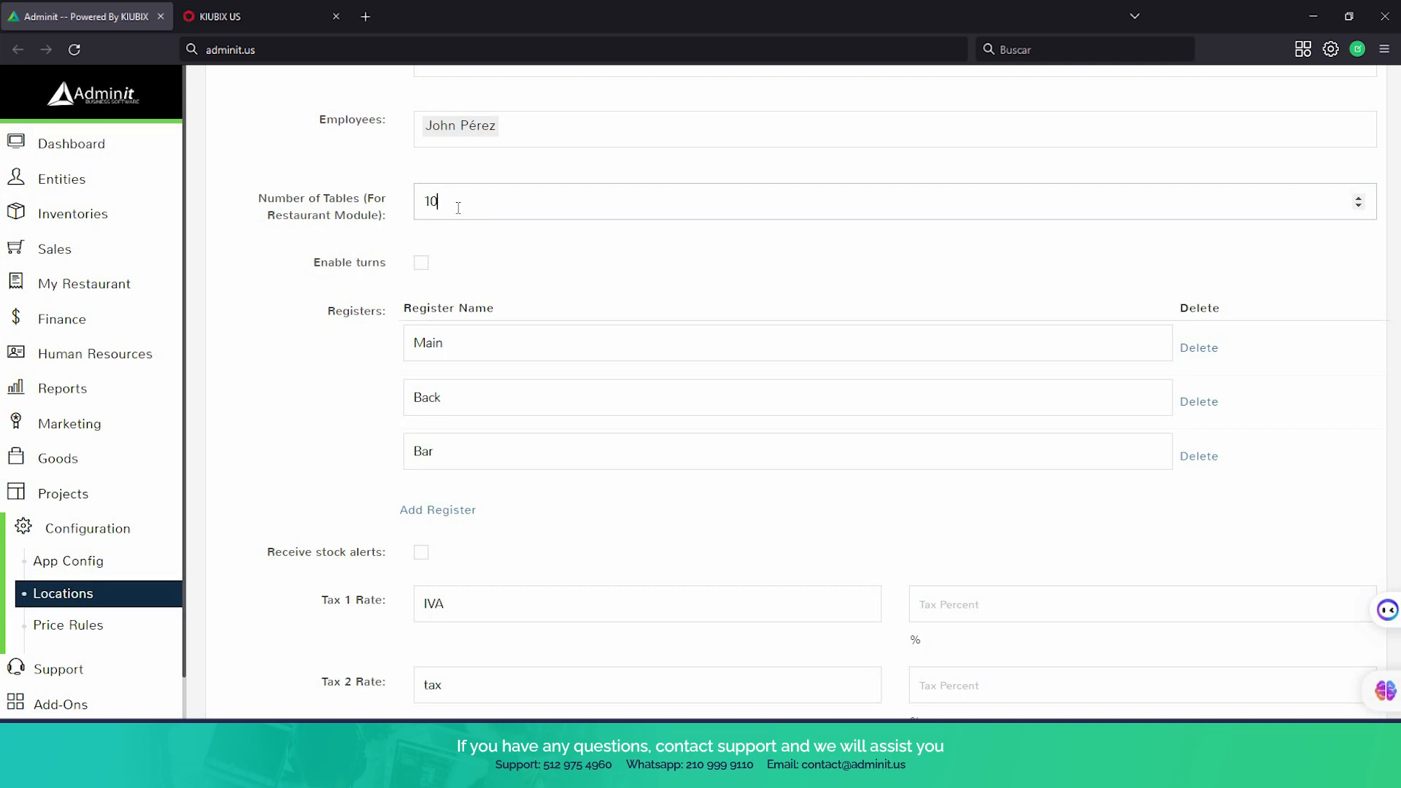
scroll(458, 207, "down", 3)
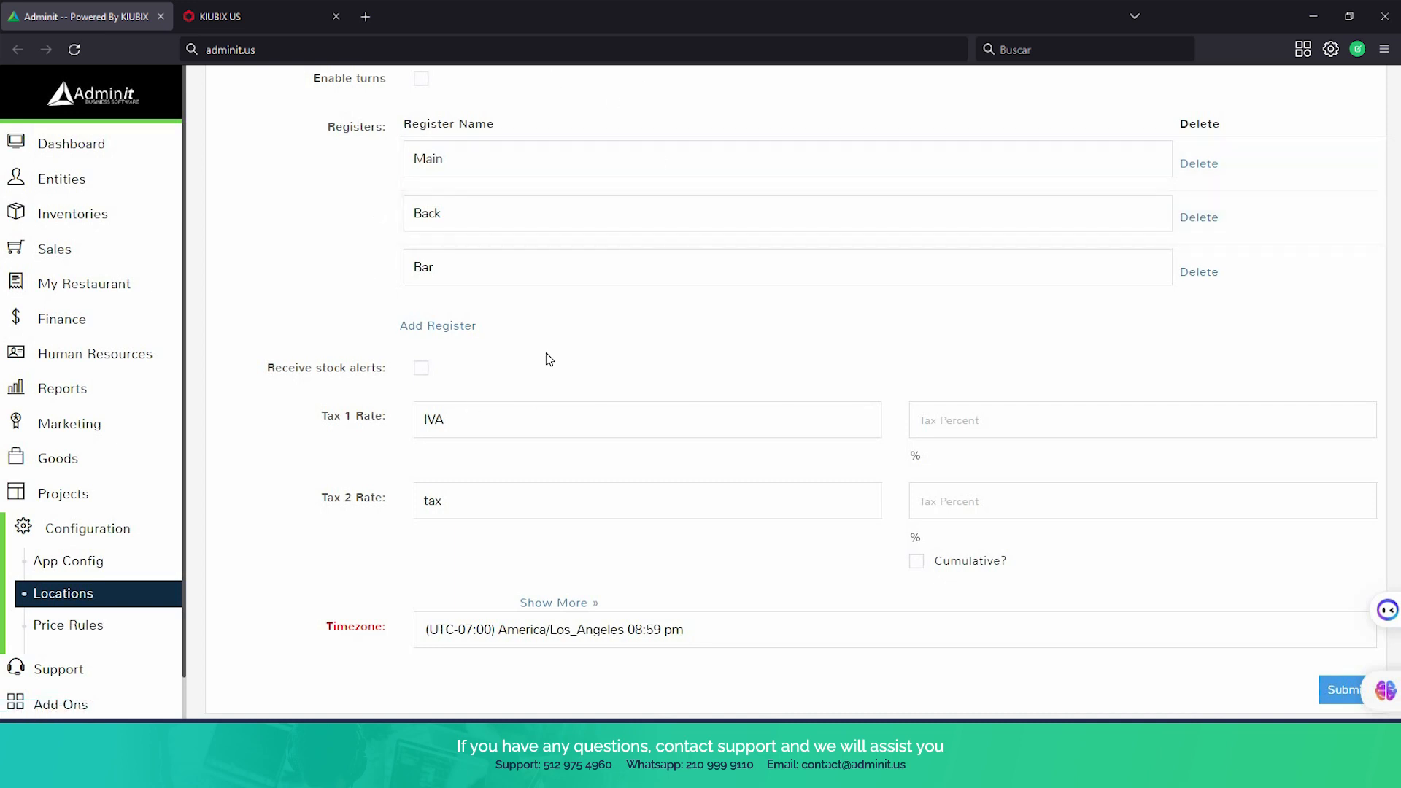
Return to the Restaurant module and select the Main register
left_click(88, 299)
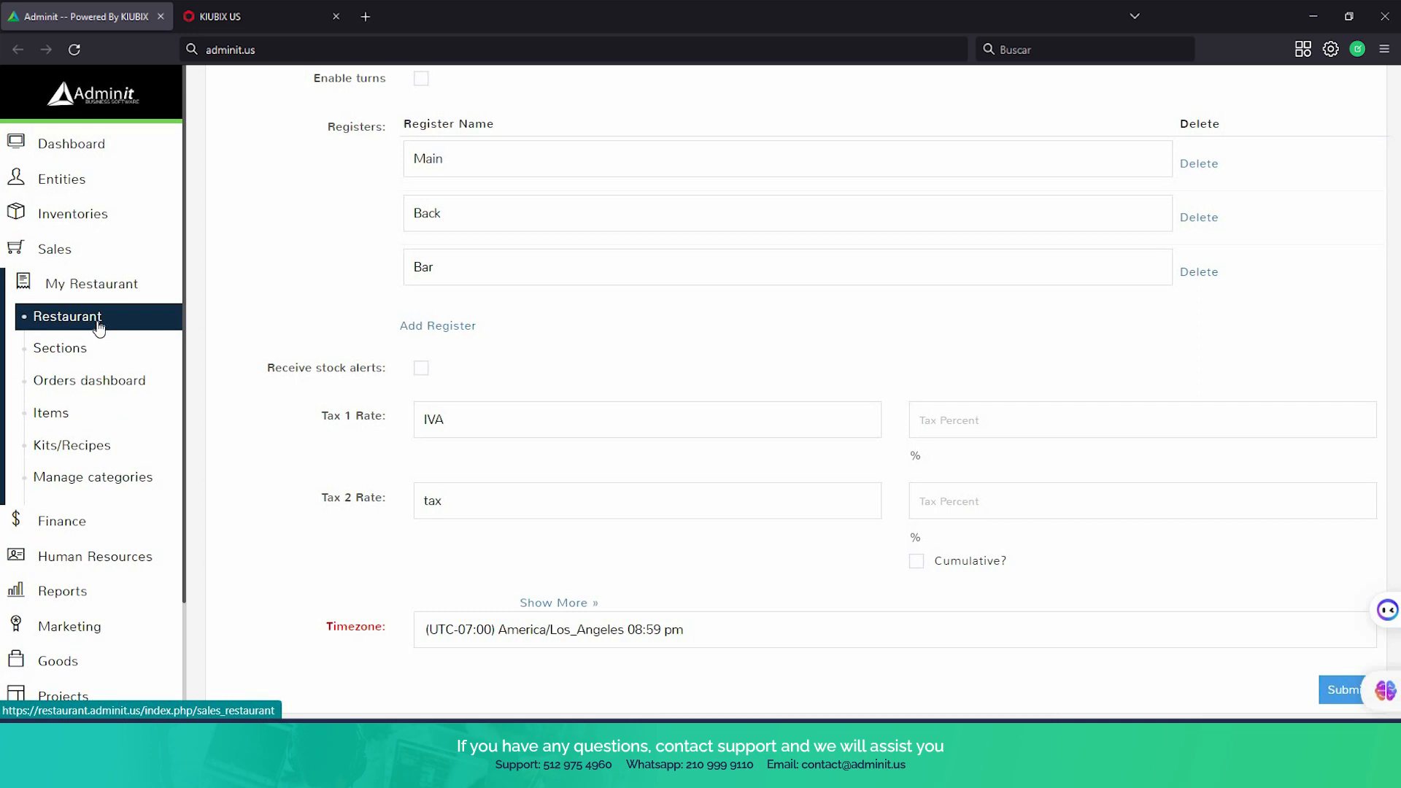
left_click(99, 326)
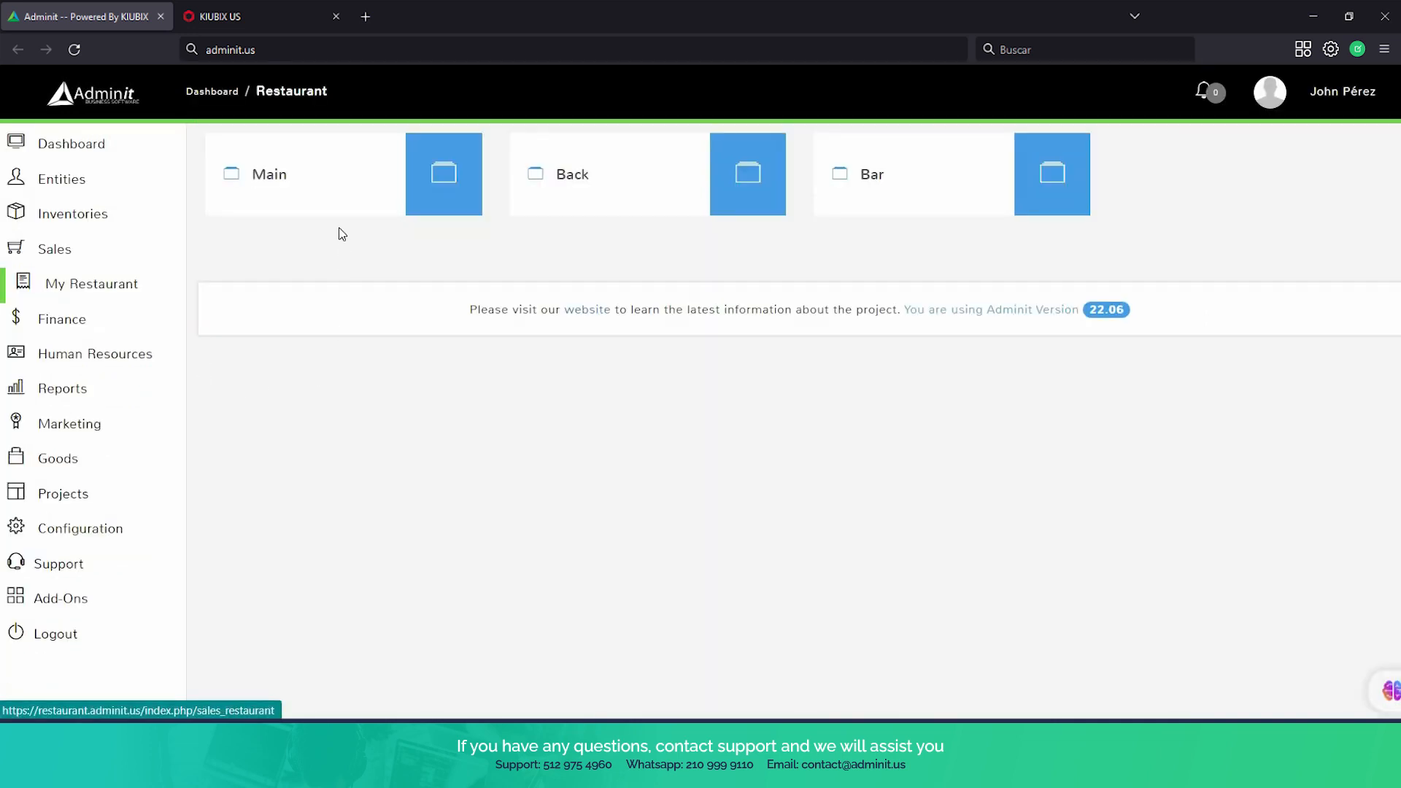
left_click(322, 191)
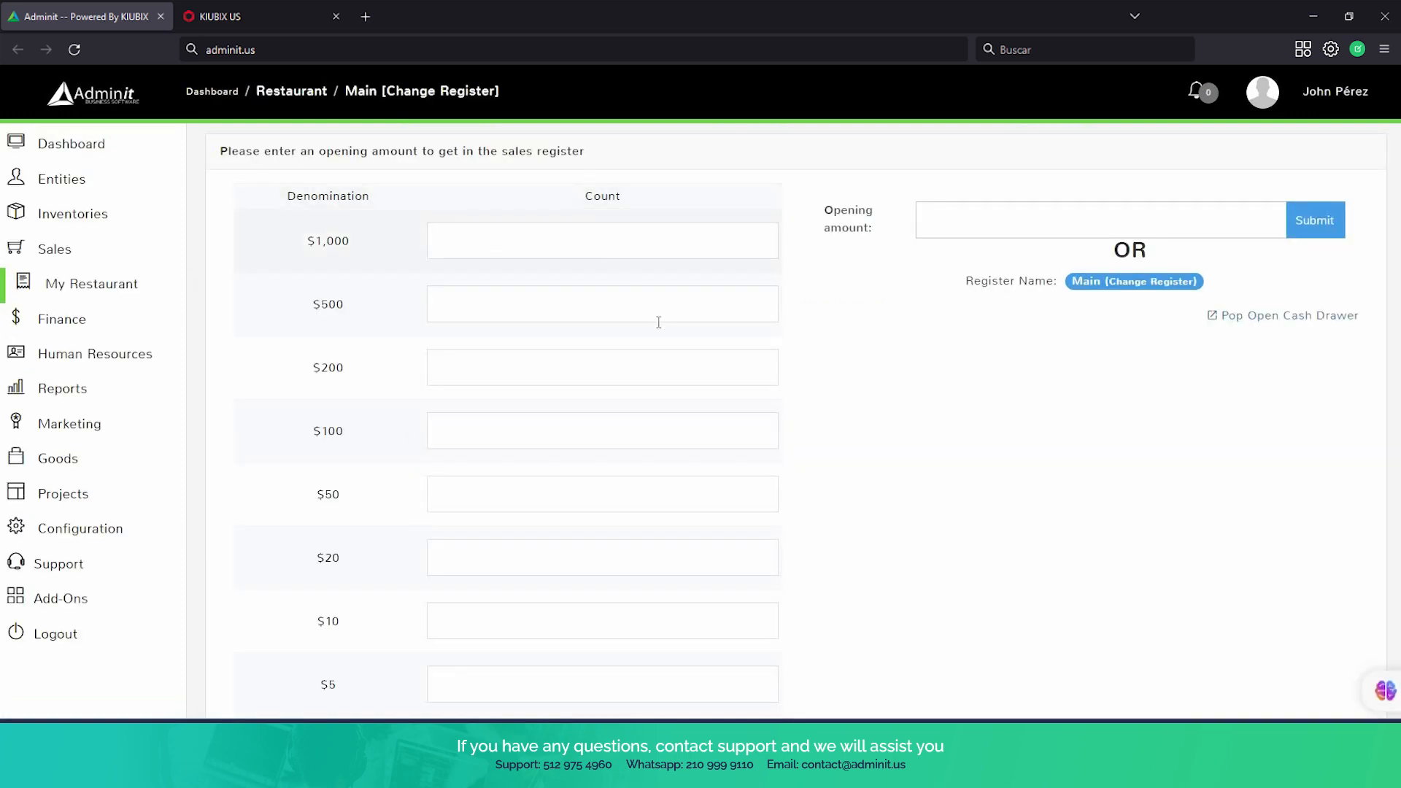
Look over the cash denominations and open the sales register with an opening amount of 300
scroll(667, 350, "down", 1)
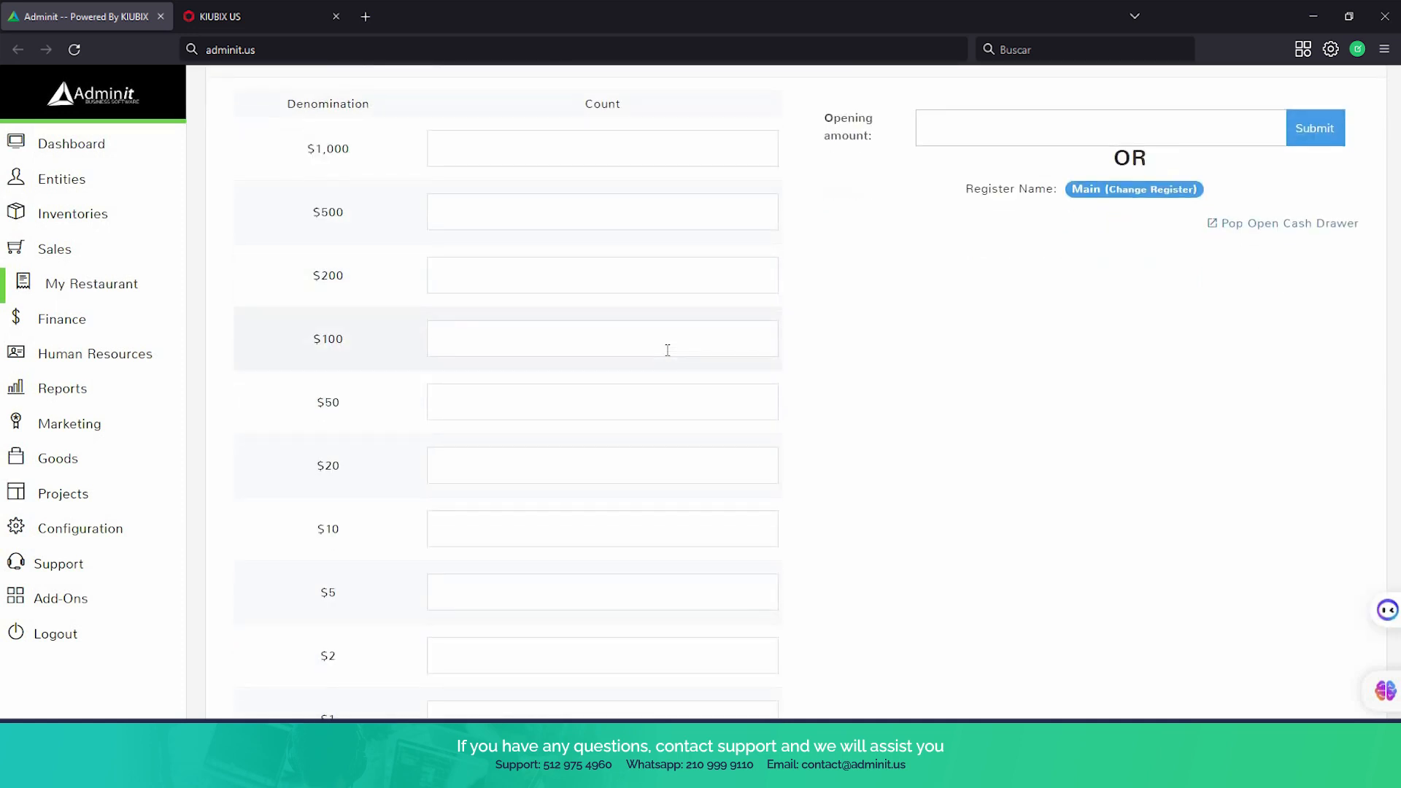
scroll(668, 356, "down", 1)
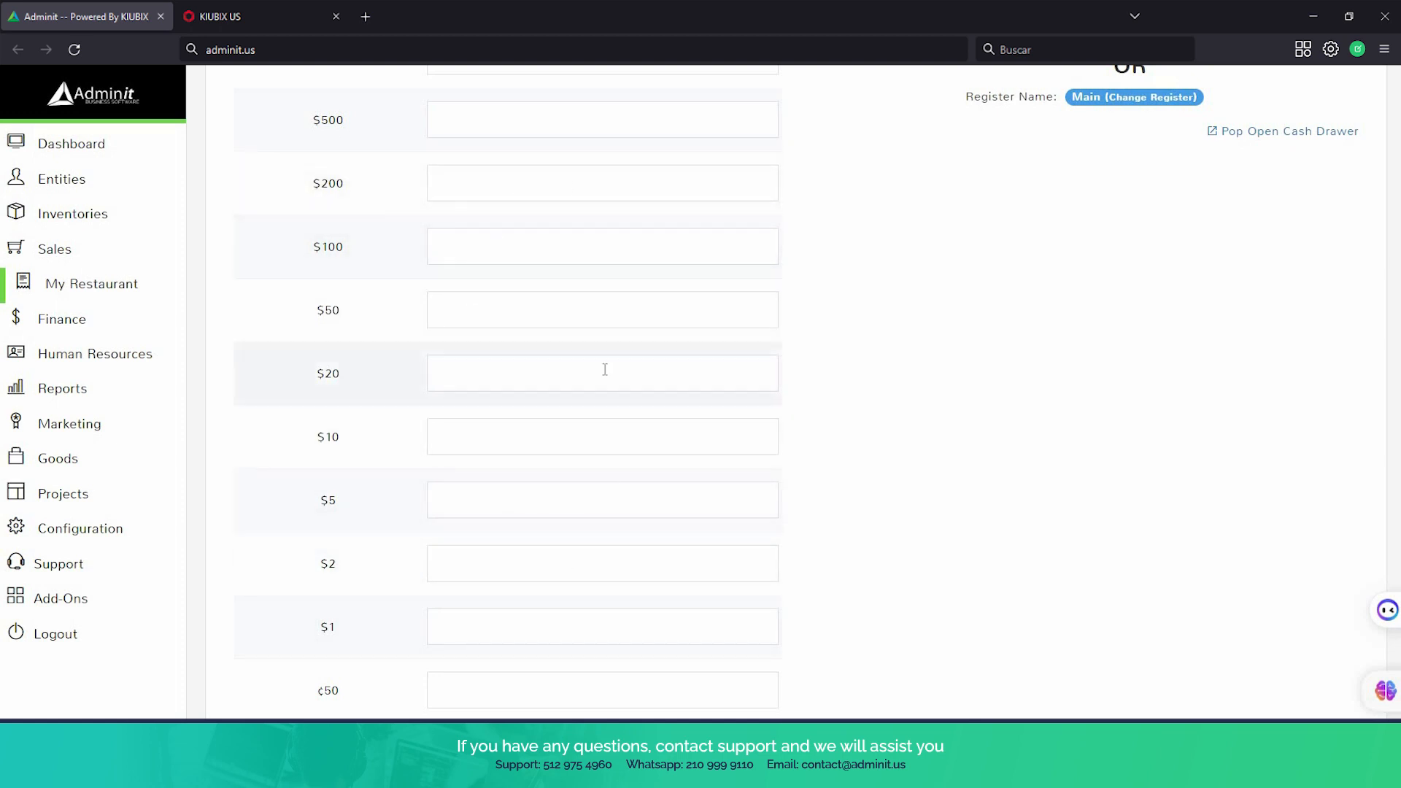
scroll(603, 369, "up", 2)
left_click(1029, 219)
left_click(1029, 215)
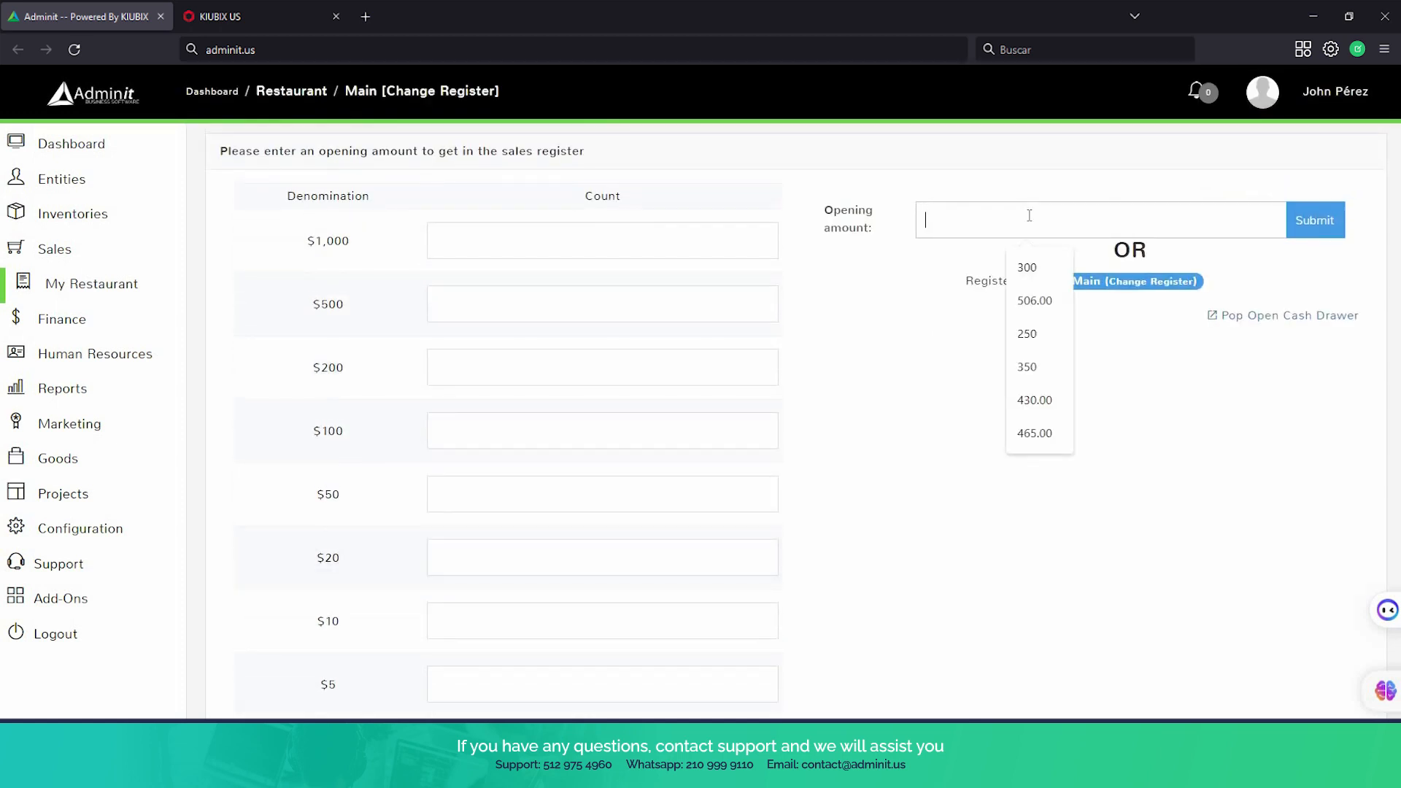
type("300")
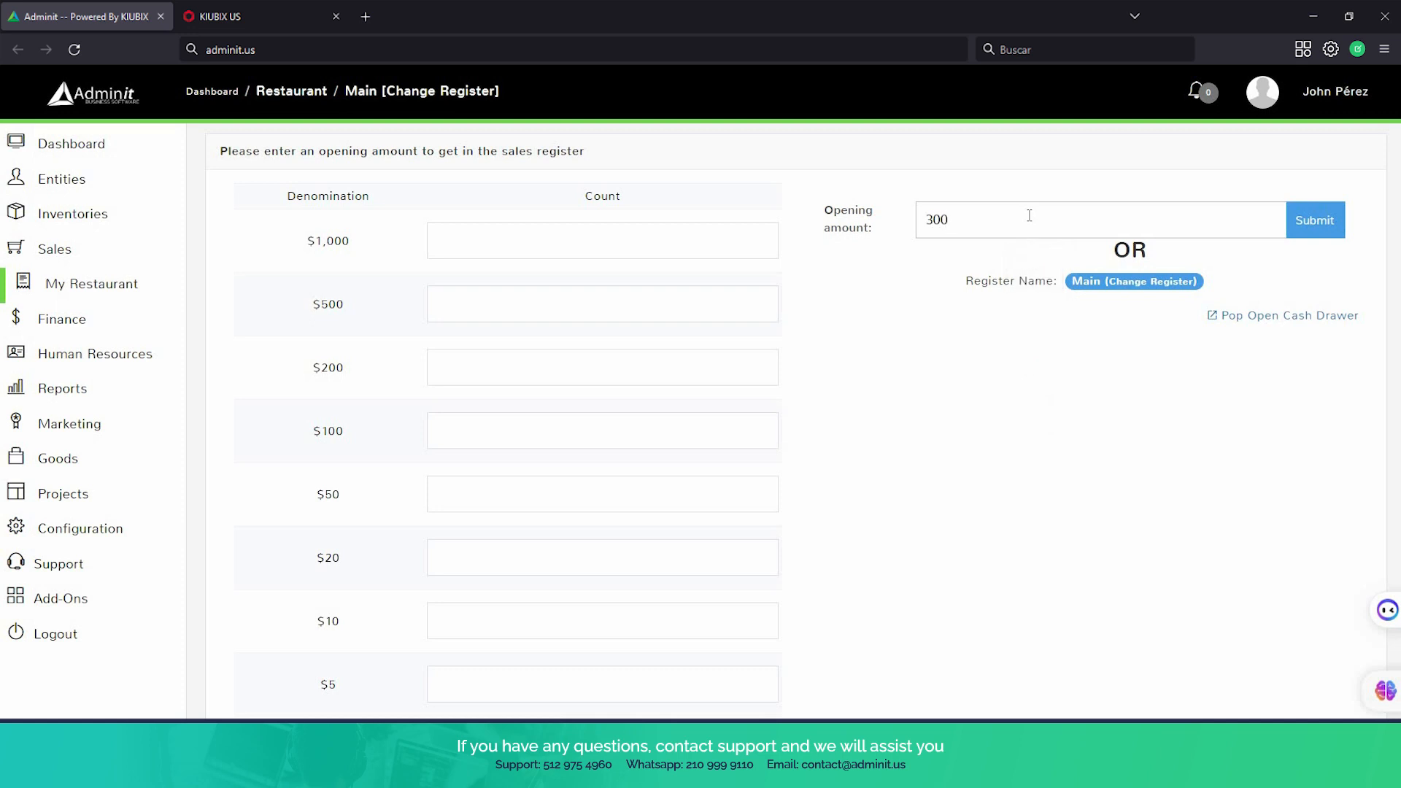
left_click(1301, 240)
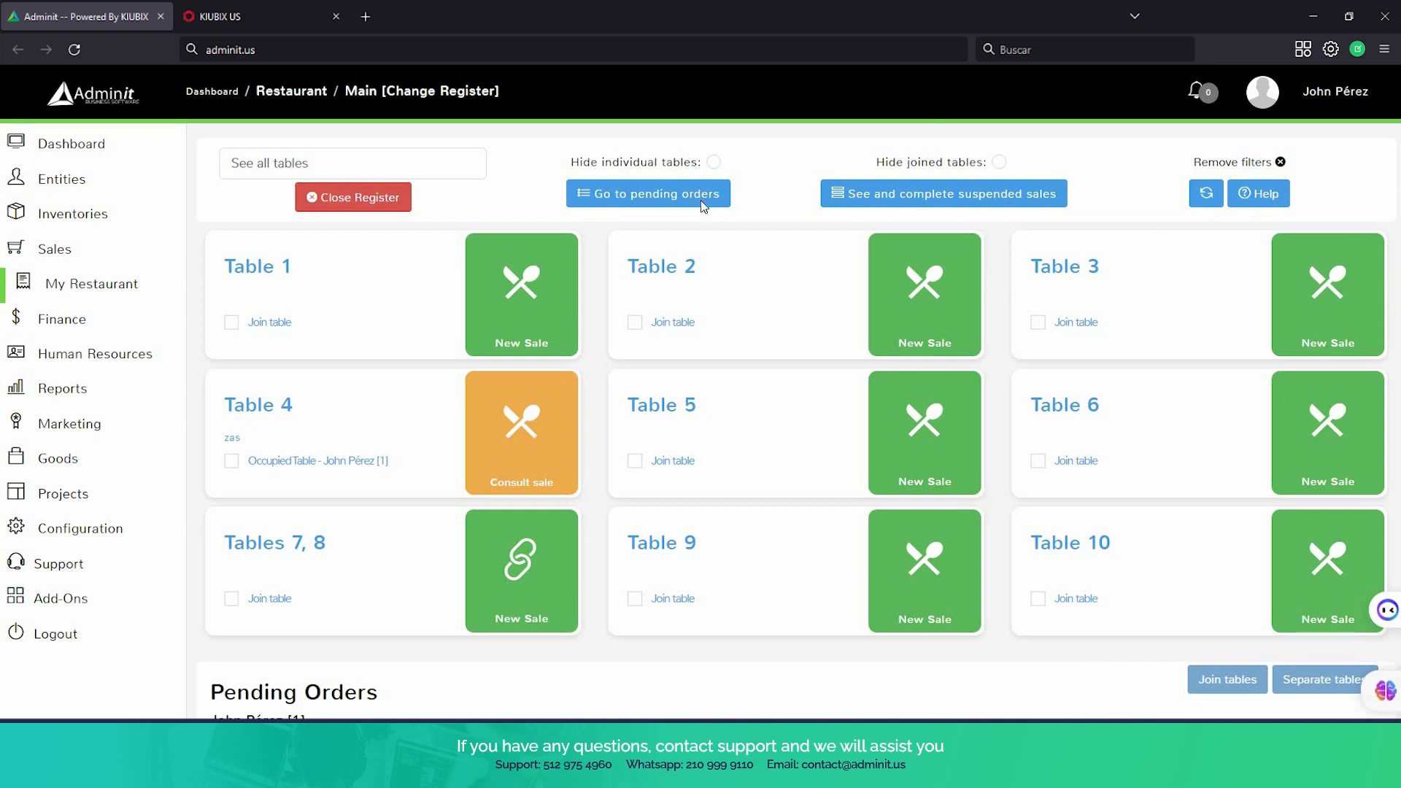
Examine the restaurant's table overview and the pending orders with their items, wait times and ready status
scroll(808, 636, "down", 2)
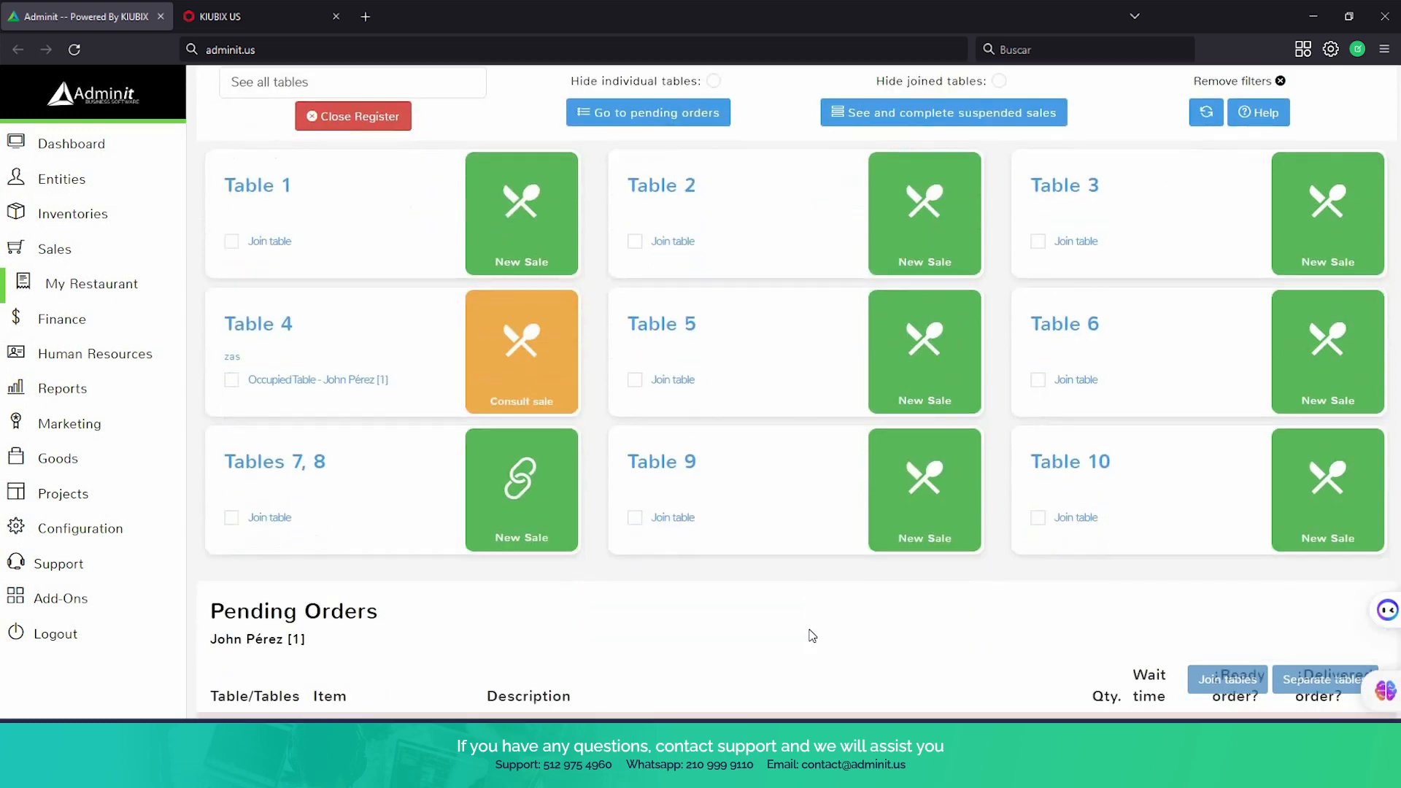
scroll(808, 636, "up", 2)
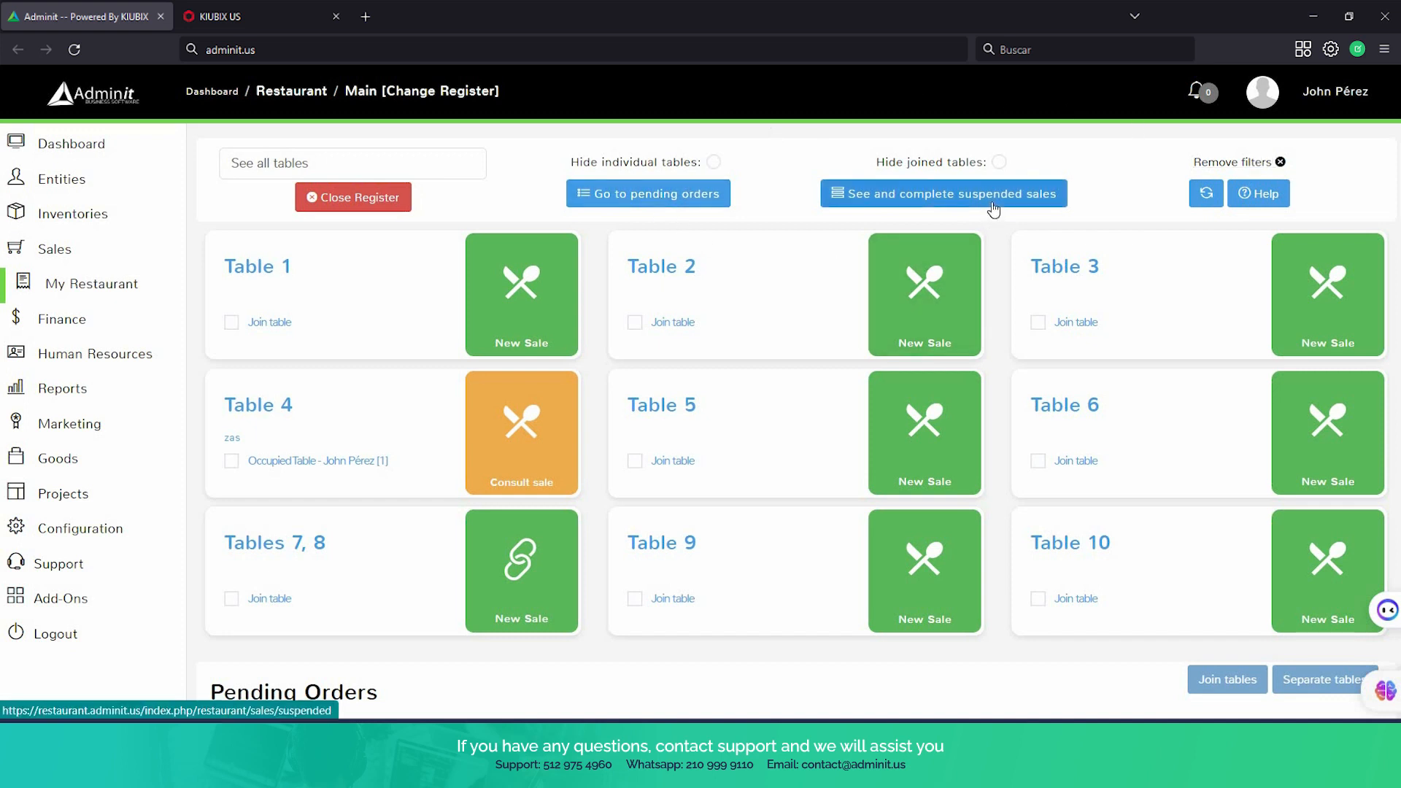
scroll(993, 210, "down", 3)
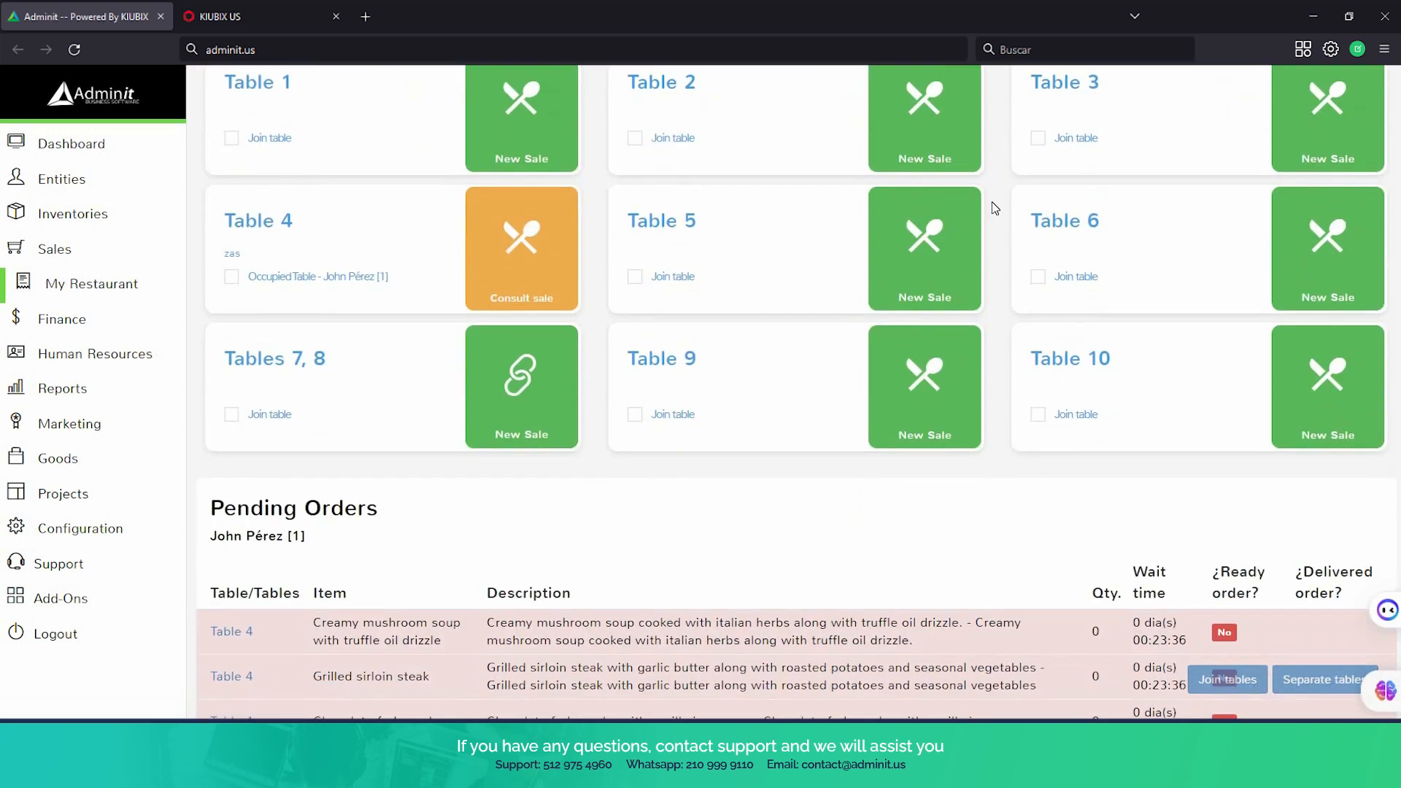
scroll(992, 202, "down", 2)
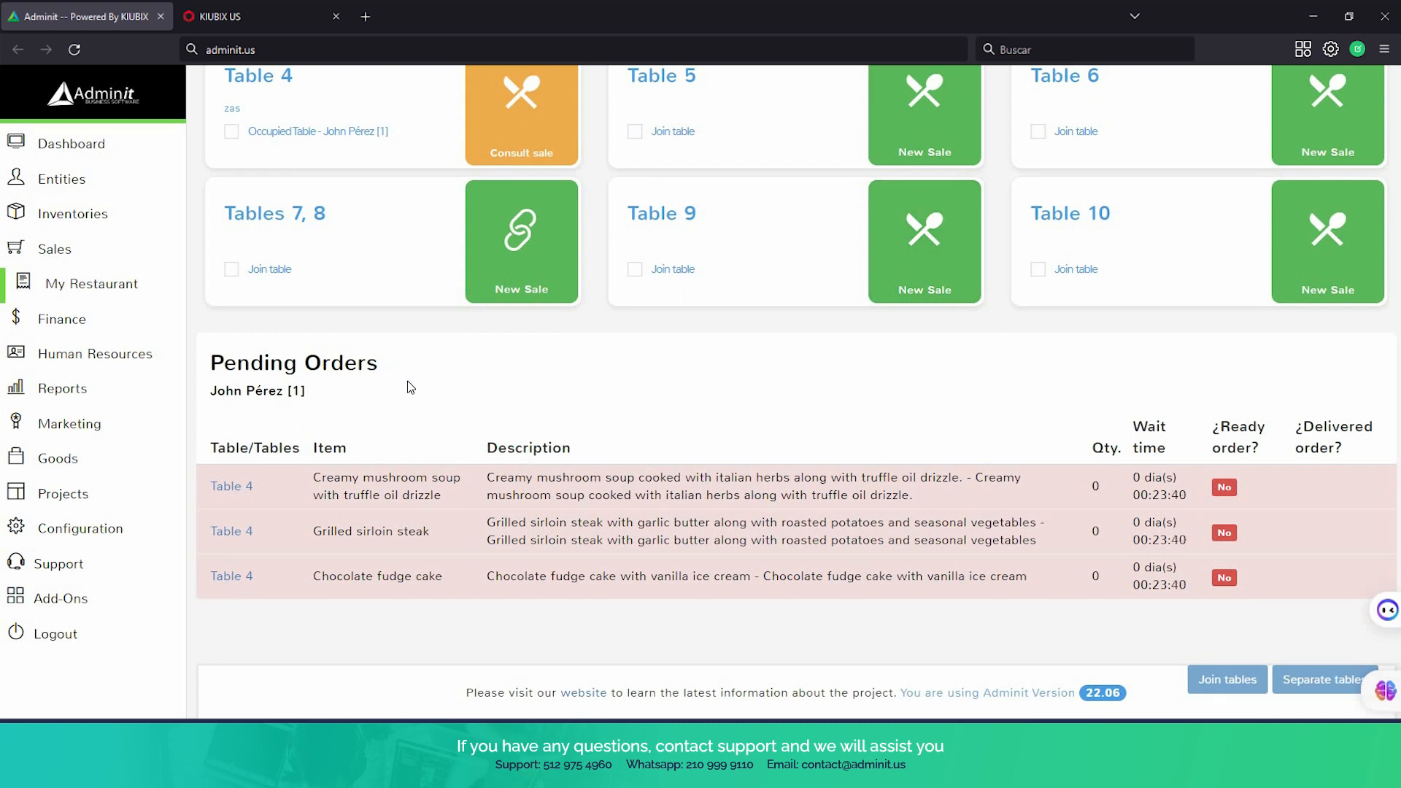
scroll(604, 212, "up", 1)
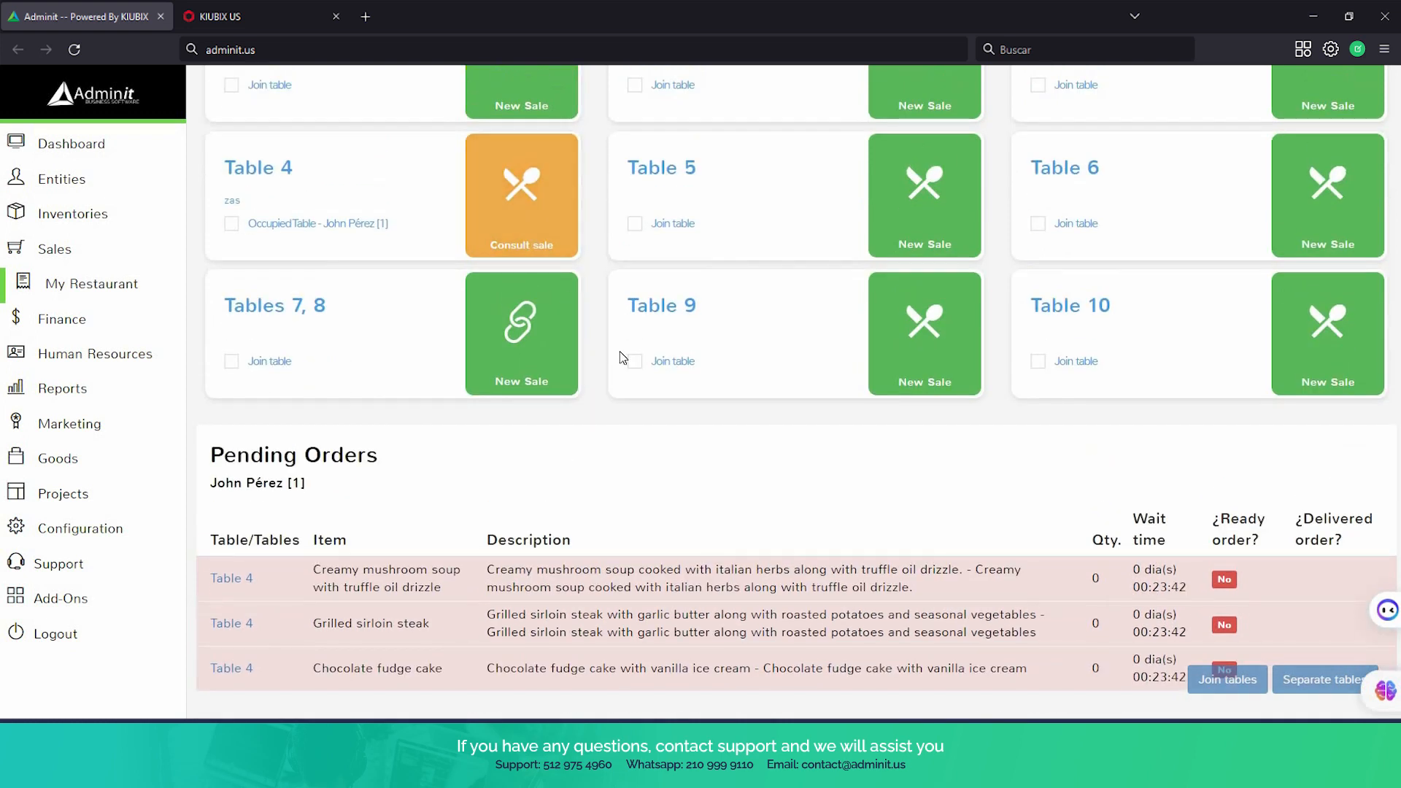
scroll(661, 399, "down", 1)
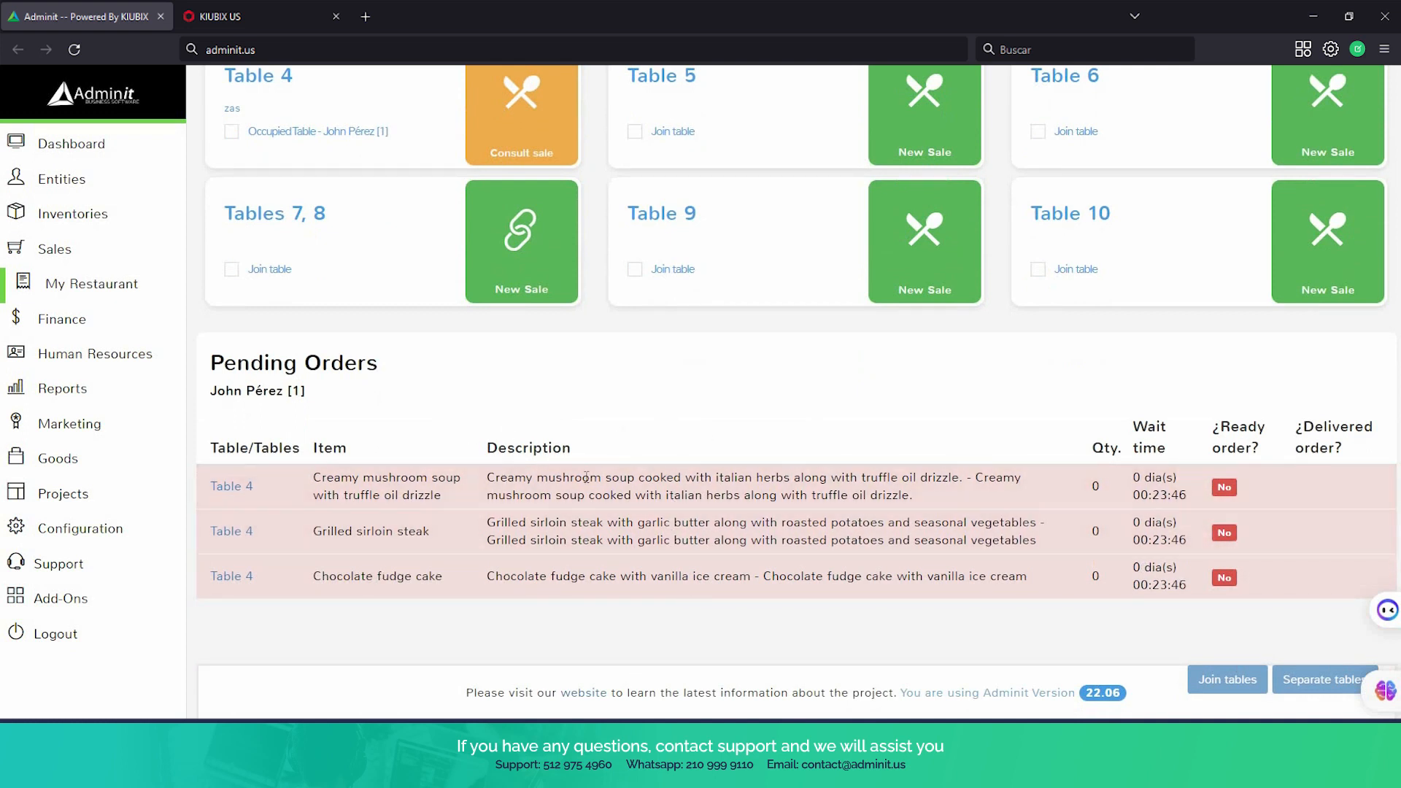
scroll(576, 518, "up", 1)
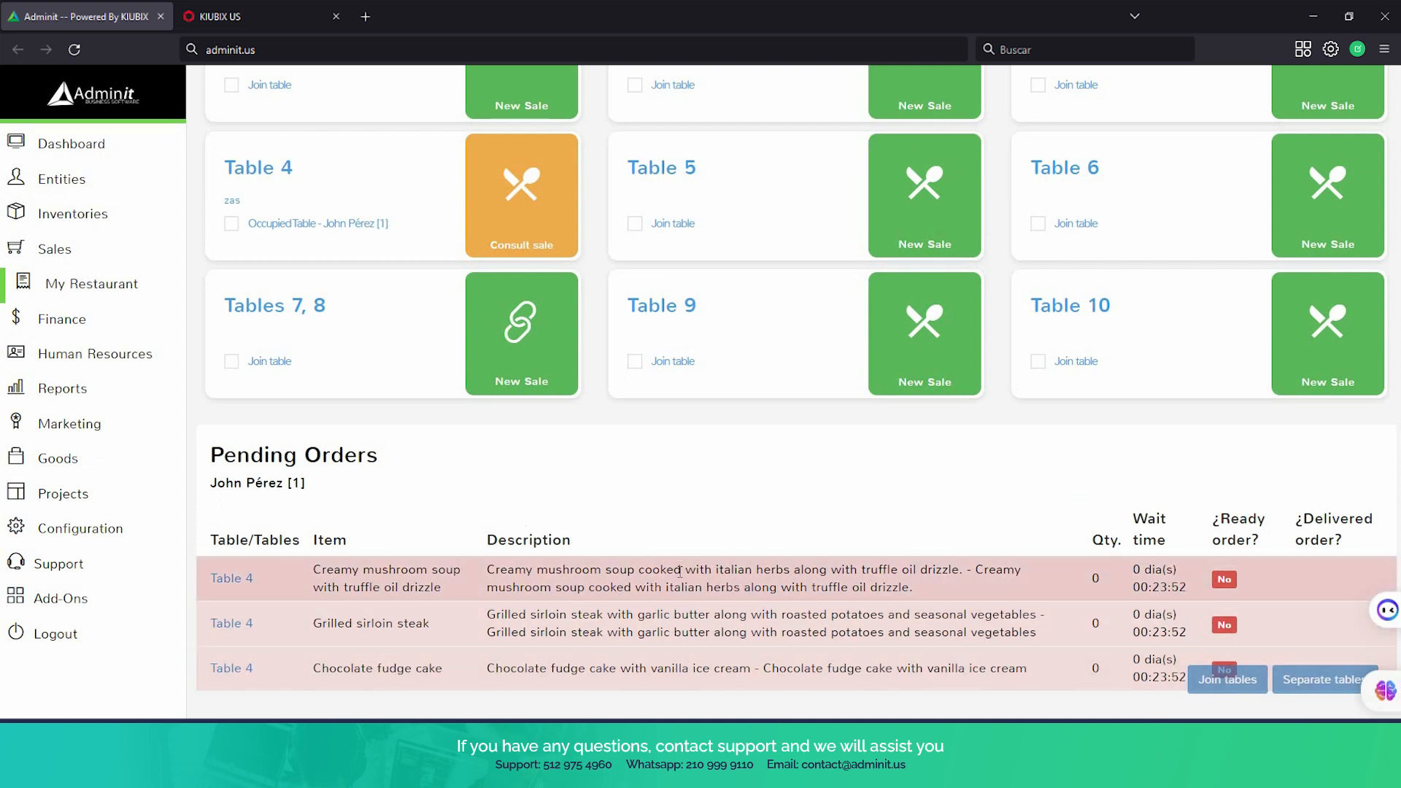
scroll(682, 579, "up", 2)
scroll(682, 578, "up", 1)
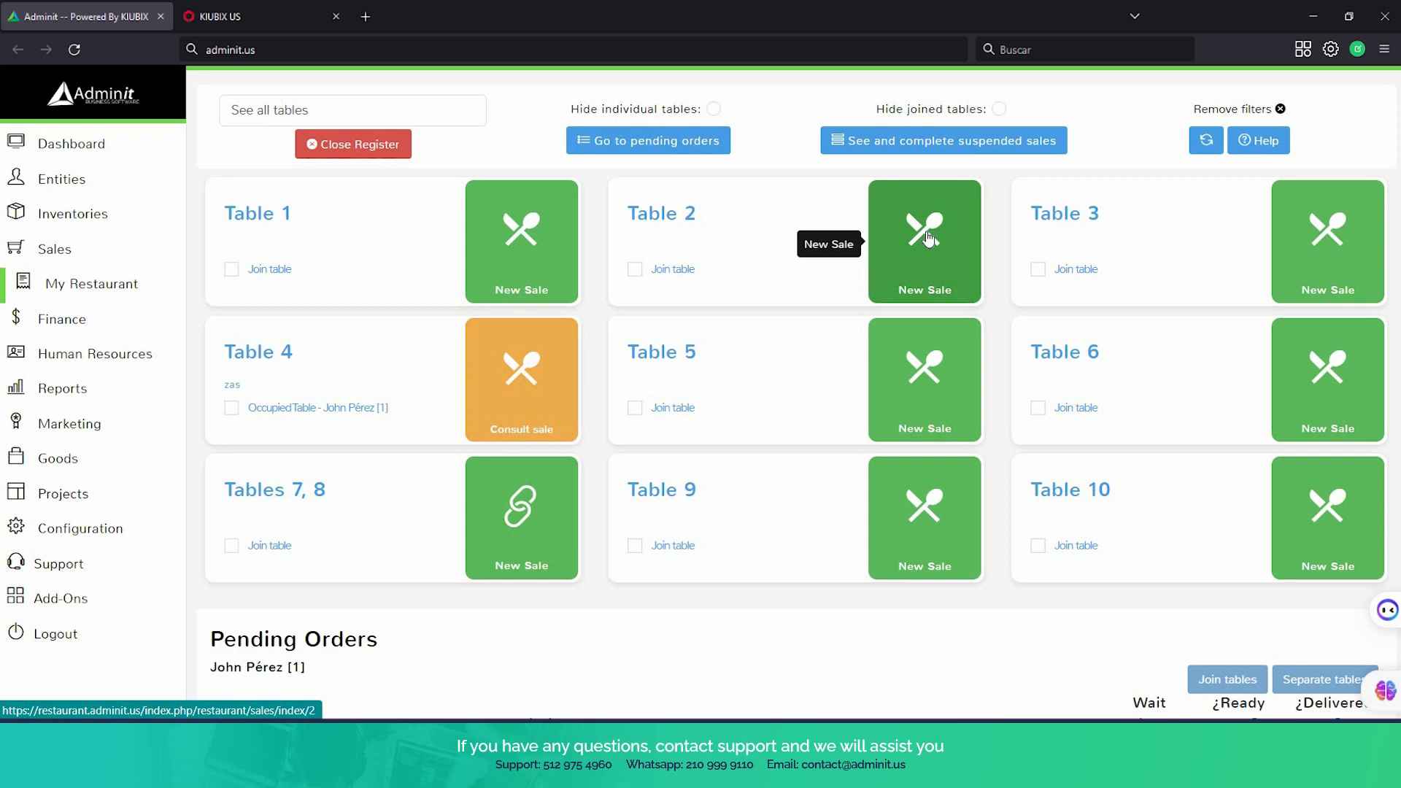
Join Table 5 and Table 6 into one combined table
left_click(634, 408)
left_click(1037, 410)
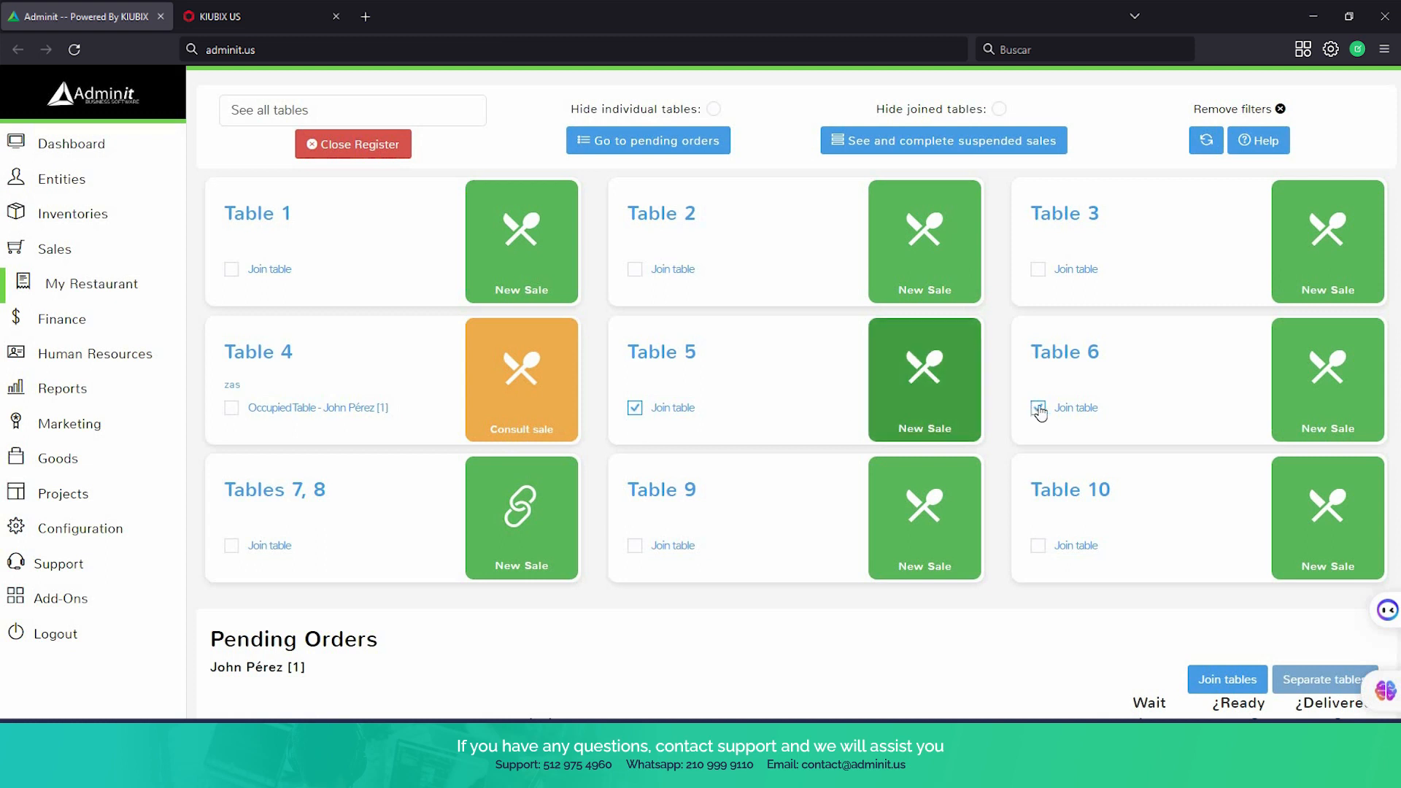
left_click(1218, 681)
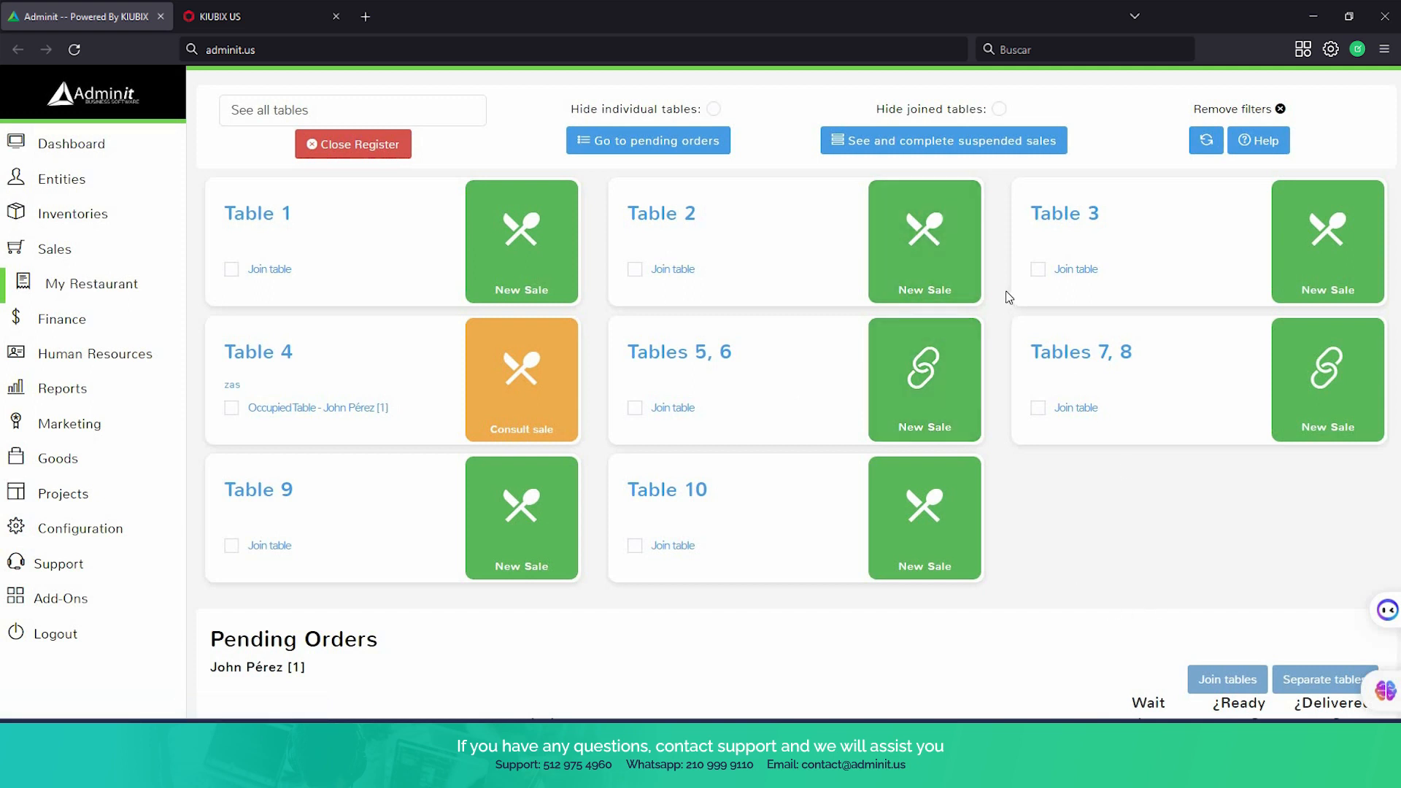
Start a new sale for Table 2, show the item grid and add the creamy mushroom soup with truffle oil drizzle from the appetizers
left_click(911, 247)
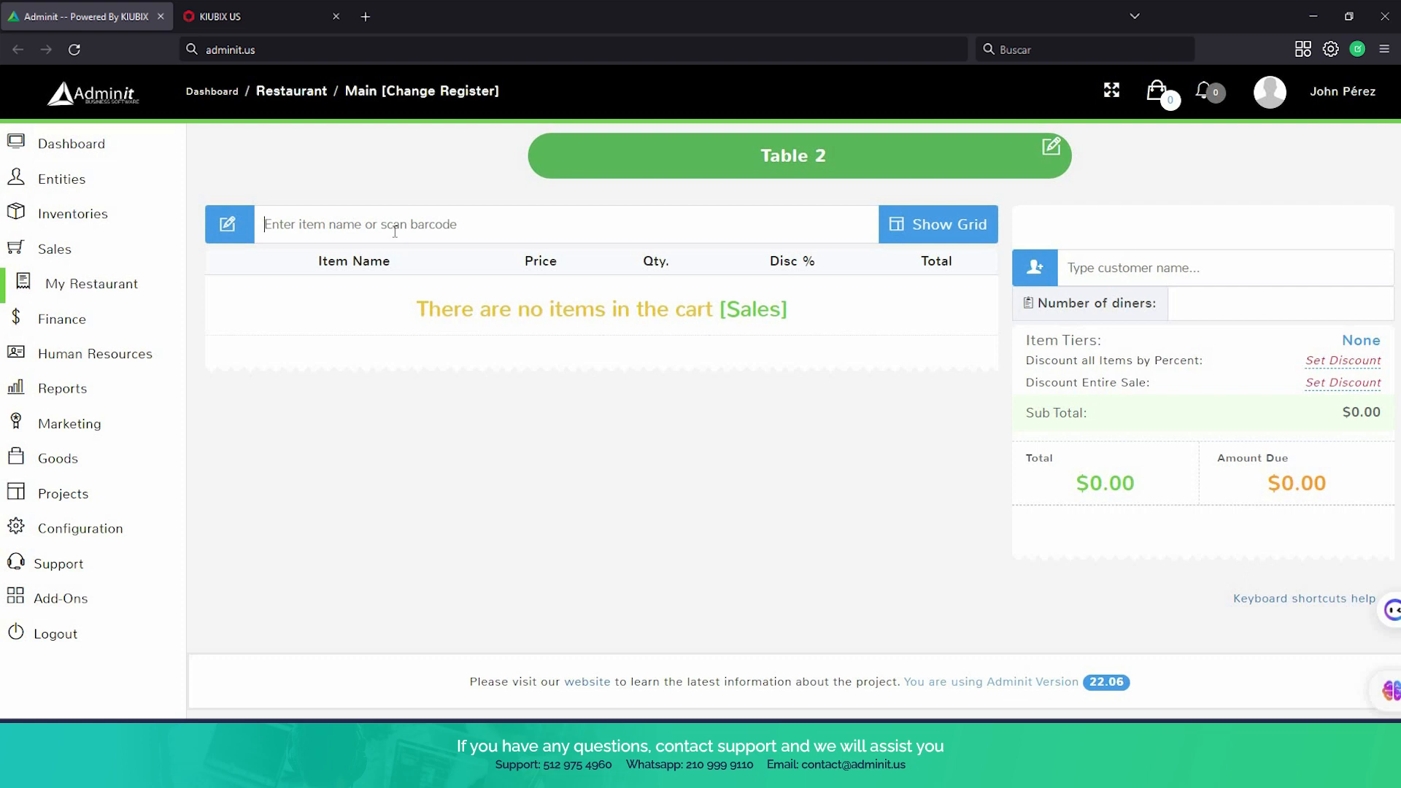
left_click(959, 226)
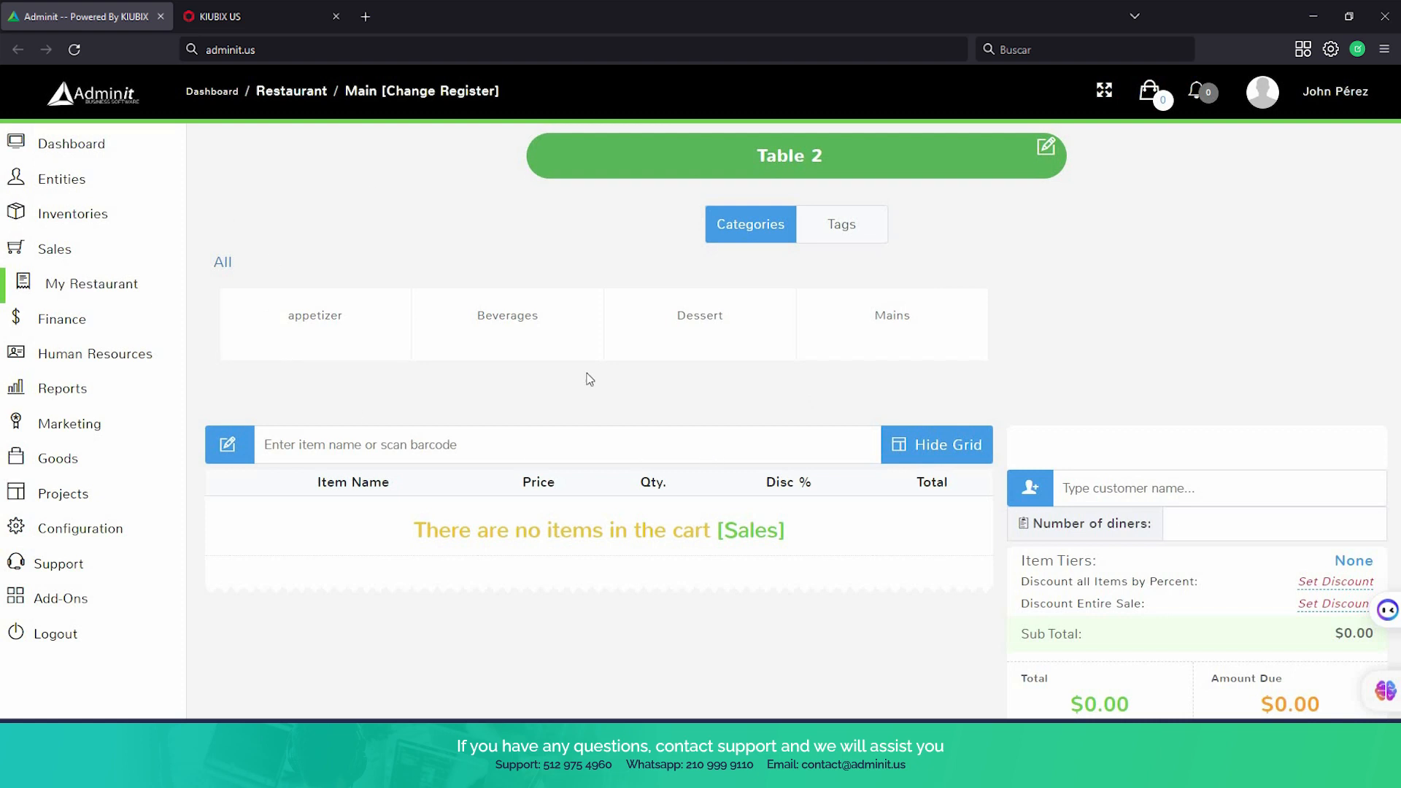
left_click(324, 313)
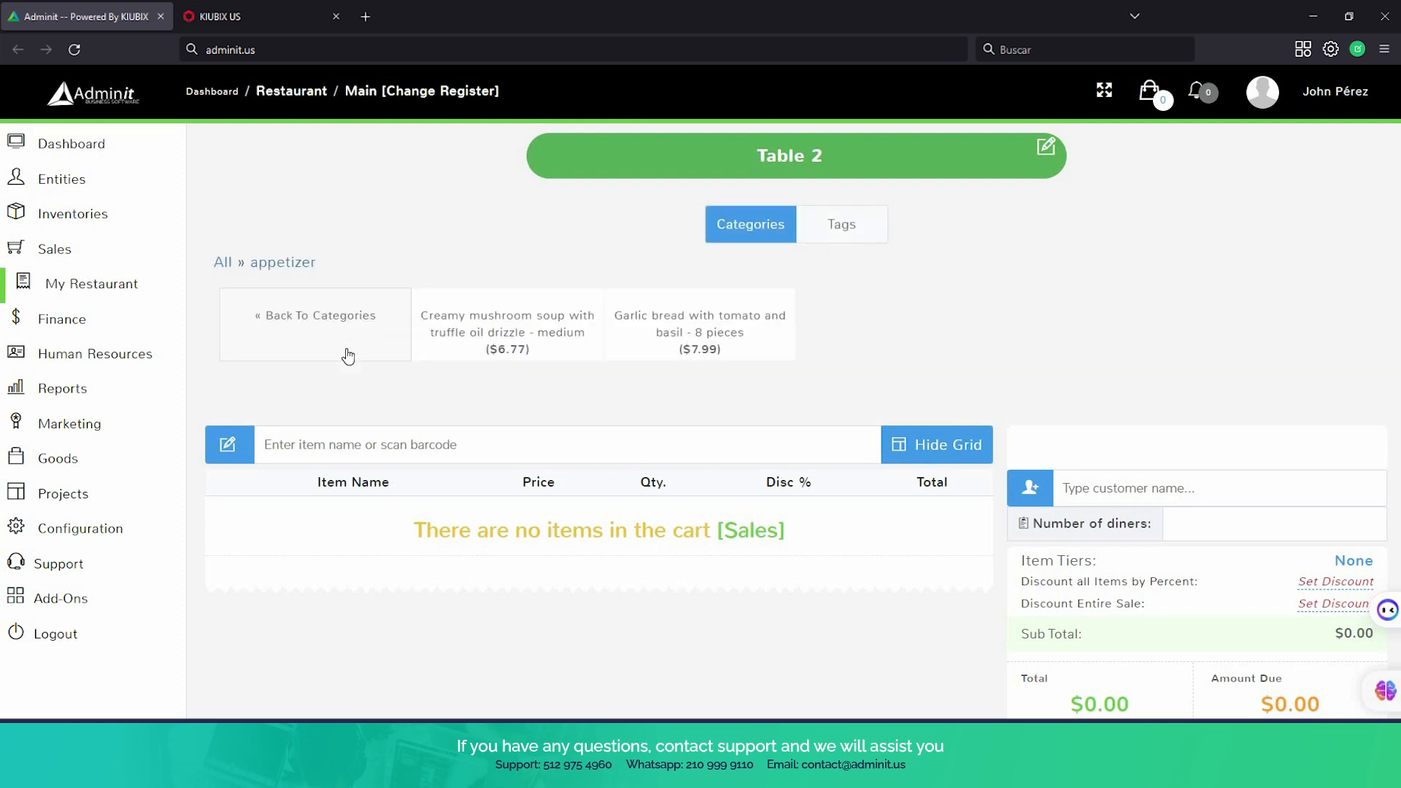
left_click(499, 332)
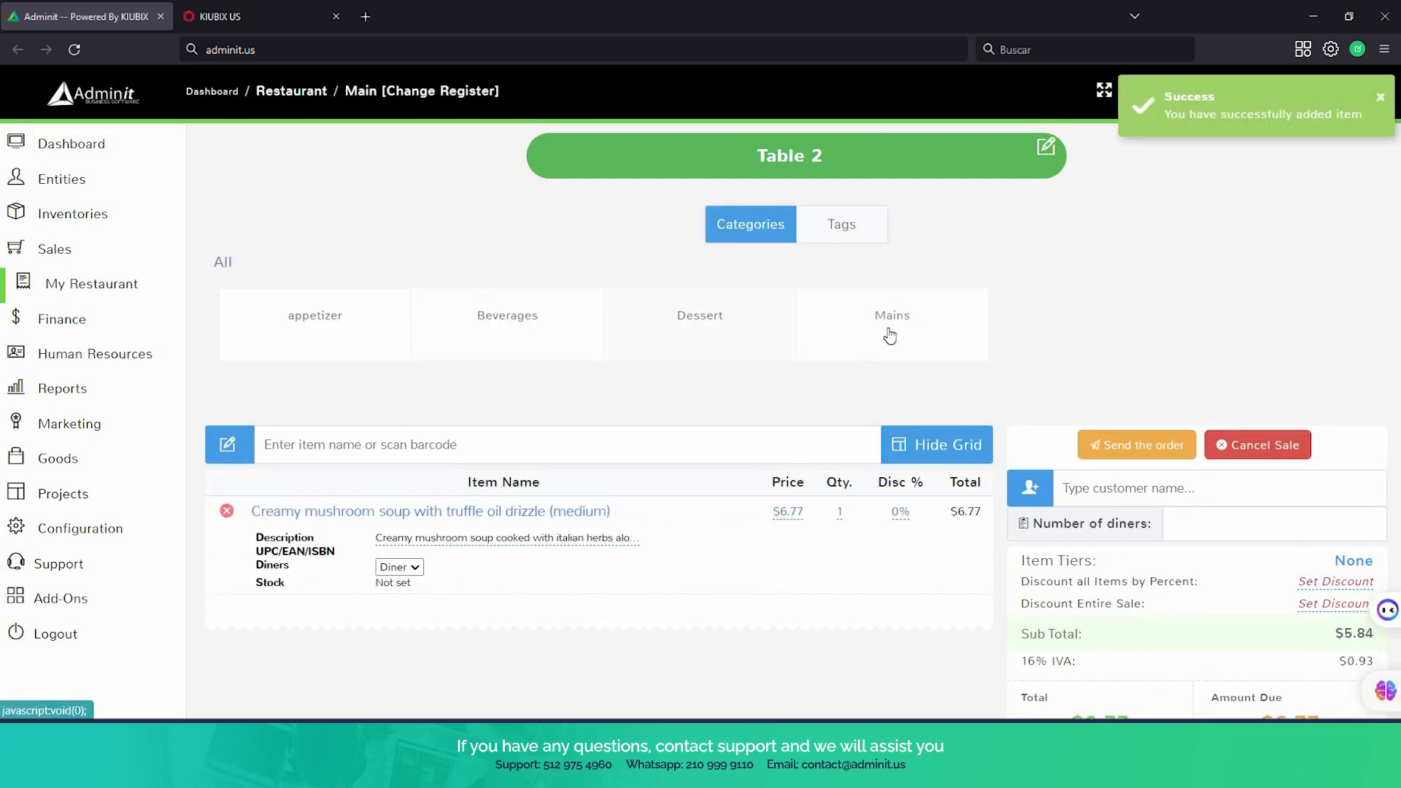
Add the grilled sirloin steak from Mains and the 36 oz soft drinks from Beverages to Table 2's order
left_click(887, 338)
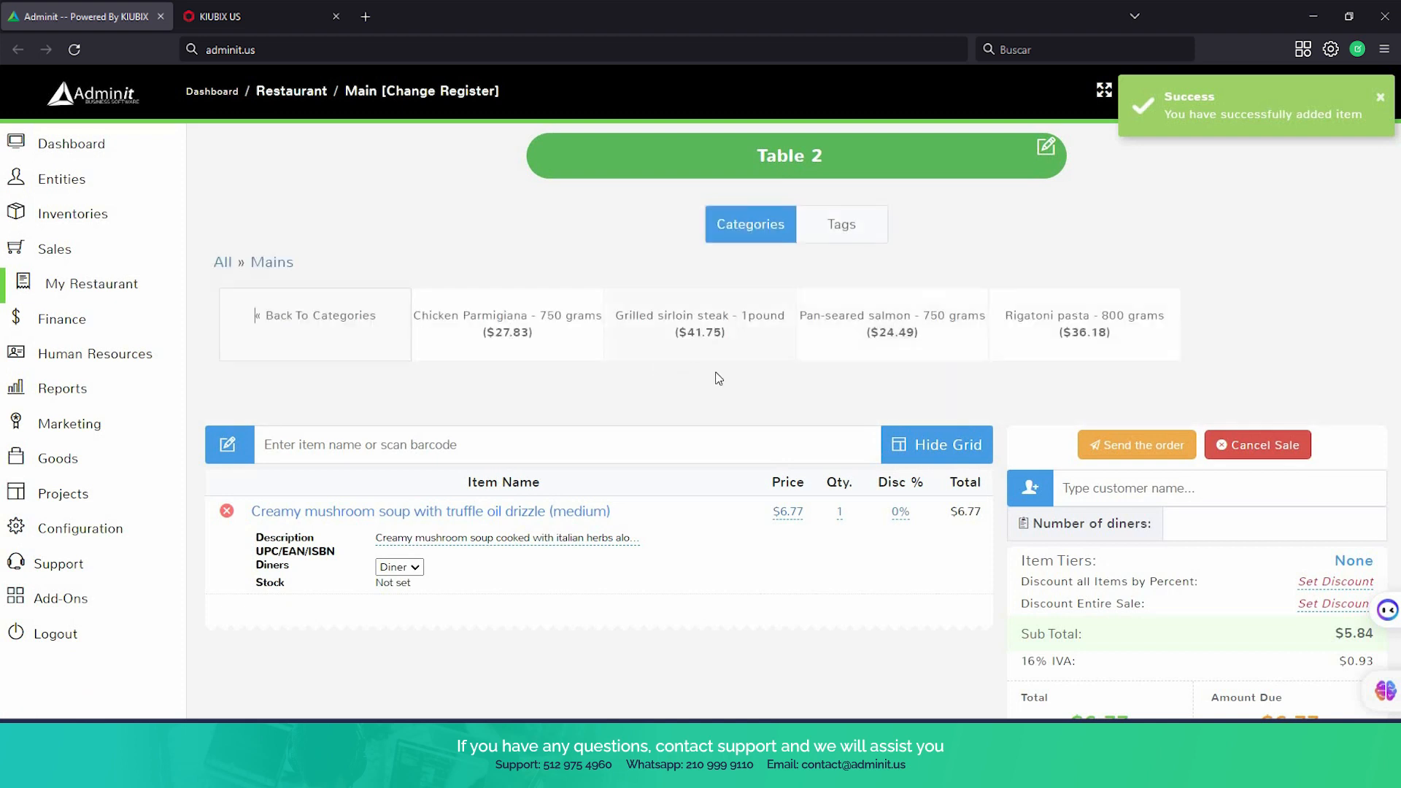
left_click(699, 325)
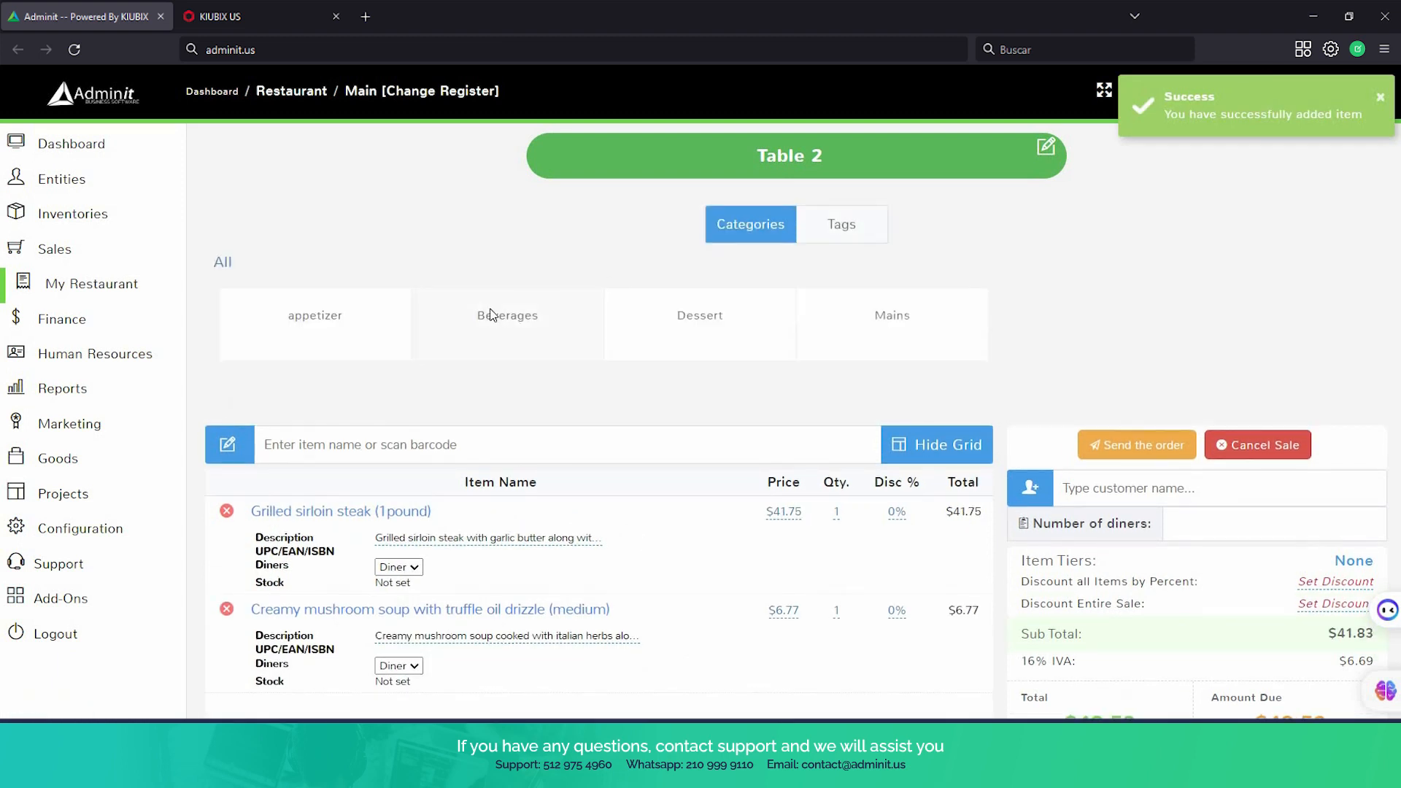
left_click(489, 317)
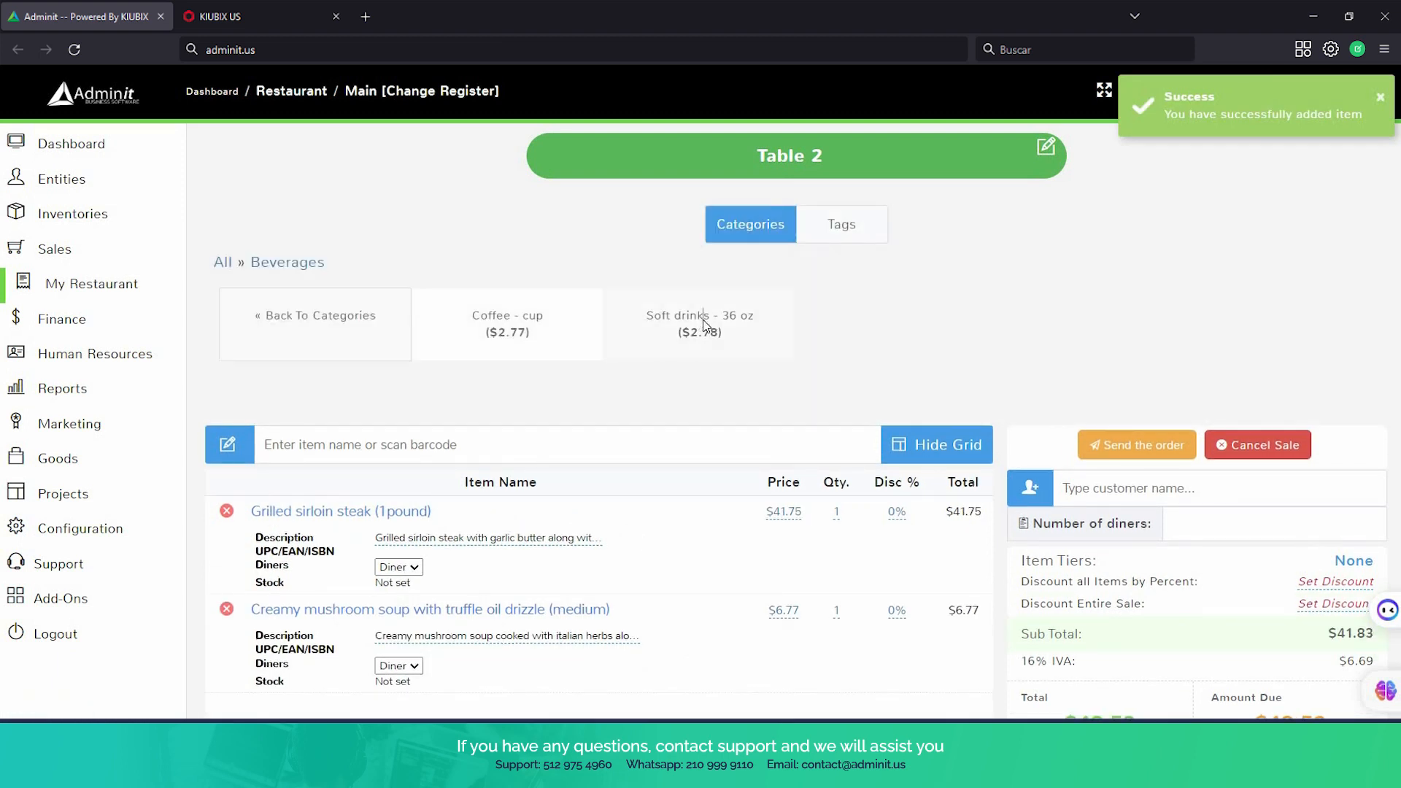
left_click(705, 325)
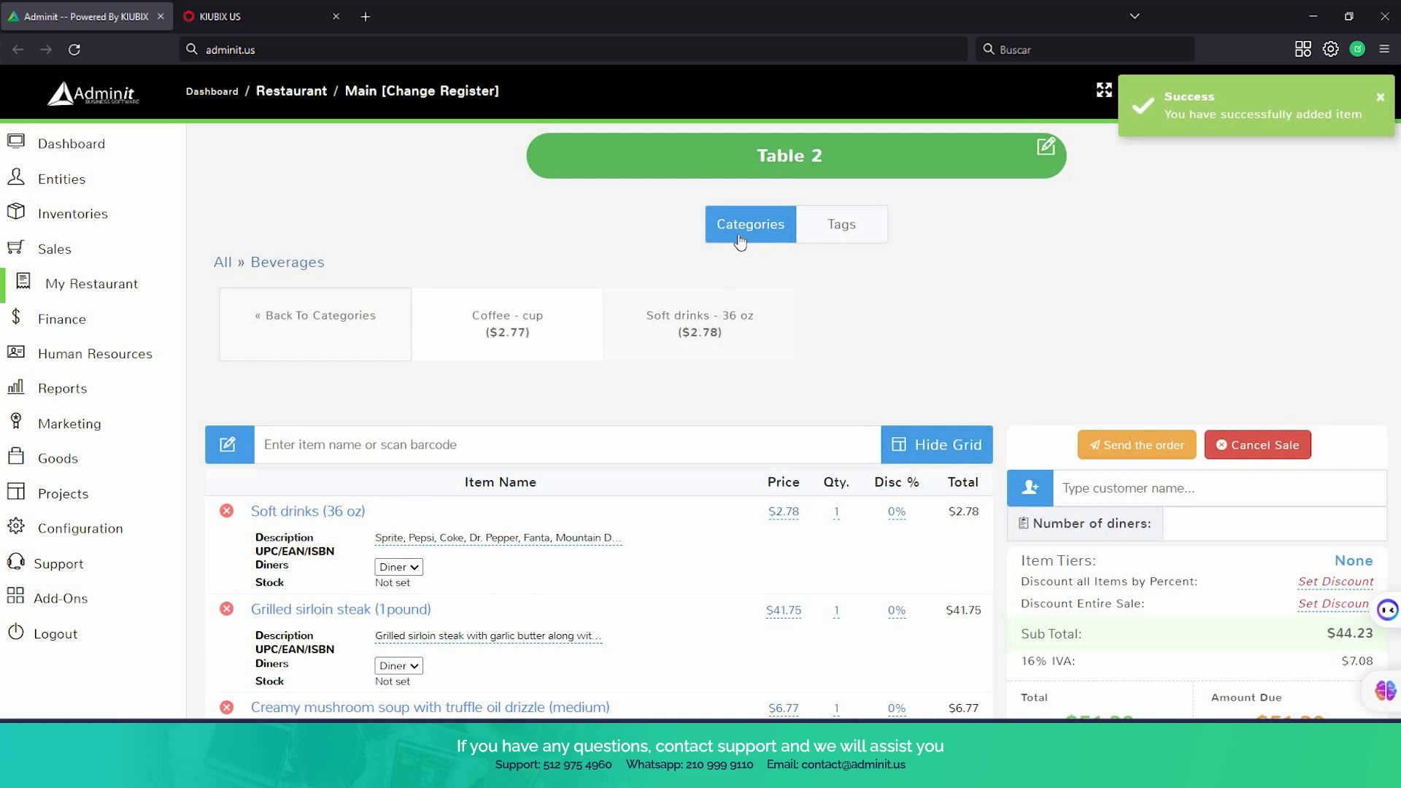
Add the 200-gram chocolate fudge cake from the Dessert category to Table 2's order
left_click(739, 236)
left_click(730, 318)
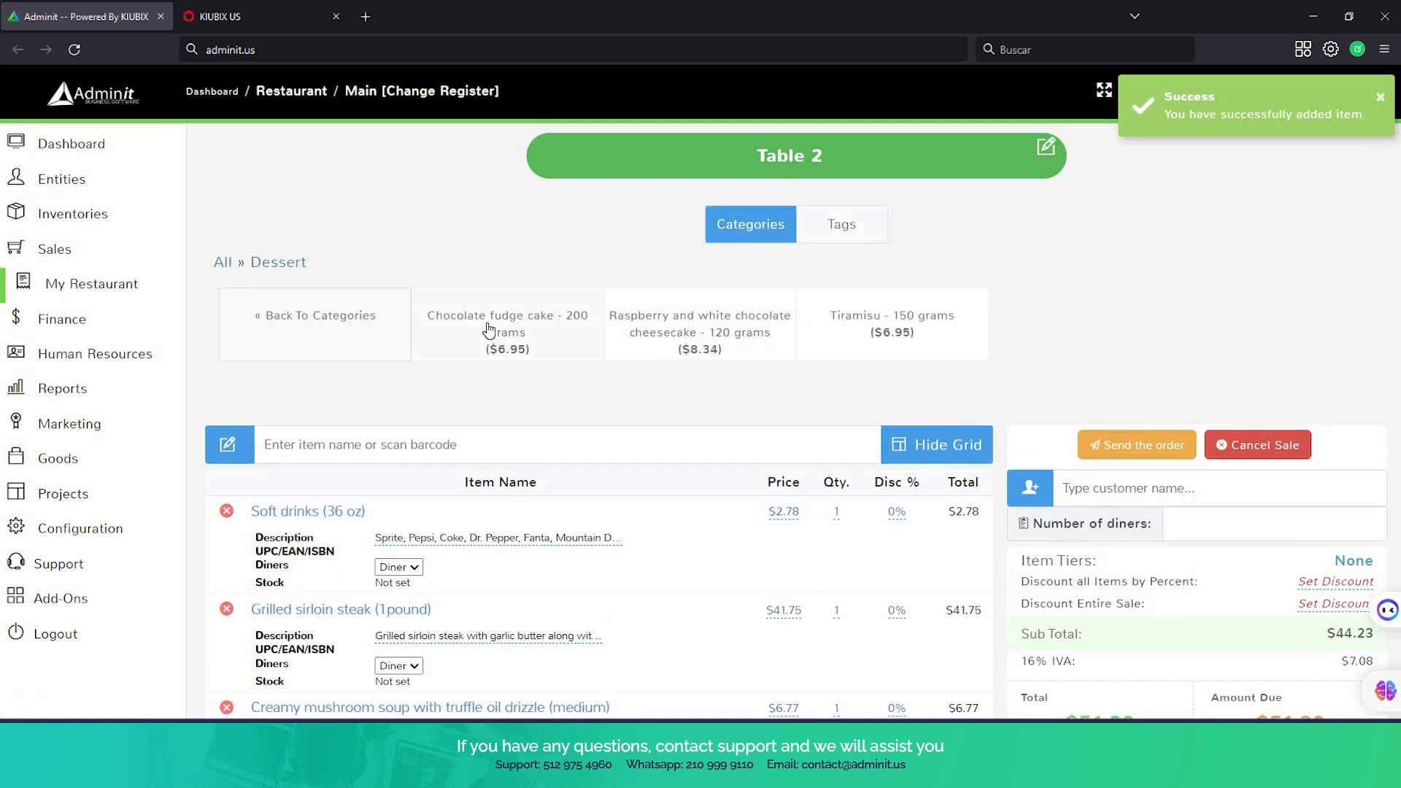
left_click(491, 329)
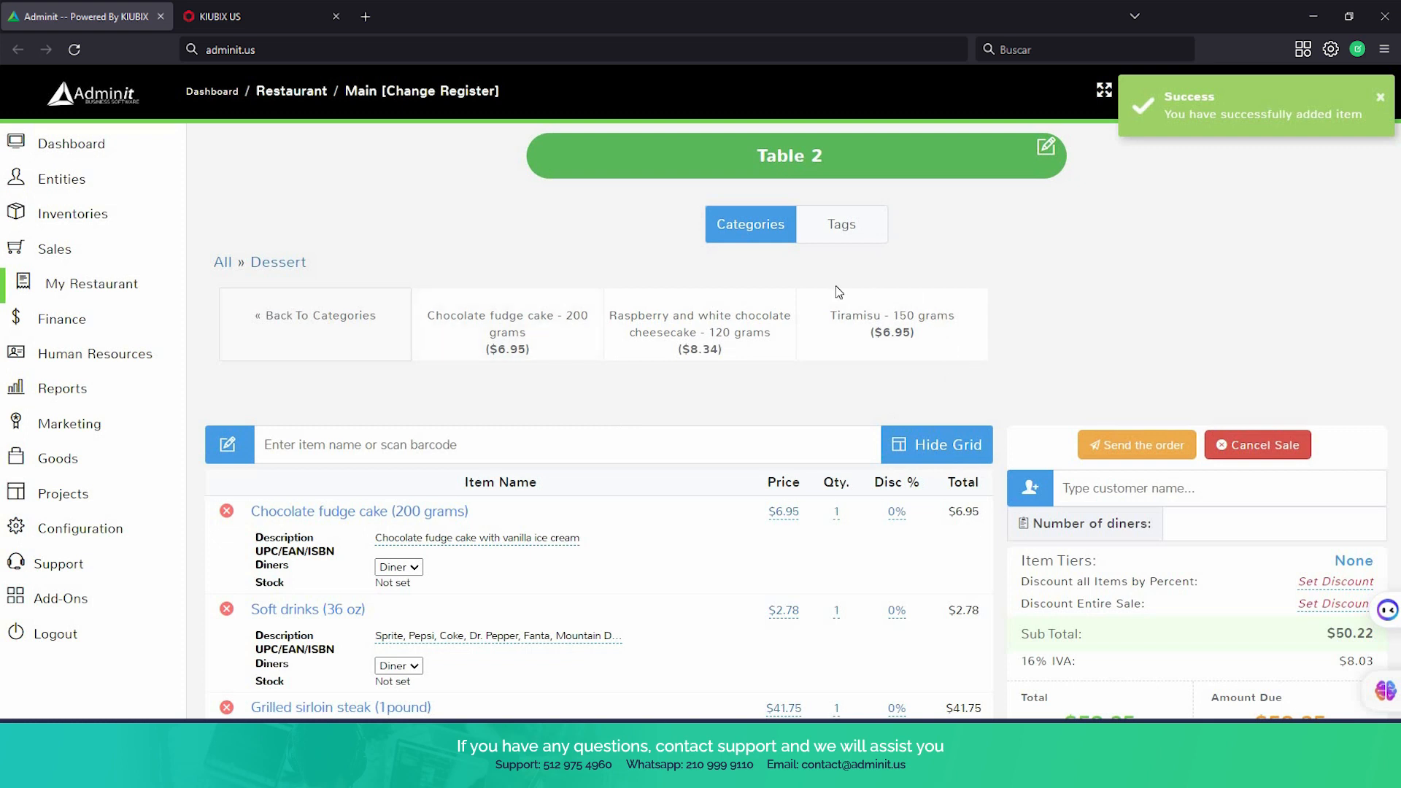
Open the restaurant's item list and examine each item's name, category, selling price and quantity
mouse_move(71, 409)
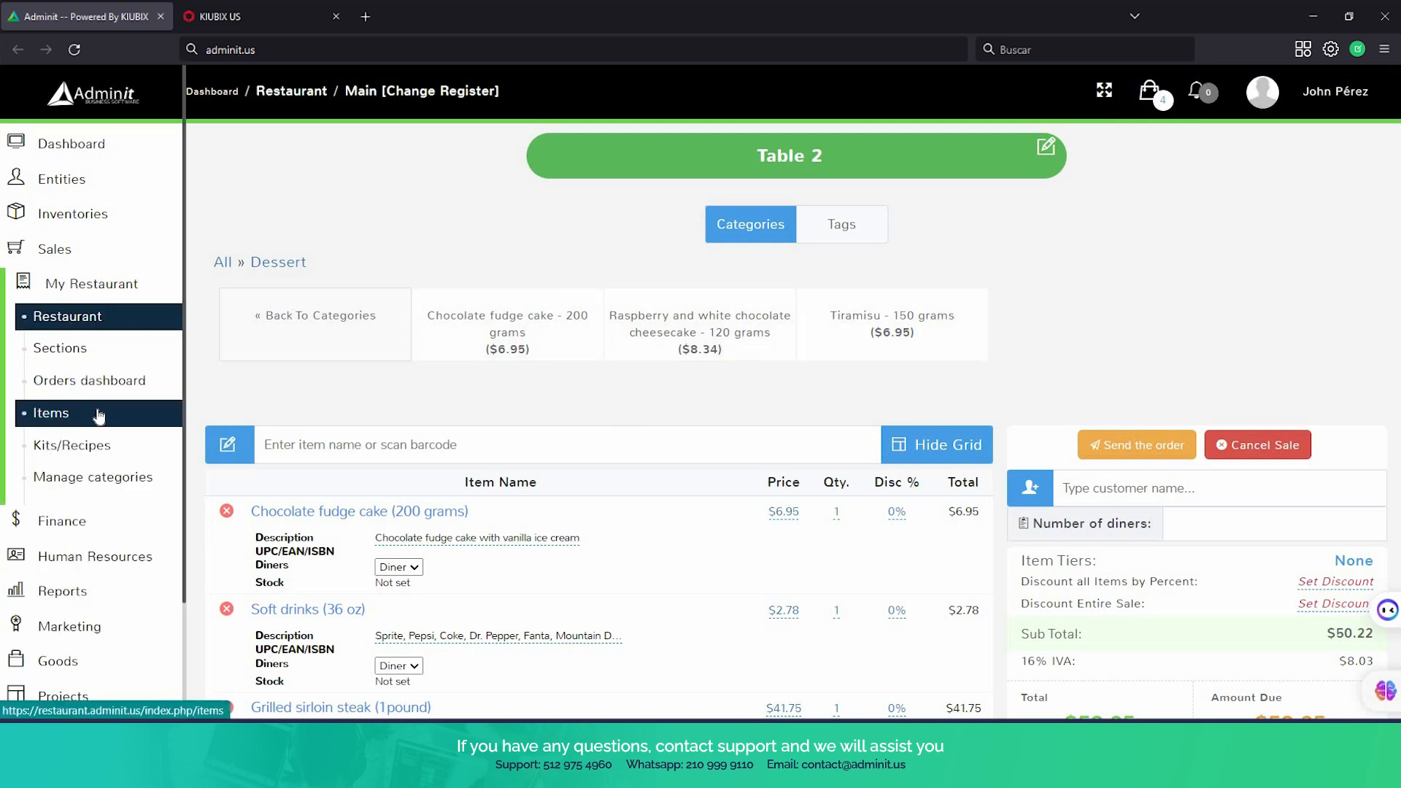
left_click(99, 414)
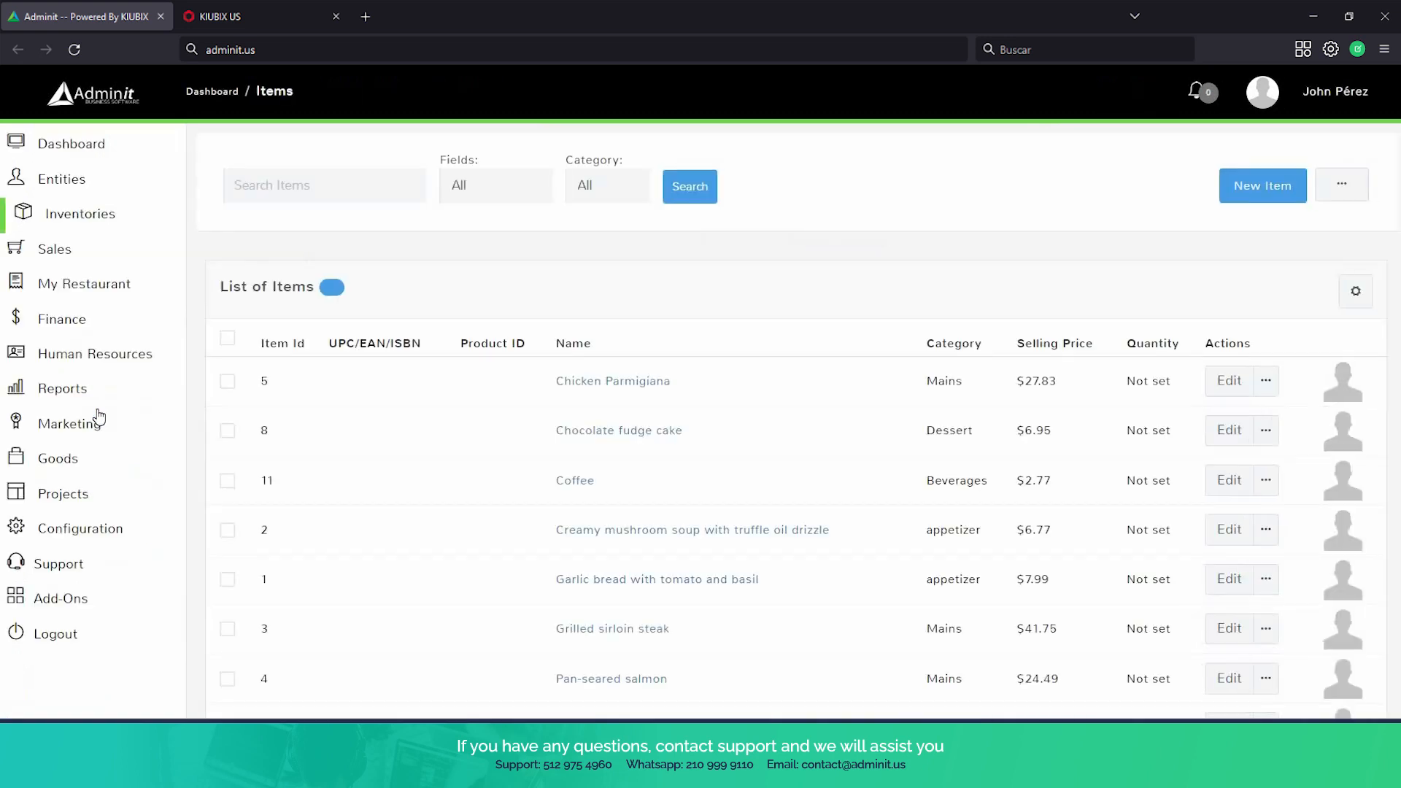
left_click(100, 409)
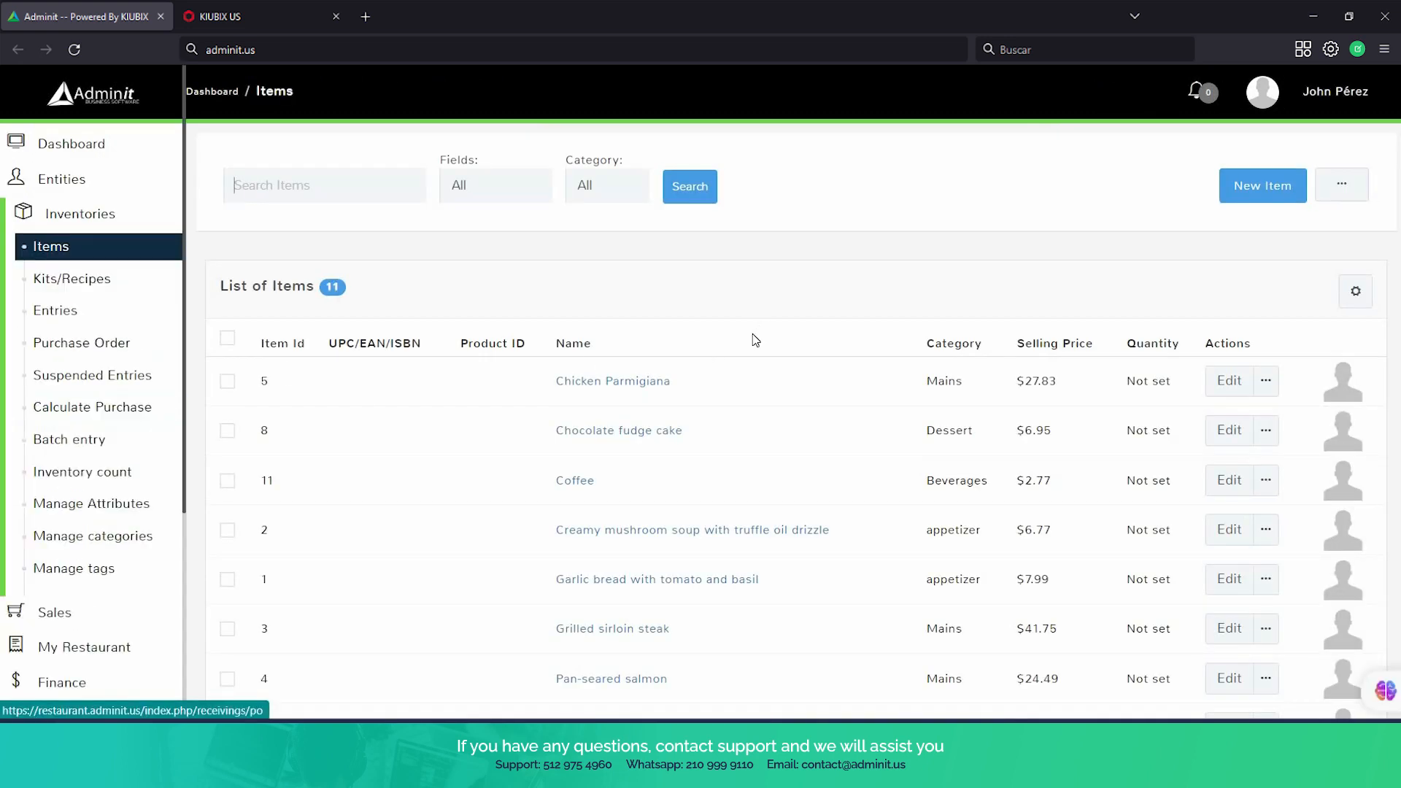
scroll(755, 337, "down", 4)
scroll(752, 338, "up", 2)
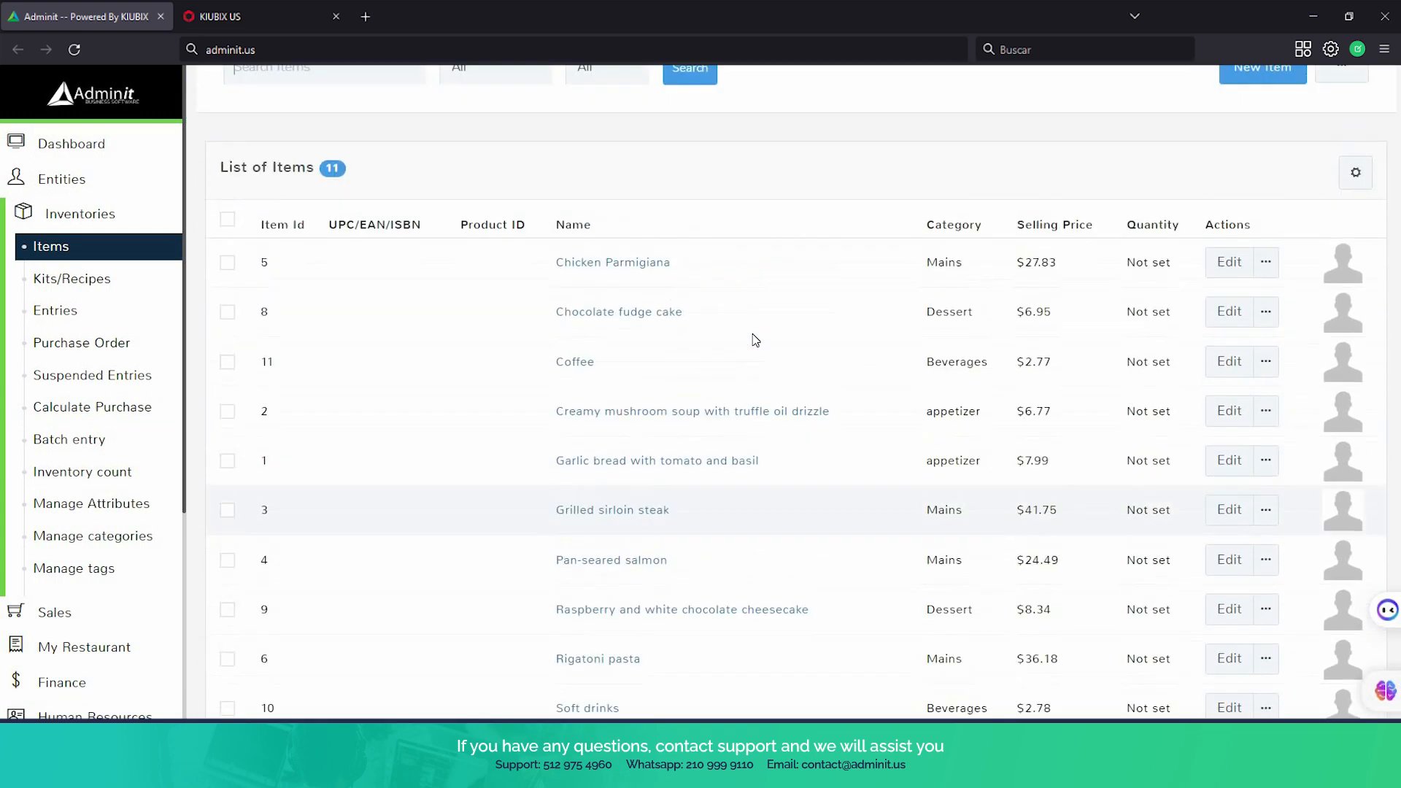
scroll(606, 125, "down", 1)
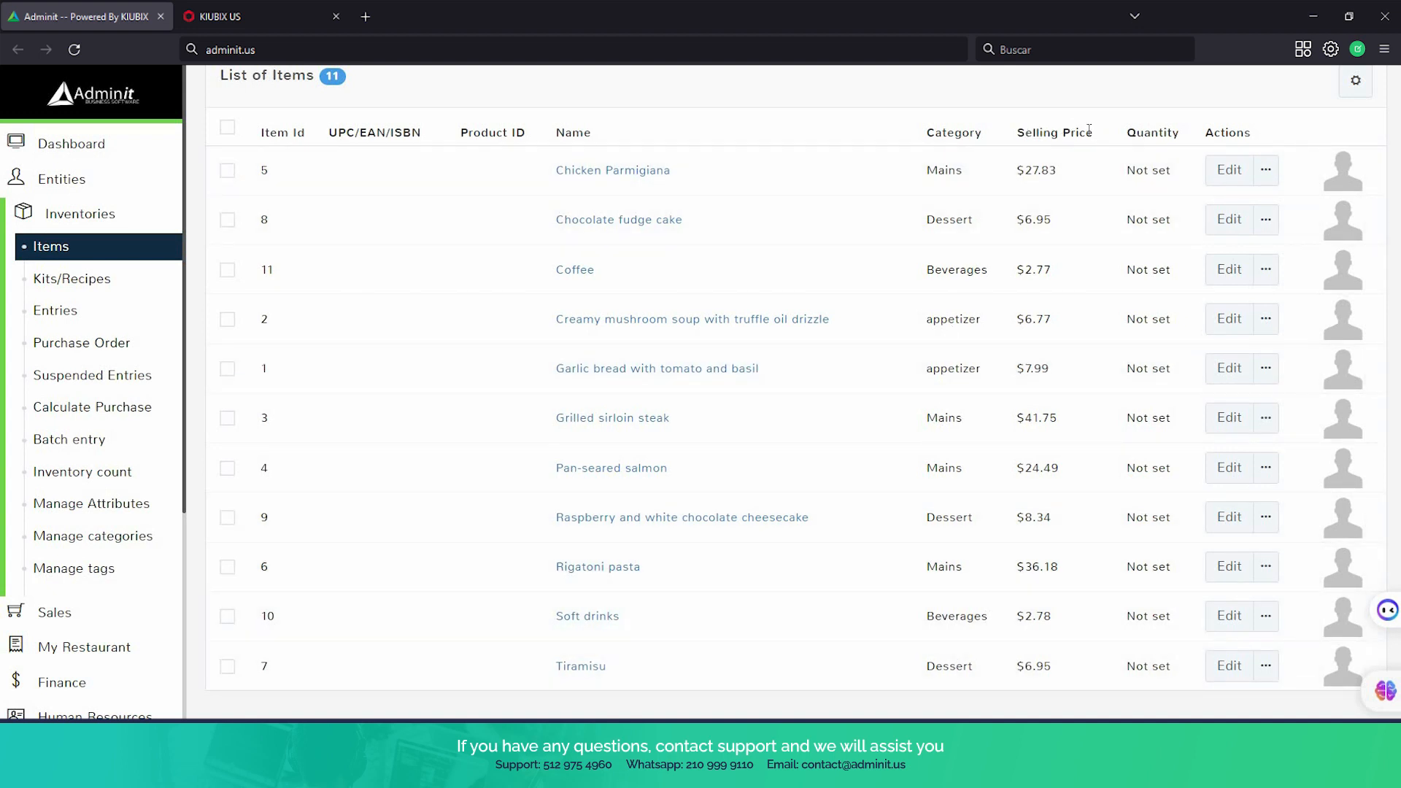
scroll(1167, 205, "down", 1)
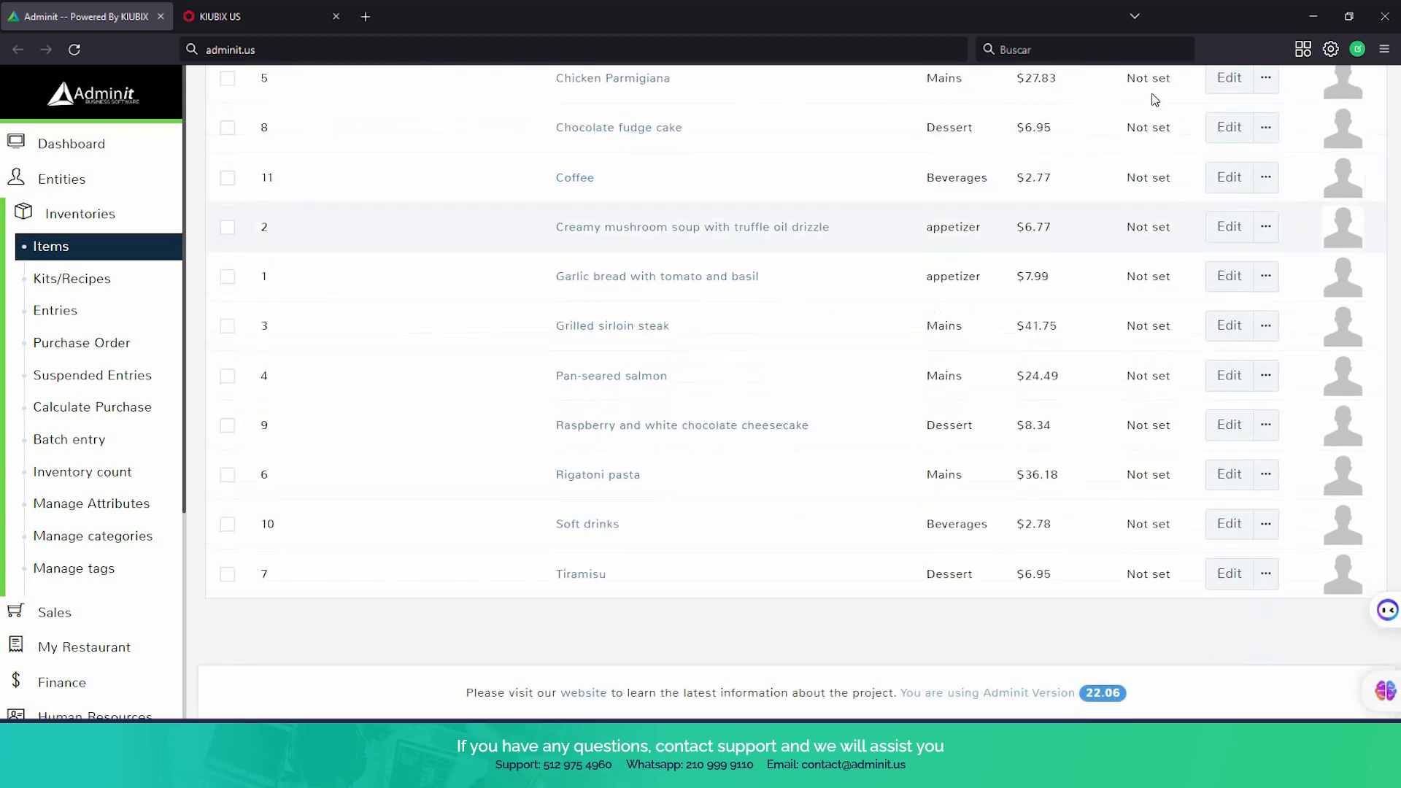
scroll(1158, 102, "up", 1)
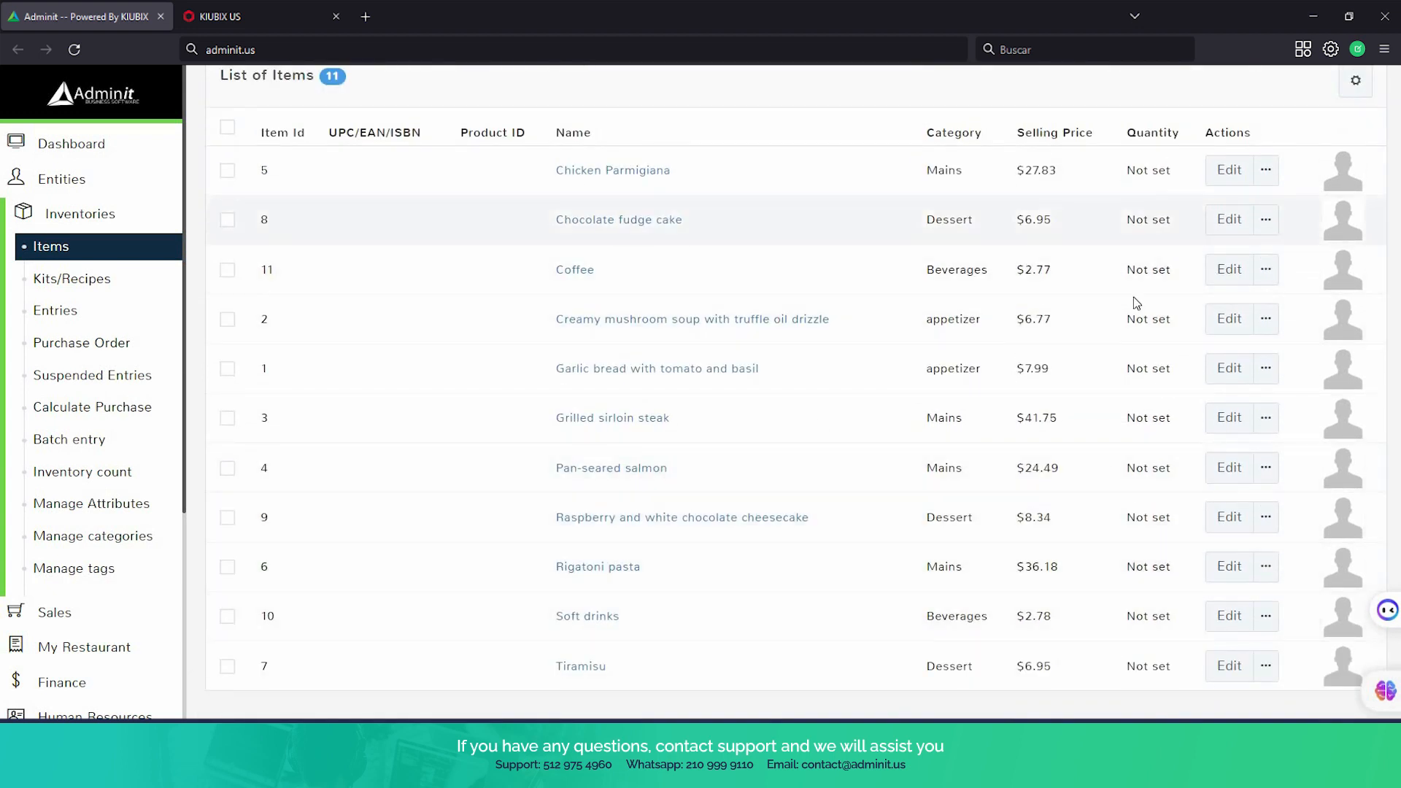
scroll(874, 591, "up", 1)
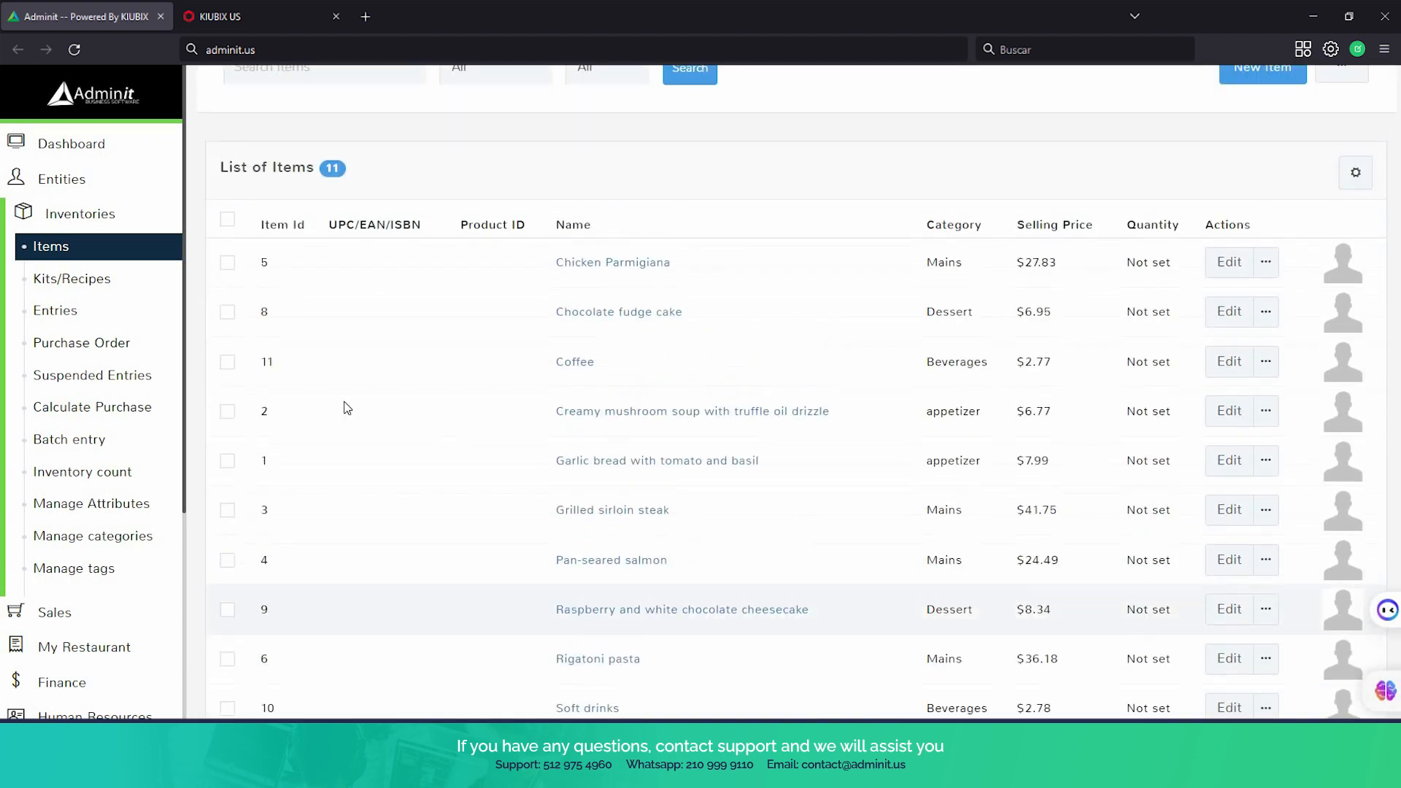
Return to the restaurant's table overview and reopen the sale in progress for Table 2
scroll(99, 408, "down", 2)
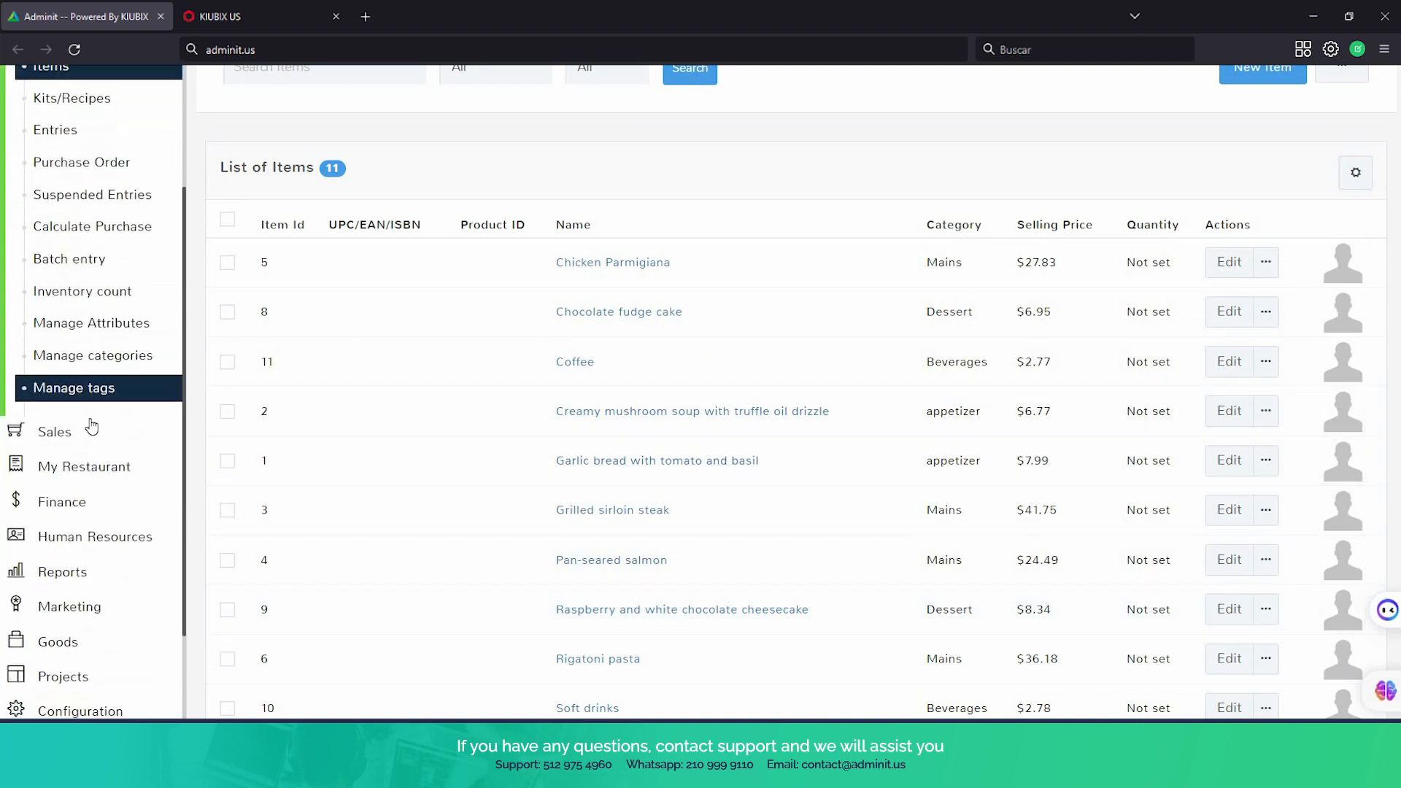
left_click(97, 469)
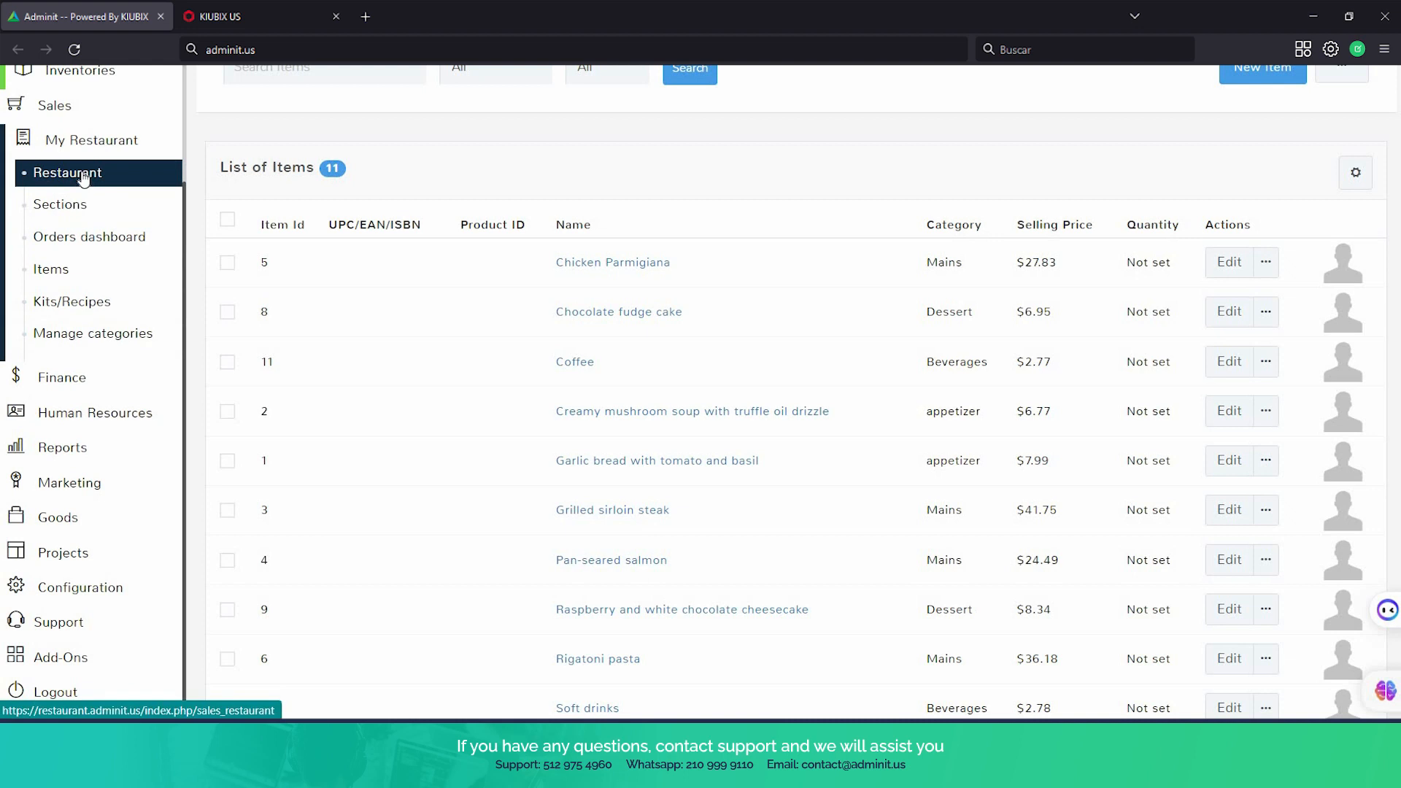
left_click(82, 177)
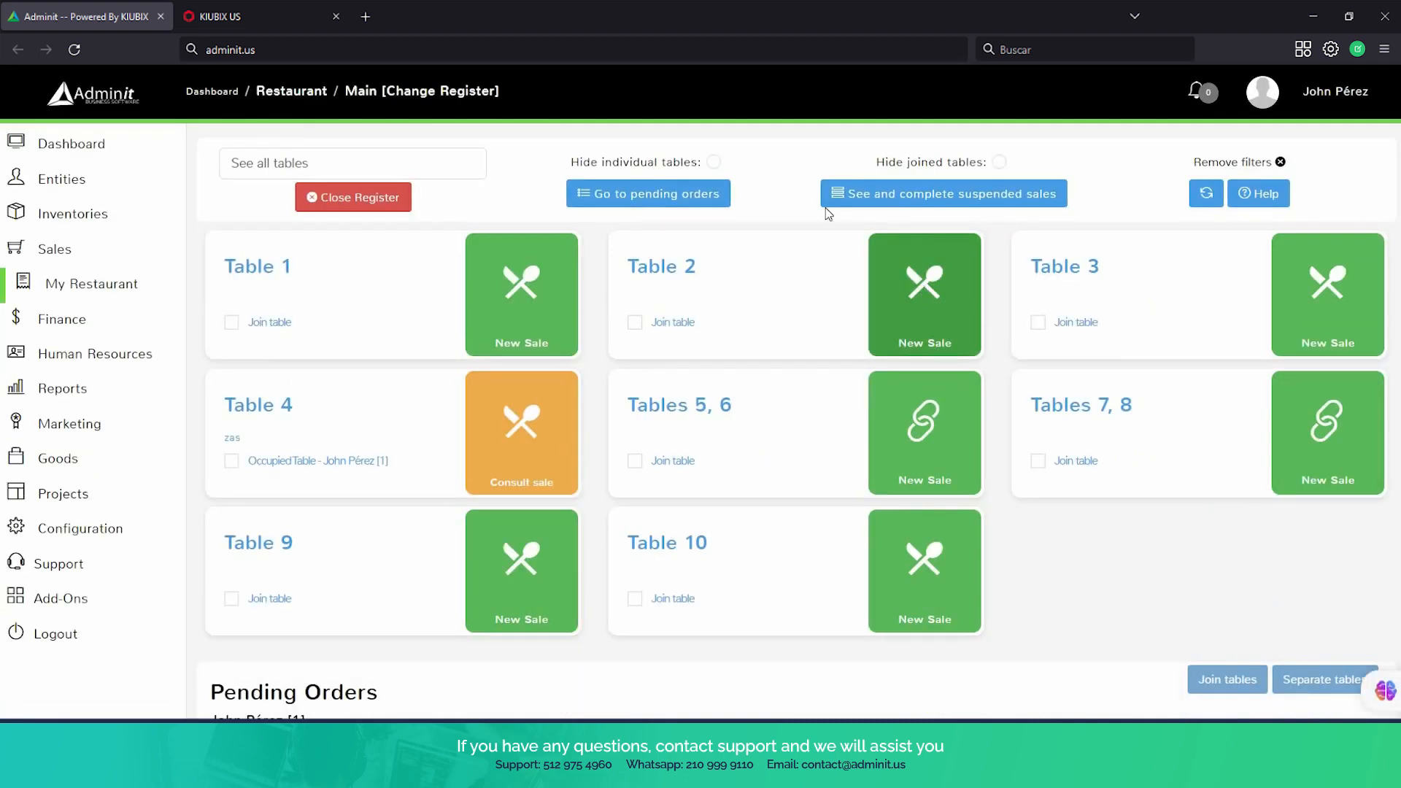
left_click(899, 280)
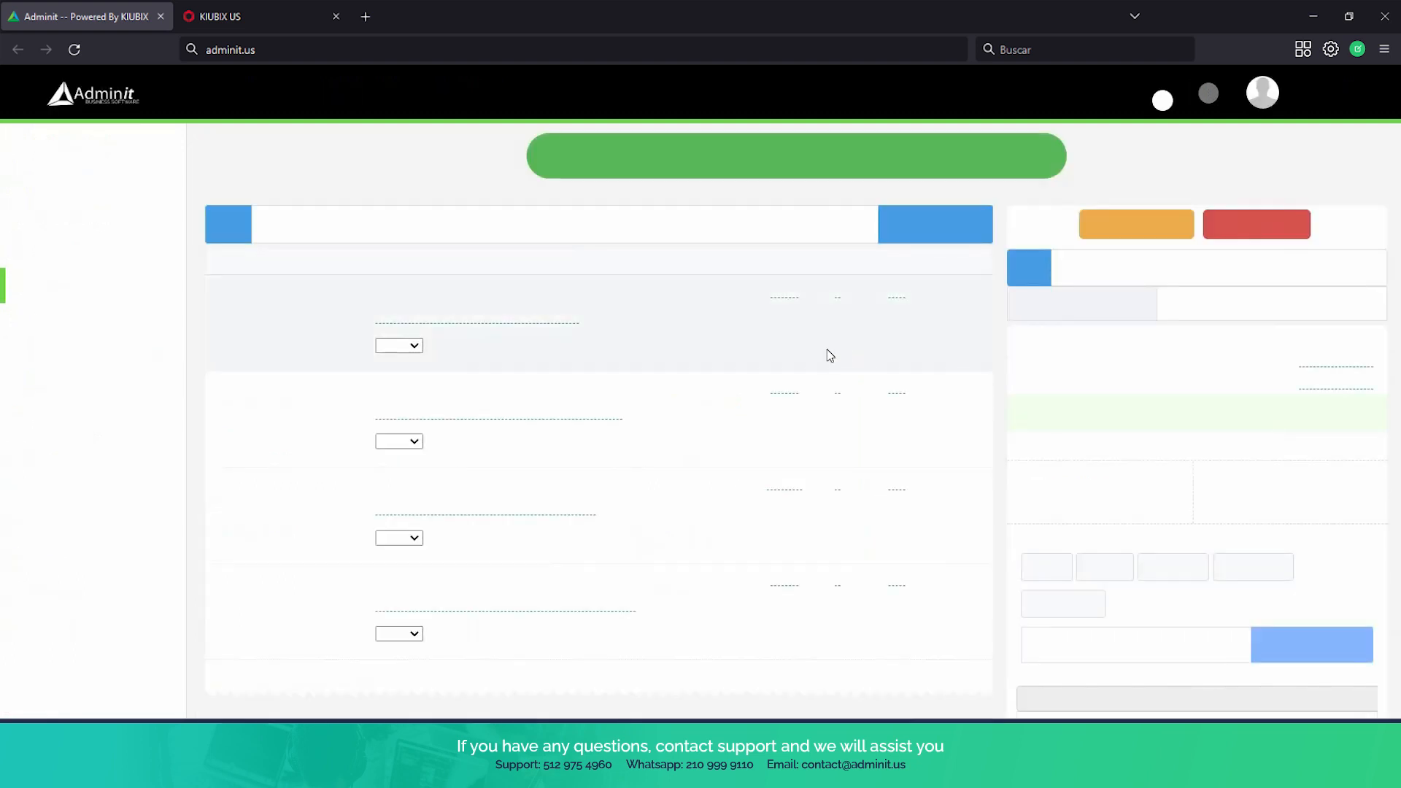
Check the items in Table 2's cart, send the order with confirmation and look over its sales receipt
scroll(791, 349, "down", 3)
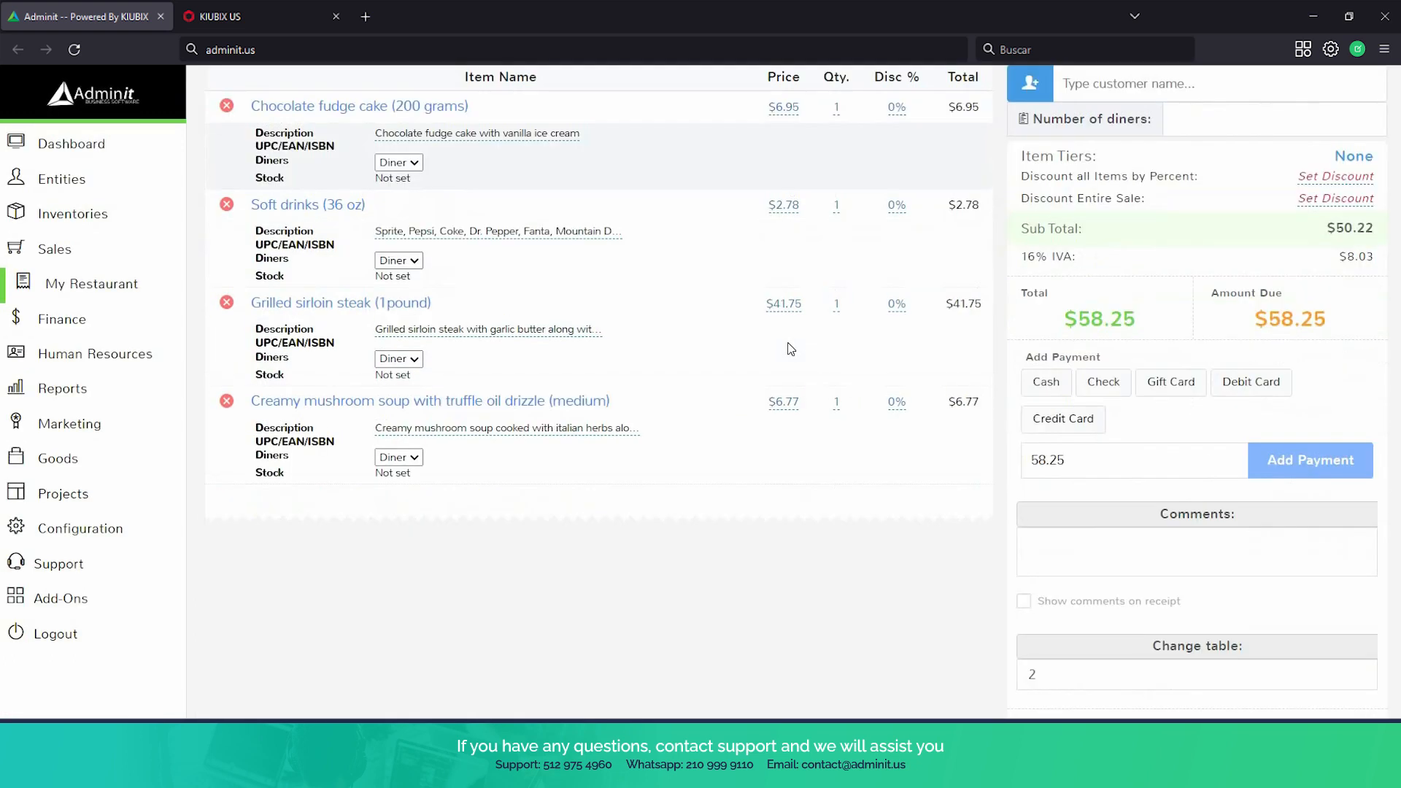
scroll(792, 347, "up", 1)
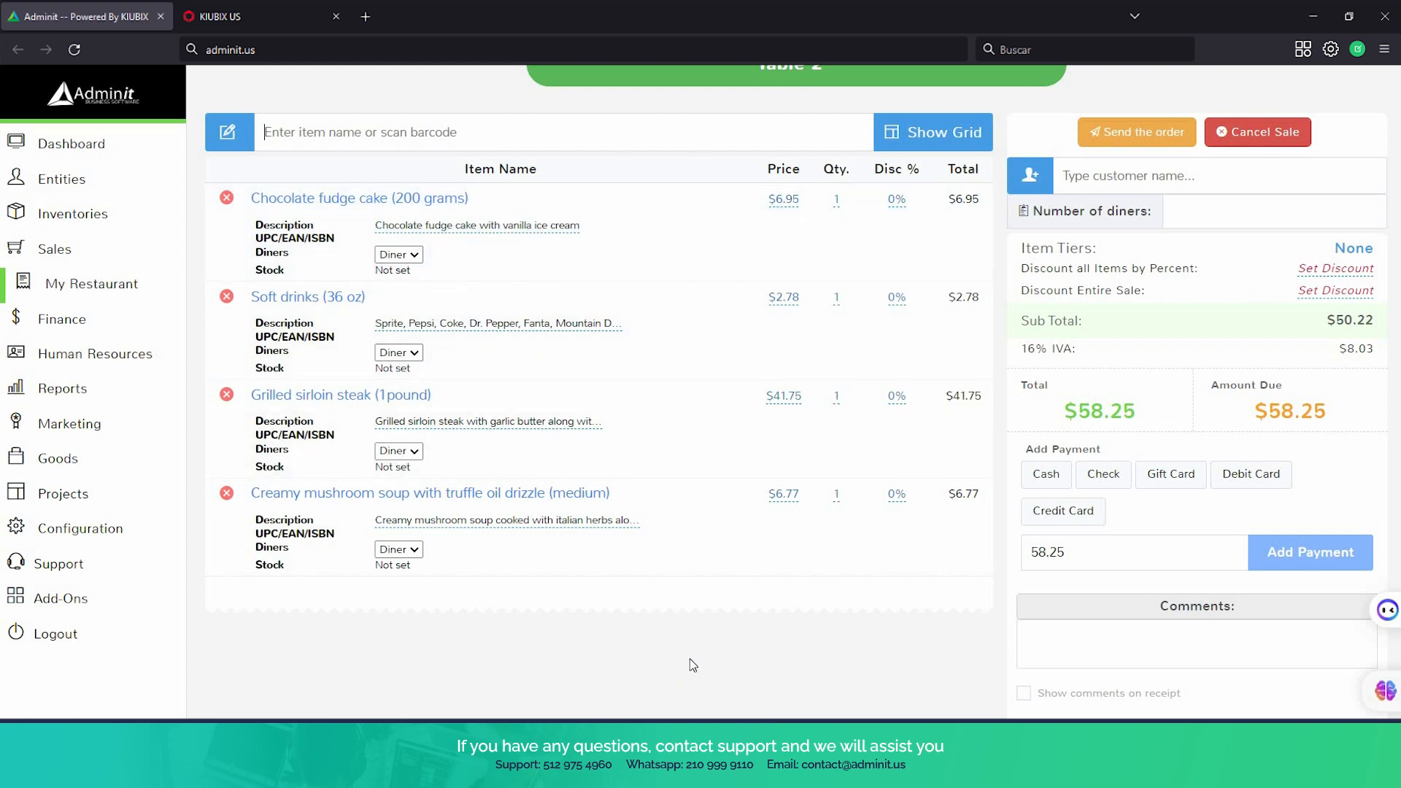
scroll(689, 658, "up", 1)
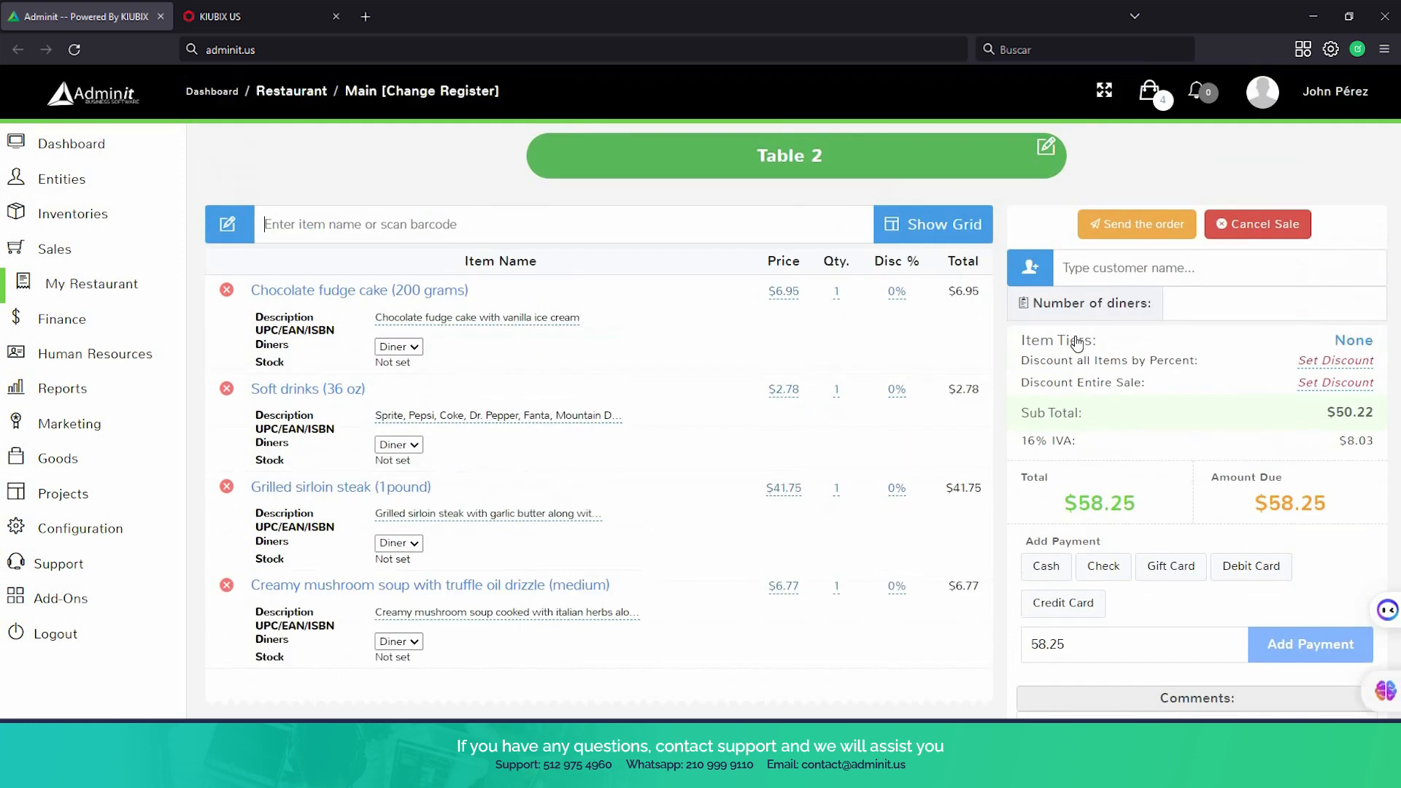
left_click(1128, 224)
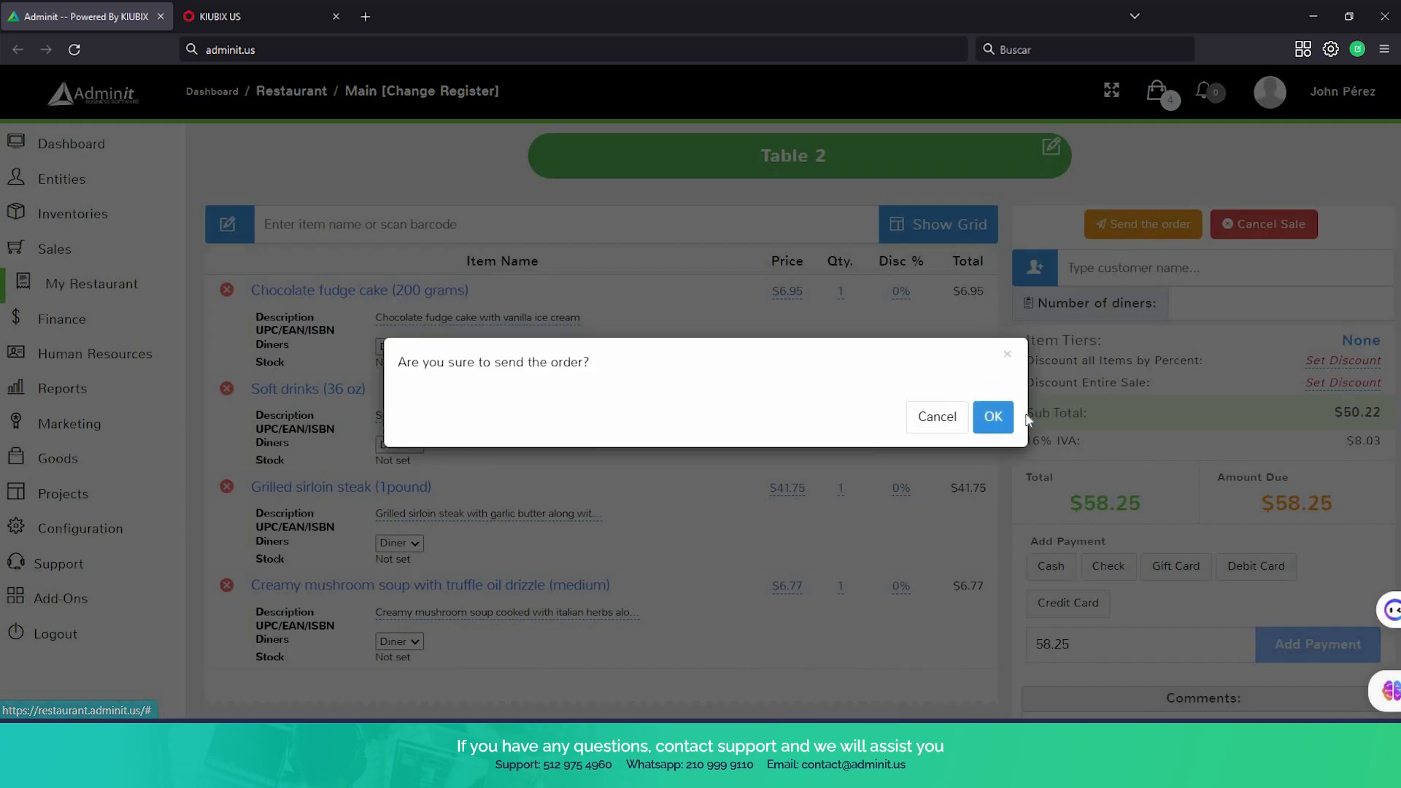
left_click(991, 423)
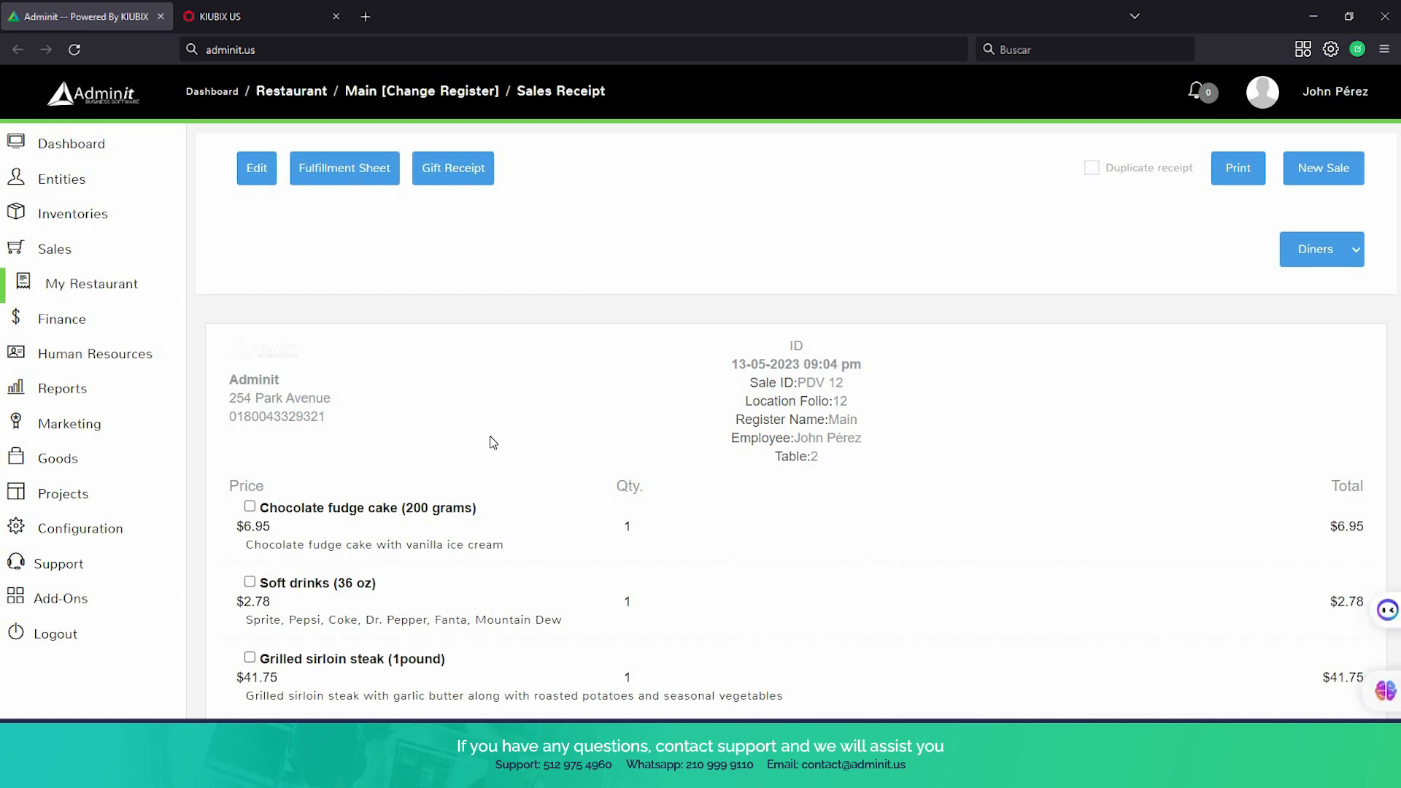
scroll(553, 394, "down", 1)
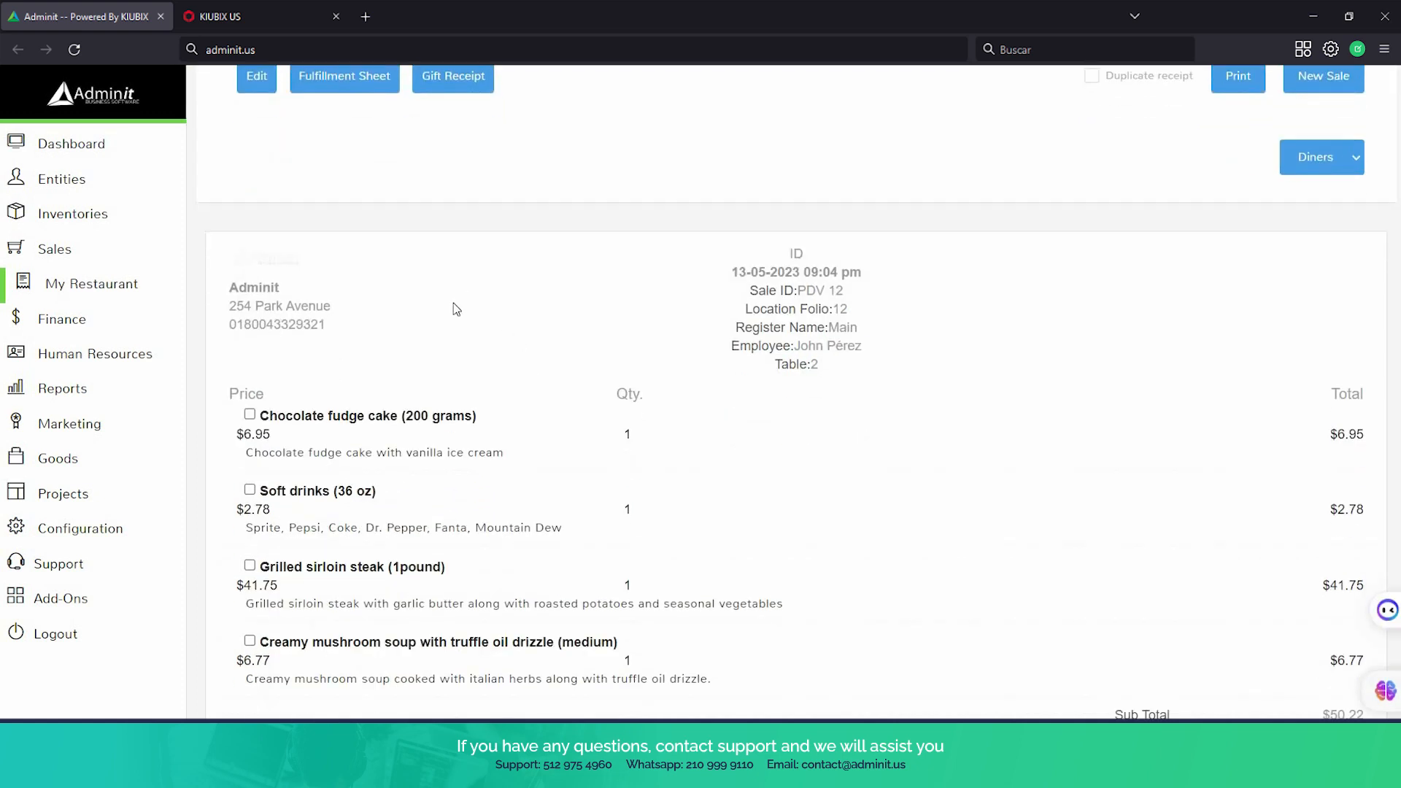
scroll(438, 303, "down", 2)
Open the Bar section's pending orders and mark Table 2's soft drinks as ready
left_click(110, 285)
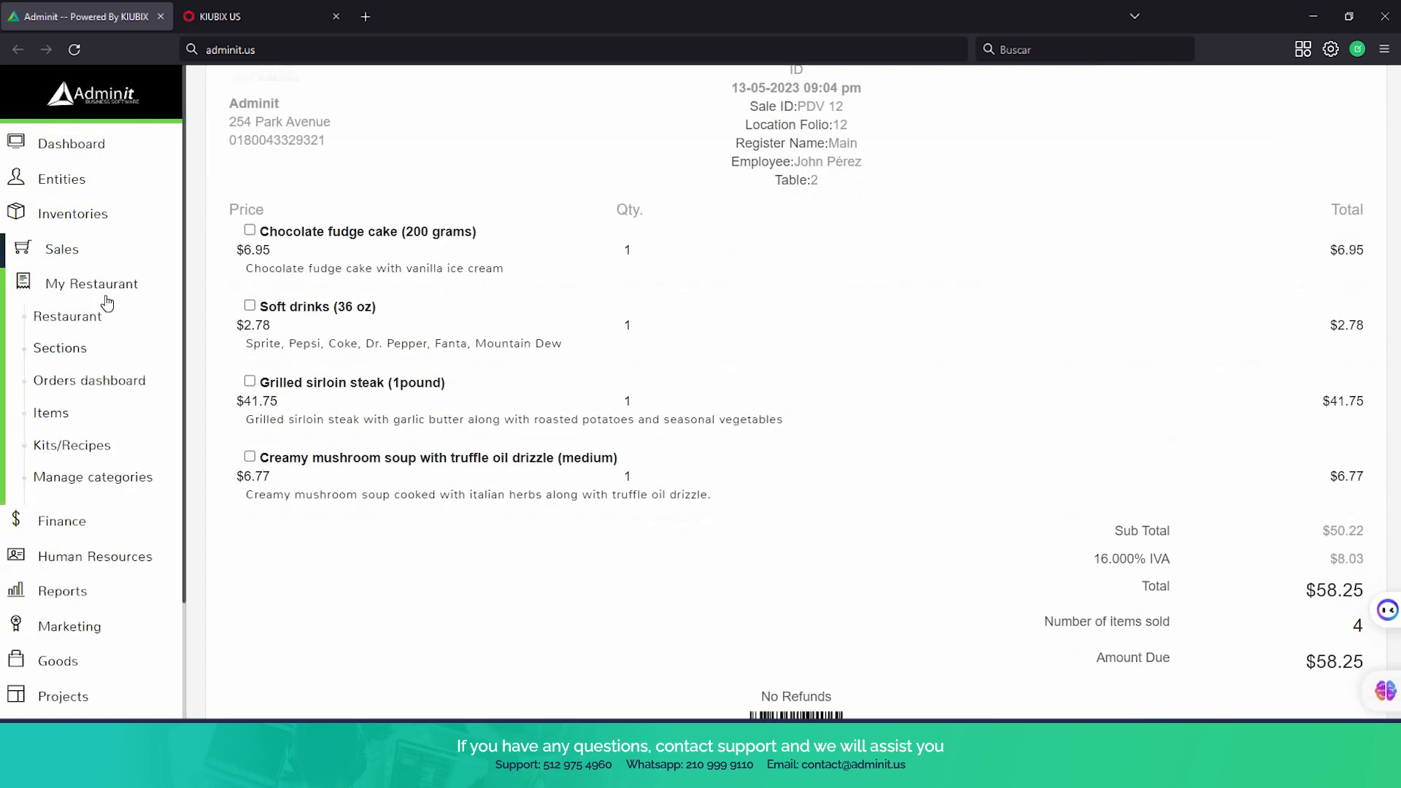
left_click(88, 357)
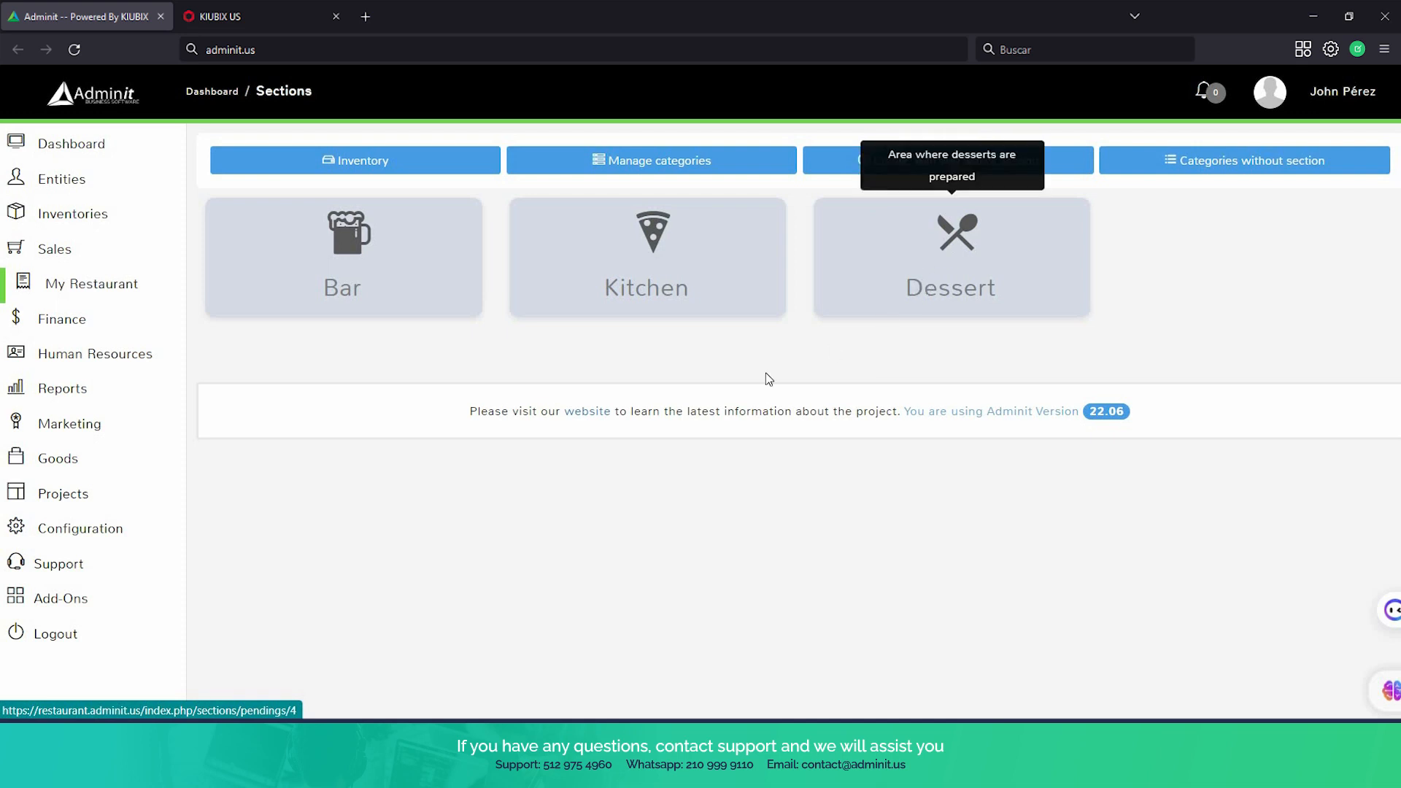
left_click(400, 274)
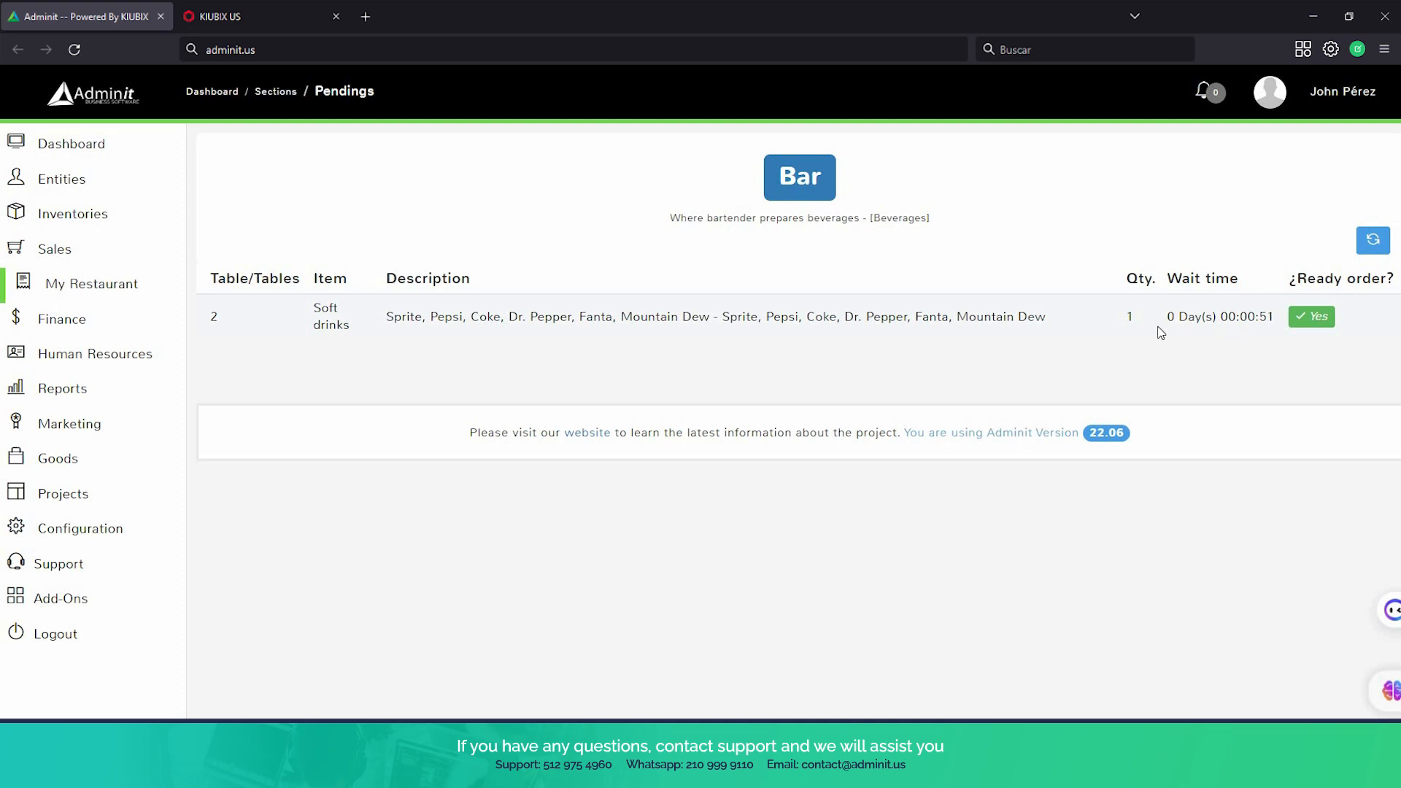
left_click(1322, 322)
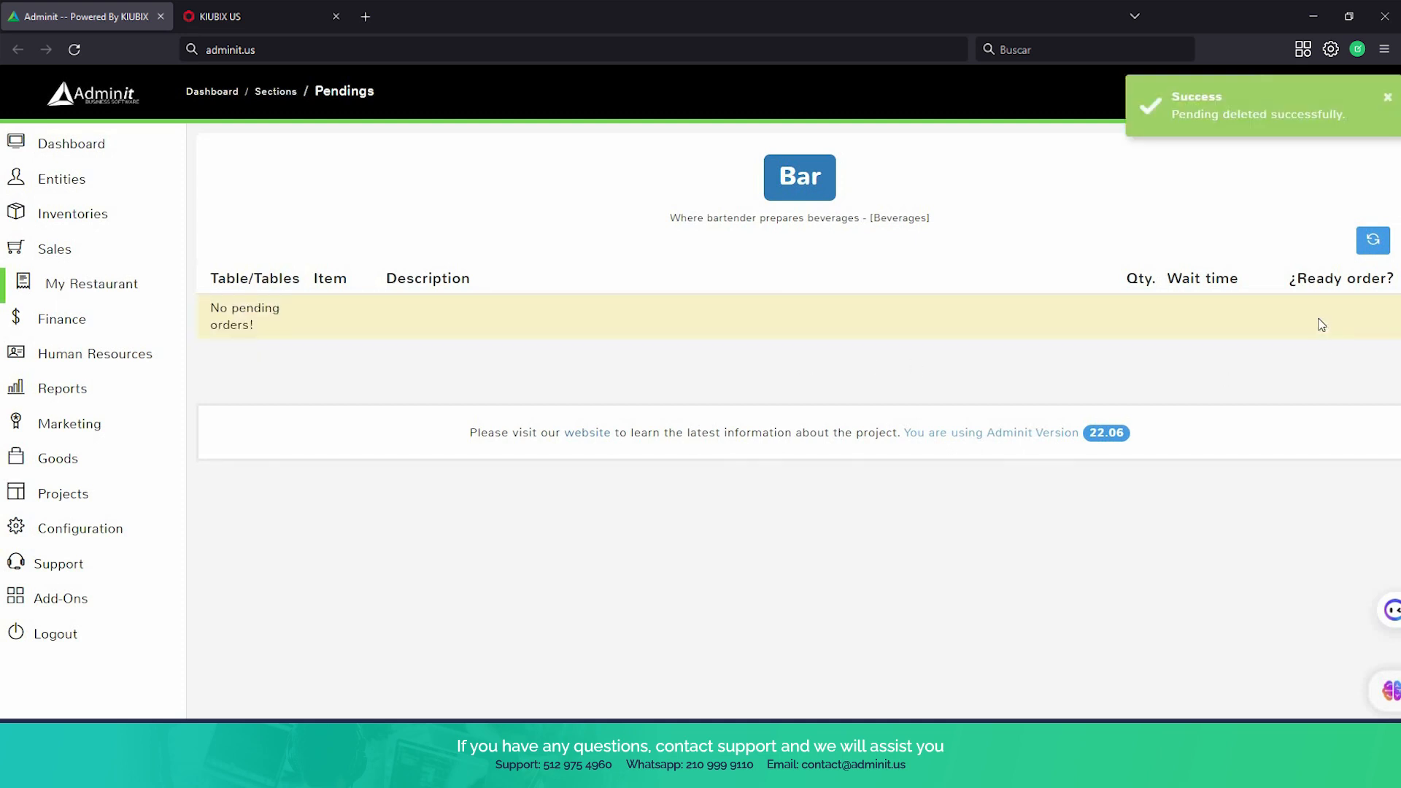
Return to the restaurant's table overview and mark Table 2's soft drinks as delivered in the pending orders
left_click(68, 292)
left_click(58, 326)
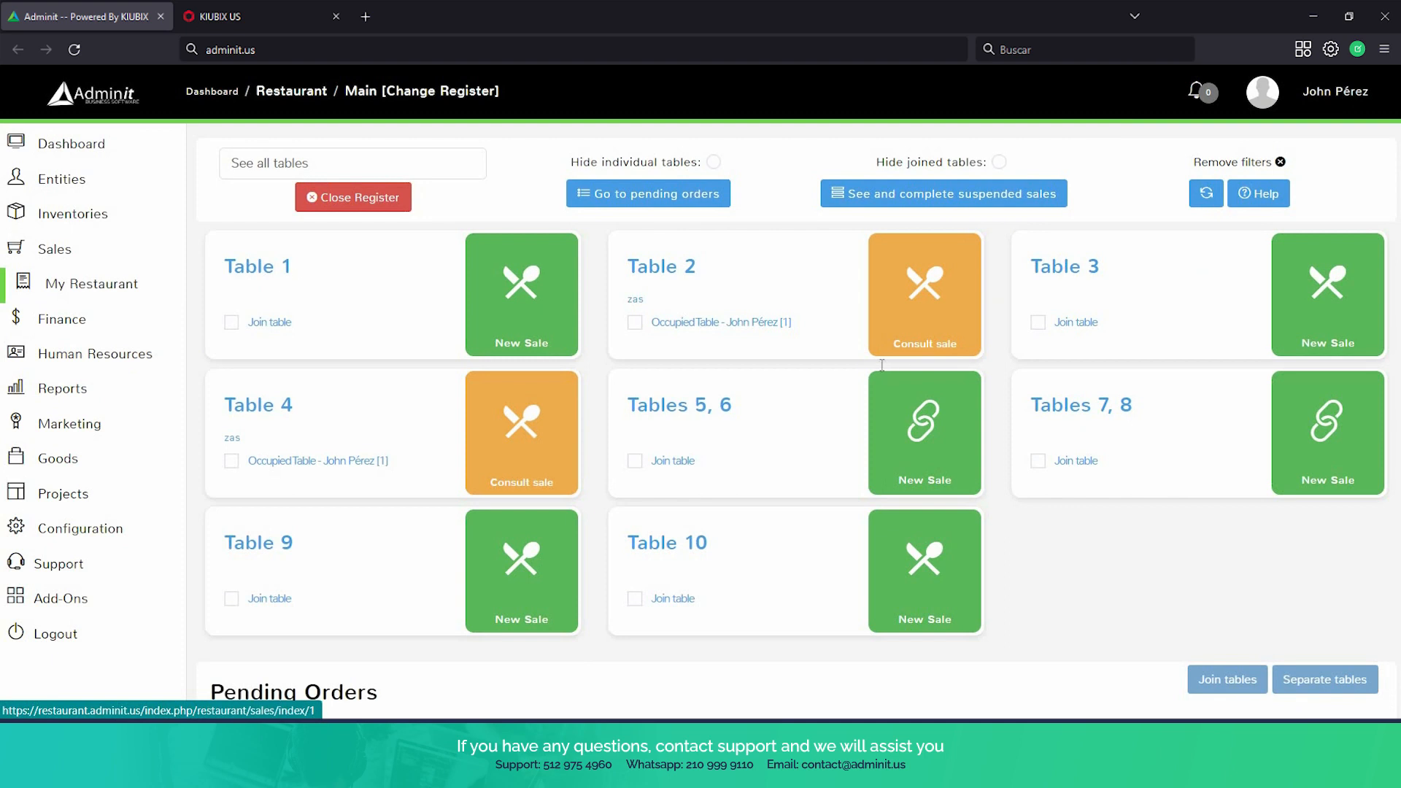
scroll(882, 365, "down", 6)
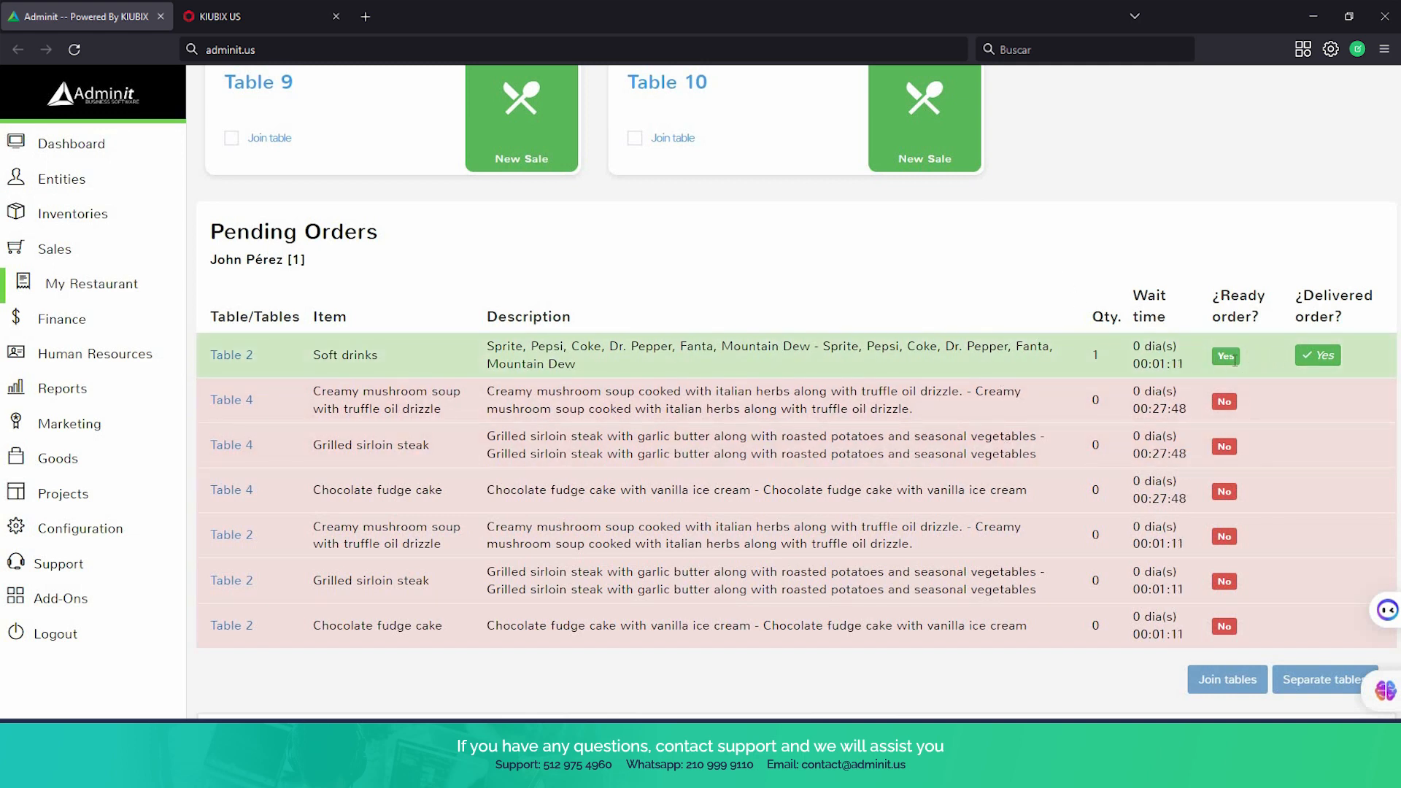
left_click(1329, 359)
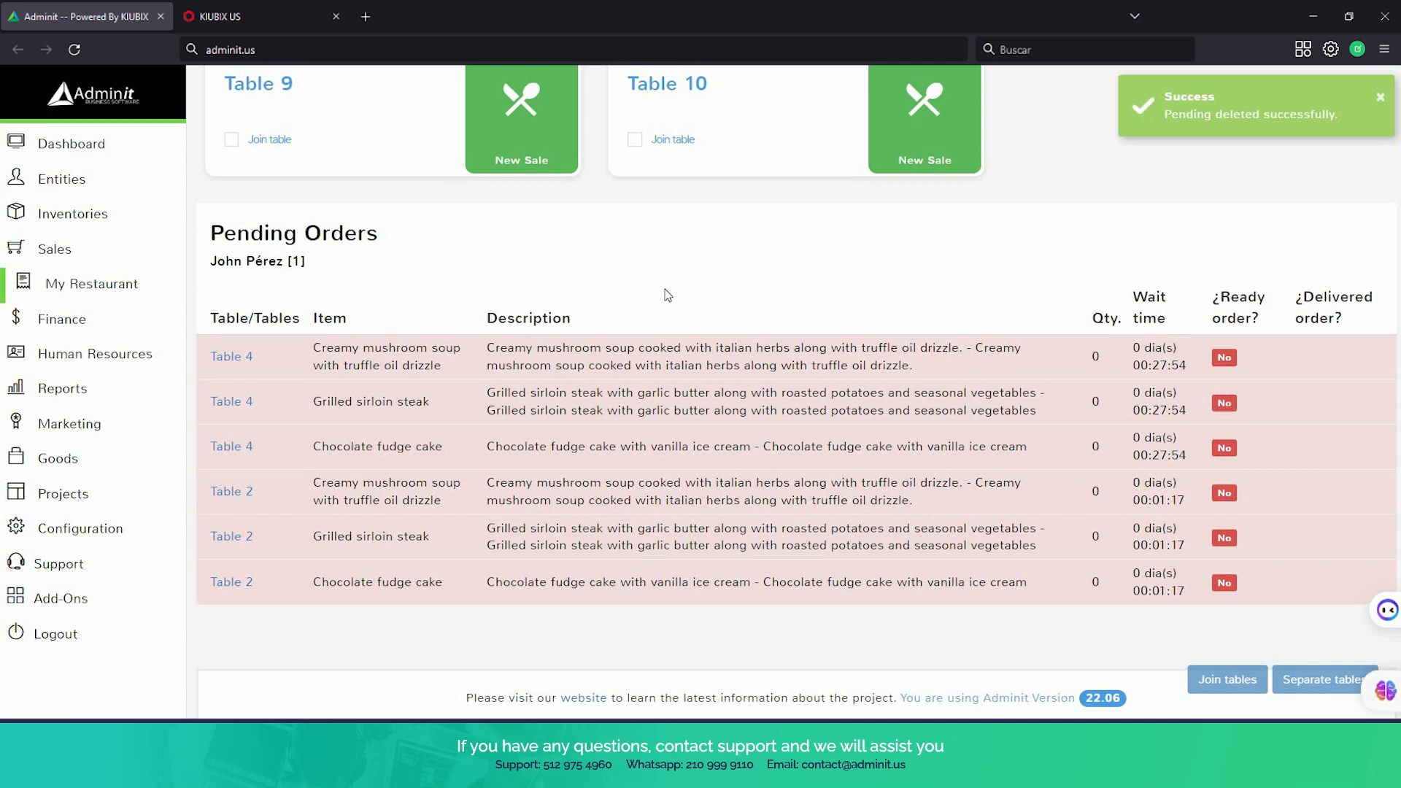
Open the Kitchen section's pending orders and mark Table 4's creamy mushroom soup and grilled sirloin steak as ready
scroll(730, 306, "up", 6)
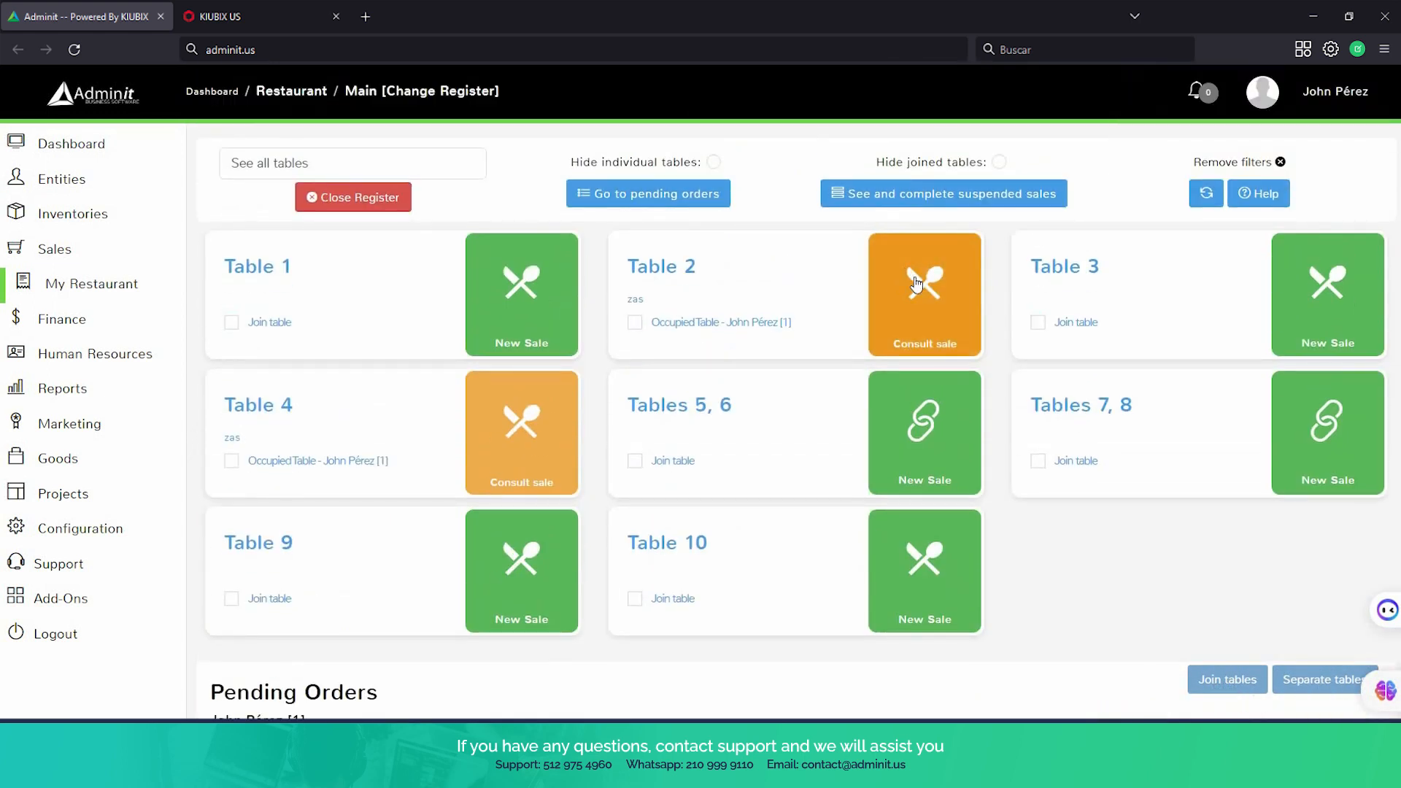
left_click(9, 278)
left_click(75, 353)
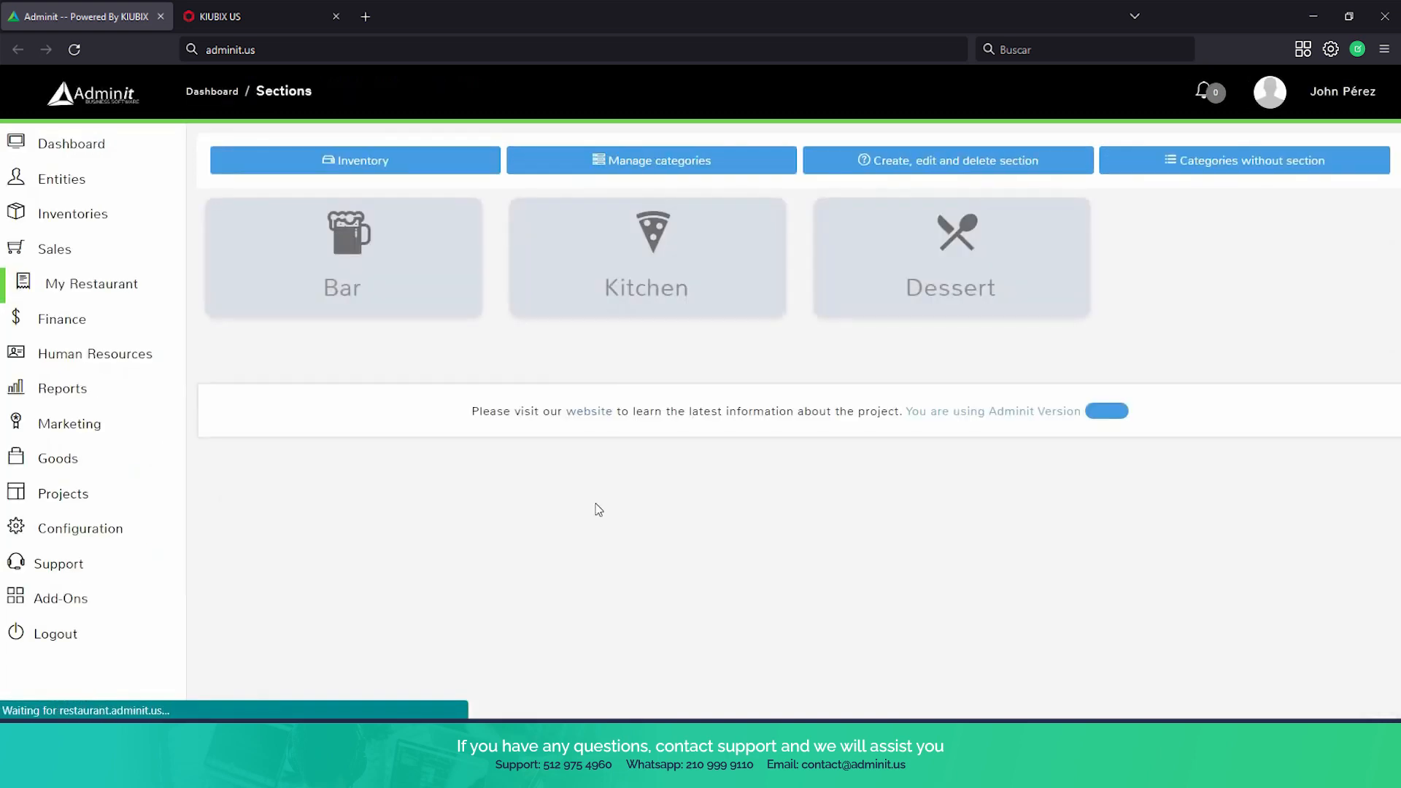
left_click(613, 295)
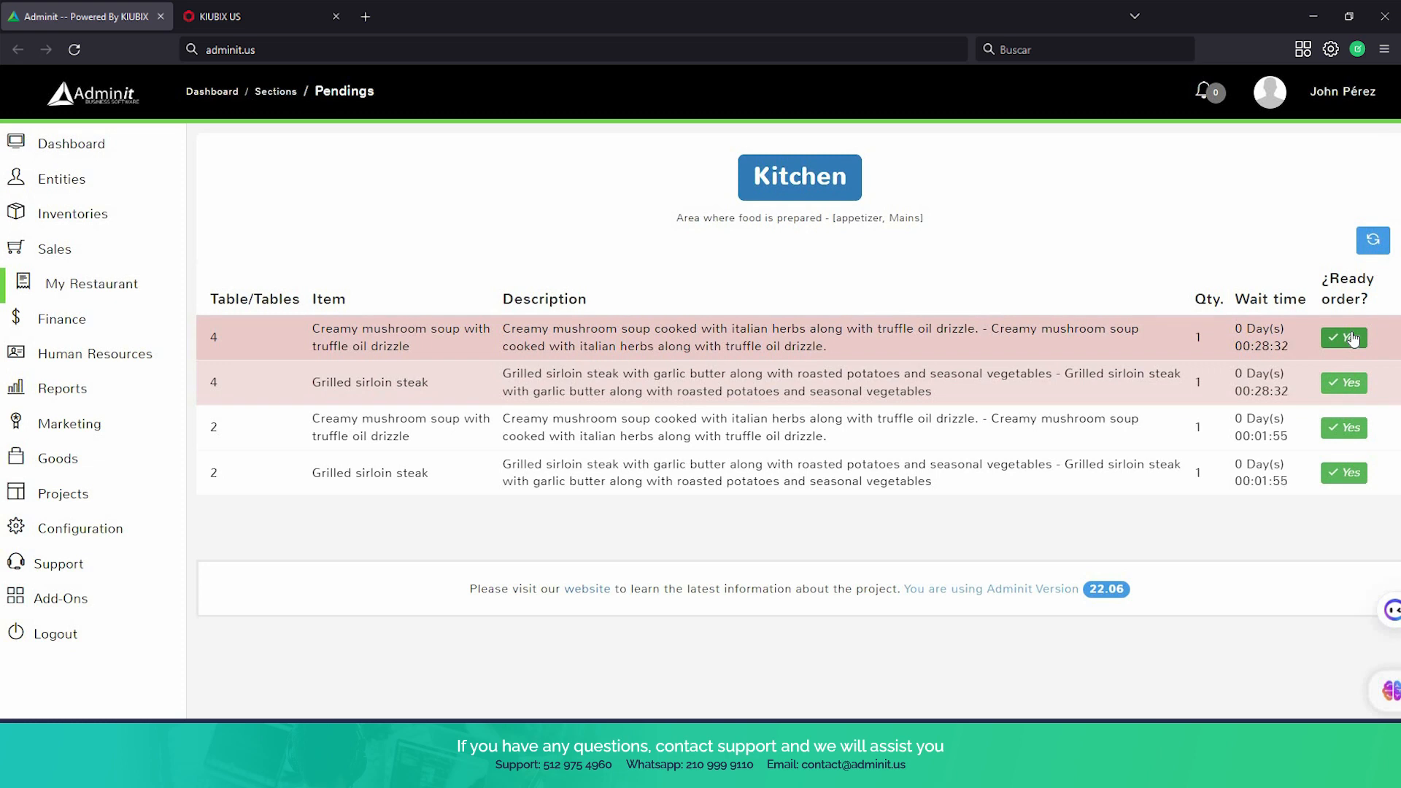
left_click(1352, 339)
left_click(1352, 342)
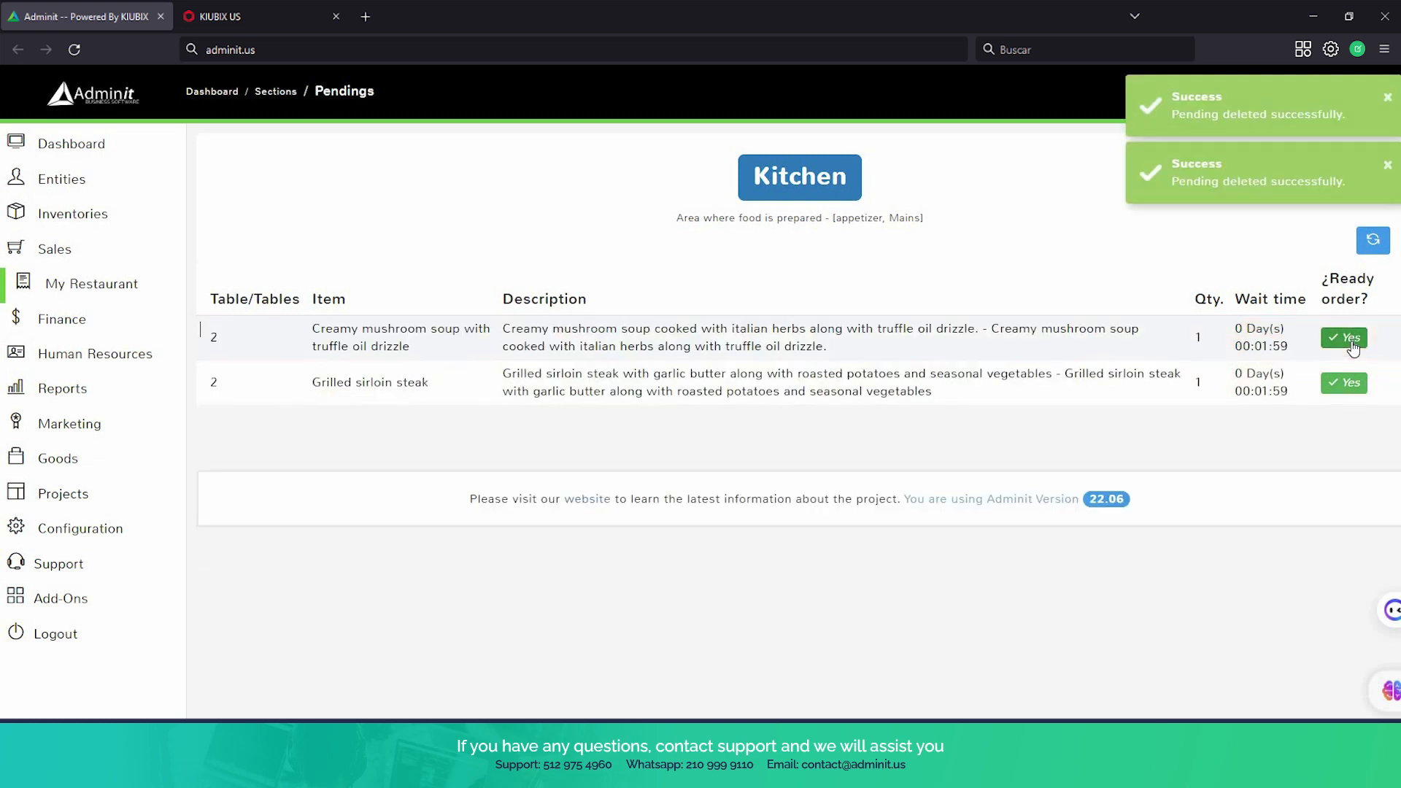
Return to the restaurant's table overview and mark Table 4's creamy mushroom soup and grilled sirloin steak as delivered
left_click(106, 299)
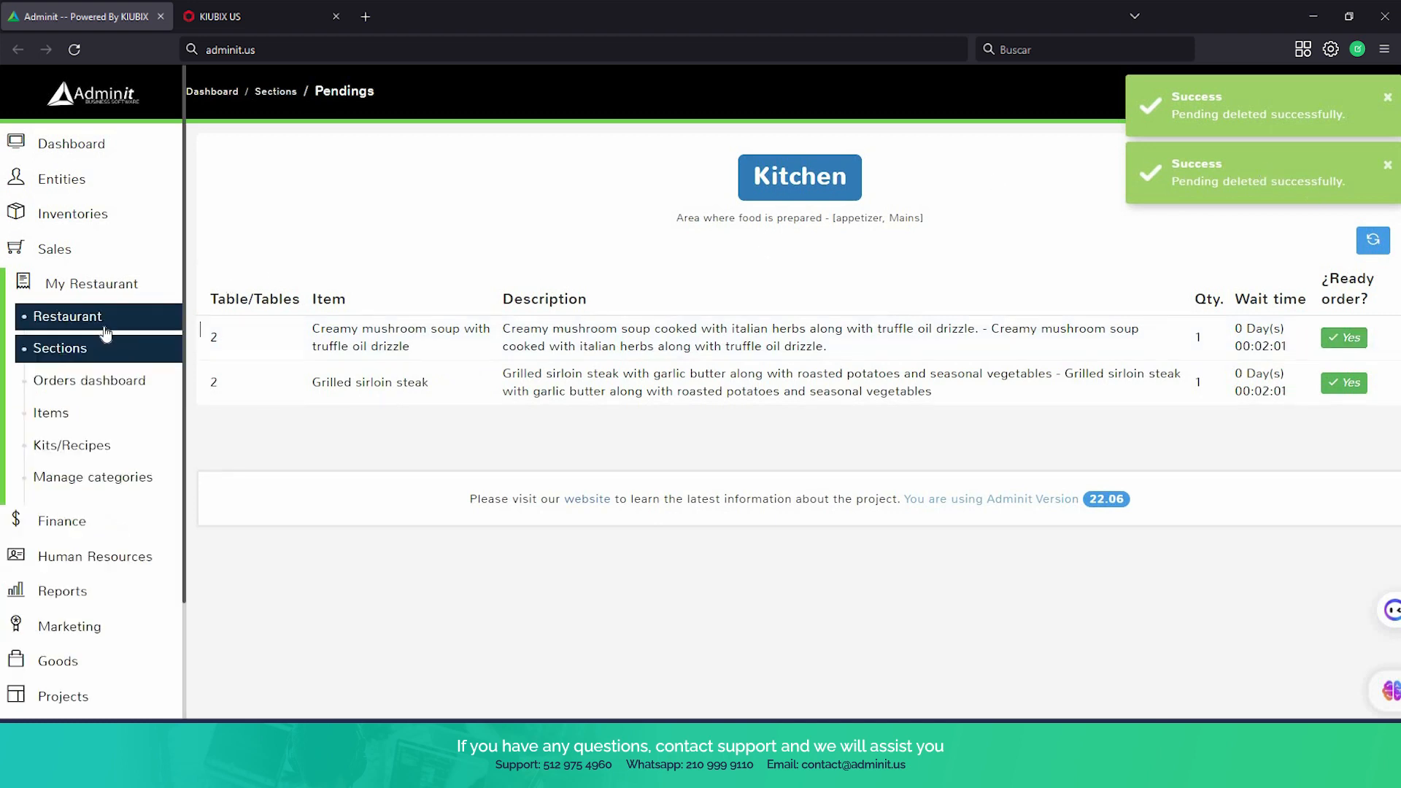
left_click(106, 332)
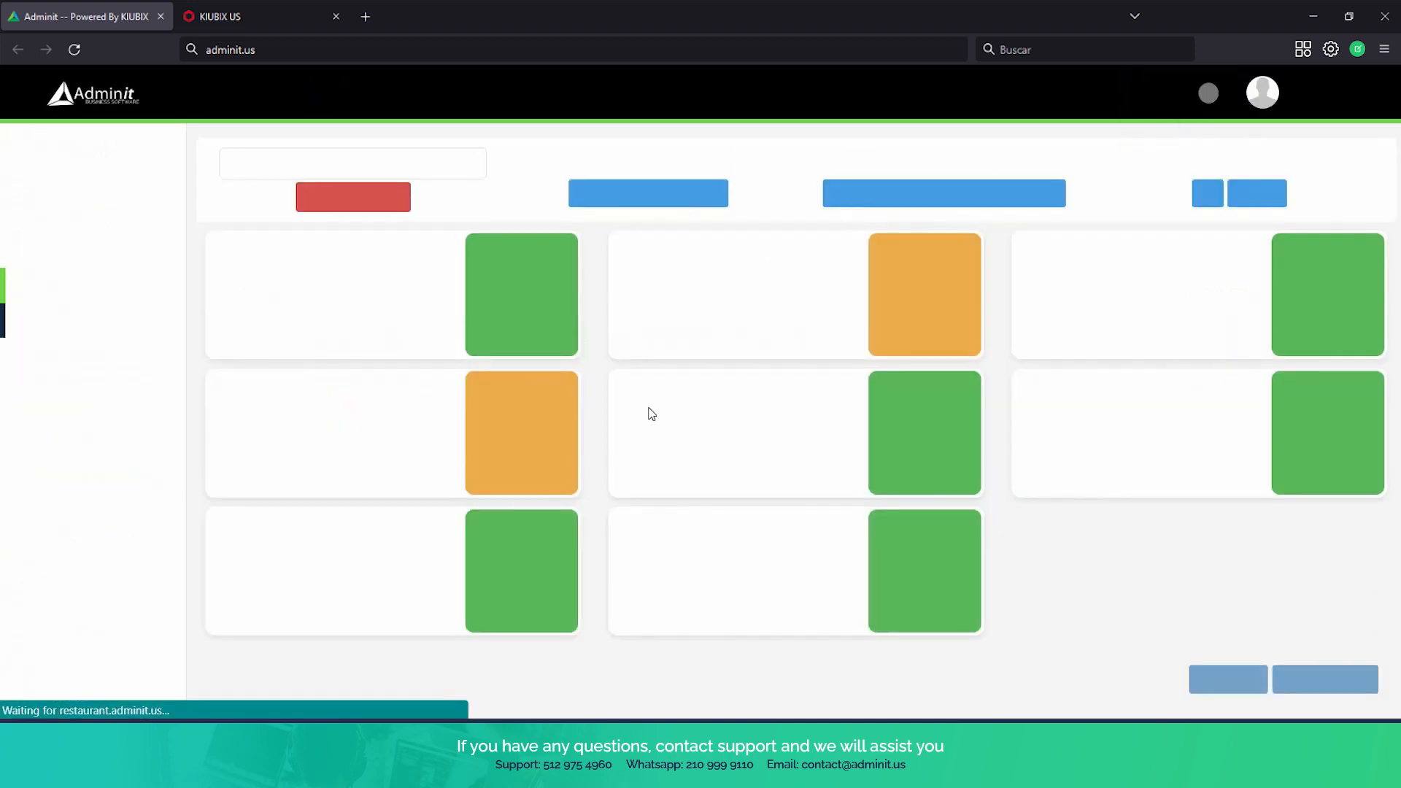
scroll(646, 343, "down", 5)
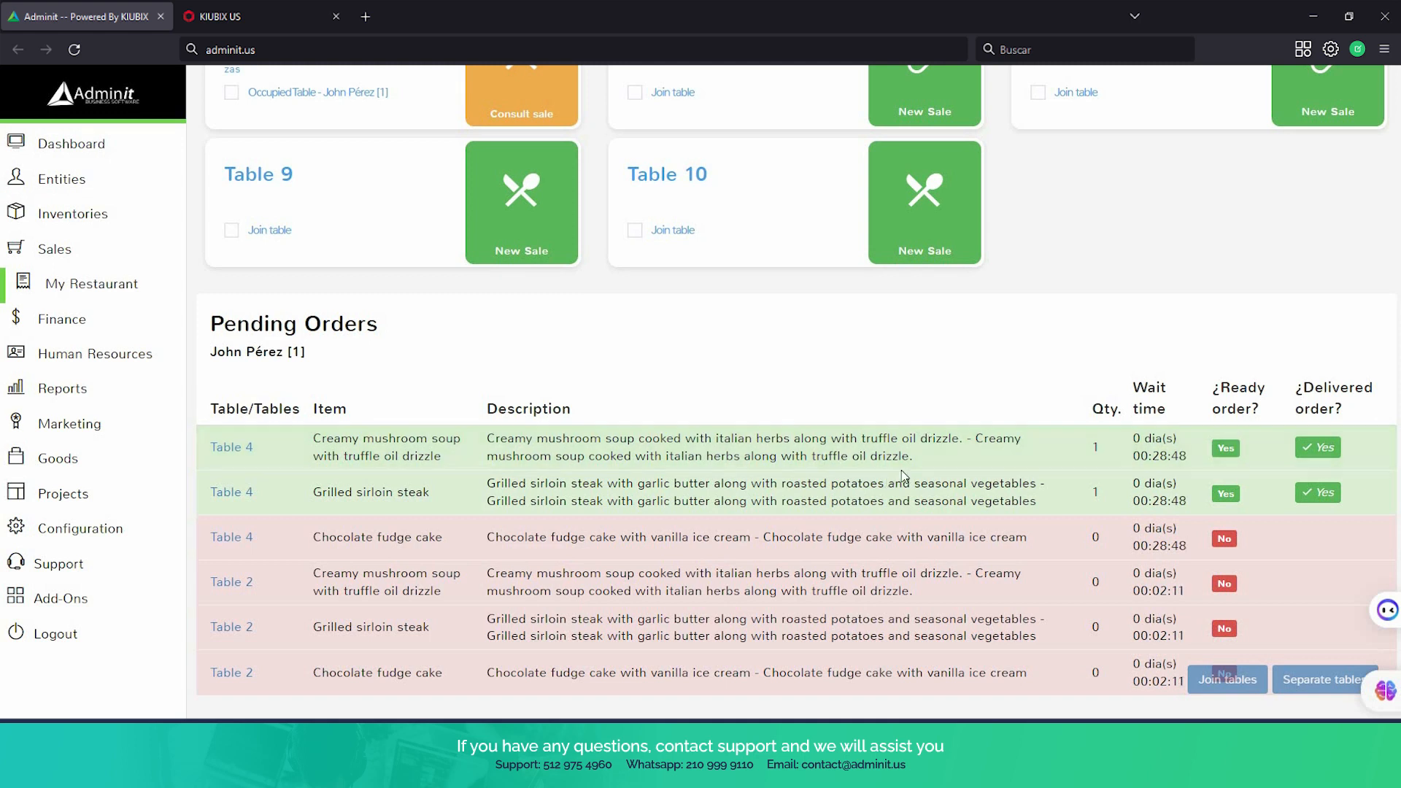
scroll(777, 341, "up", 3)
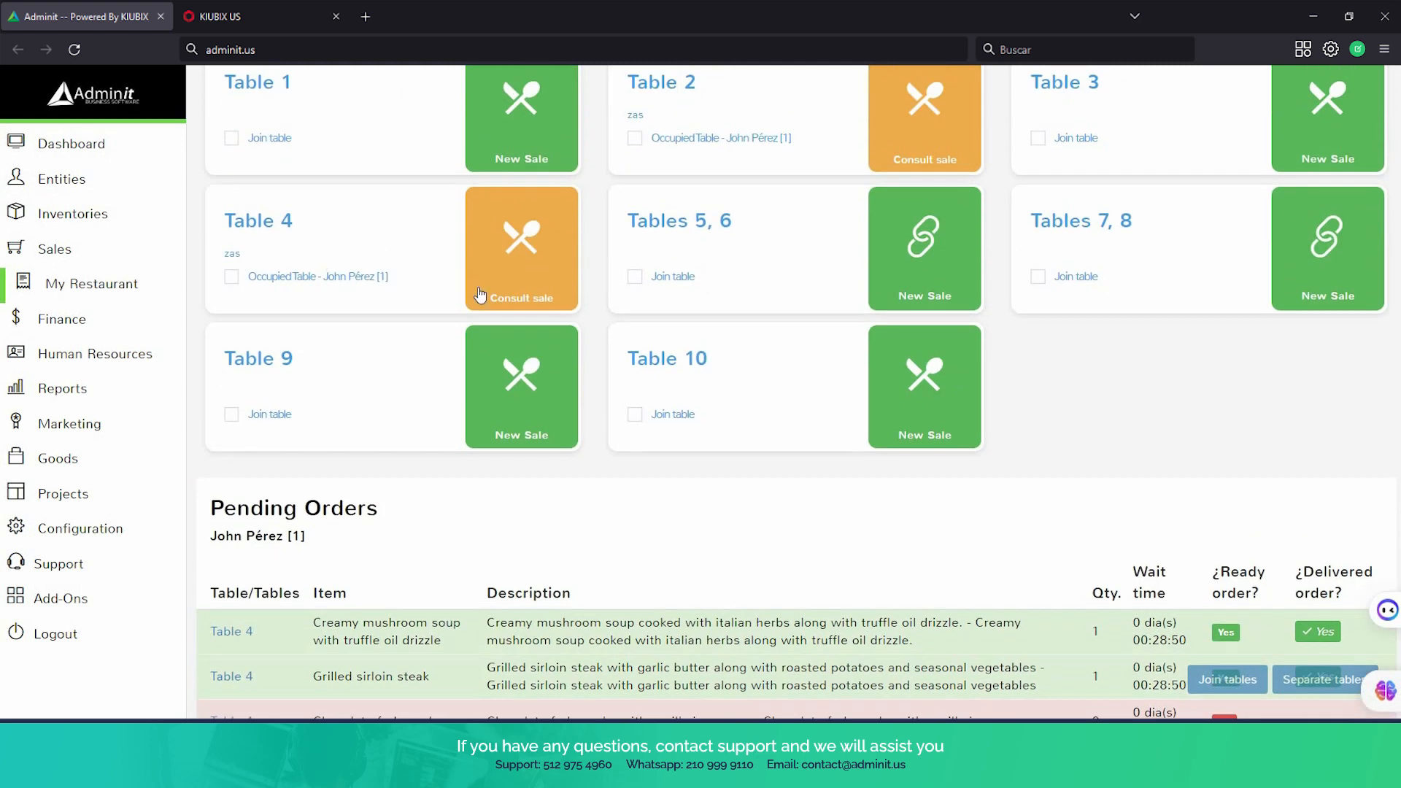
scroll(448, 335, "down", 3)
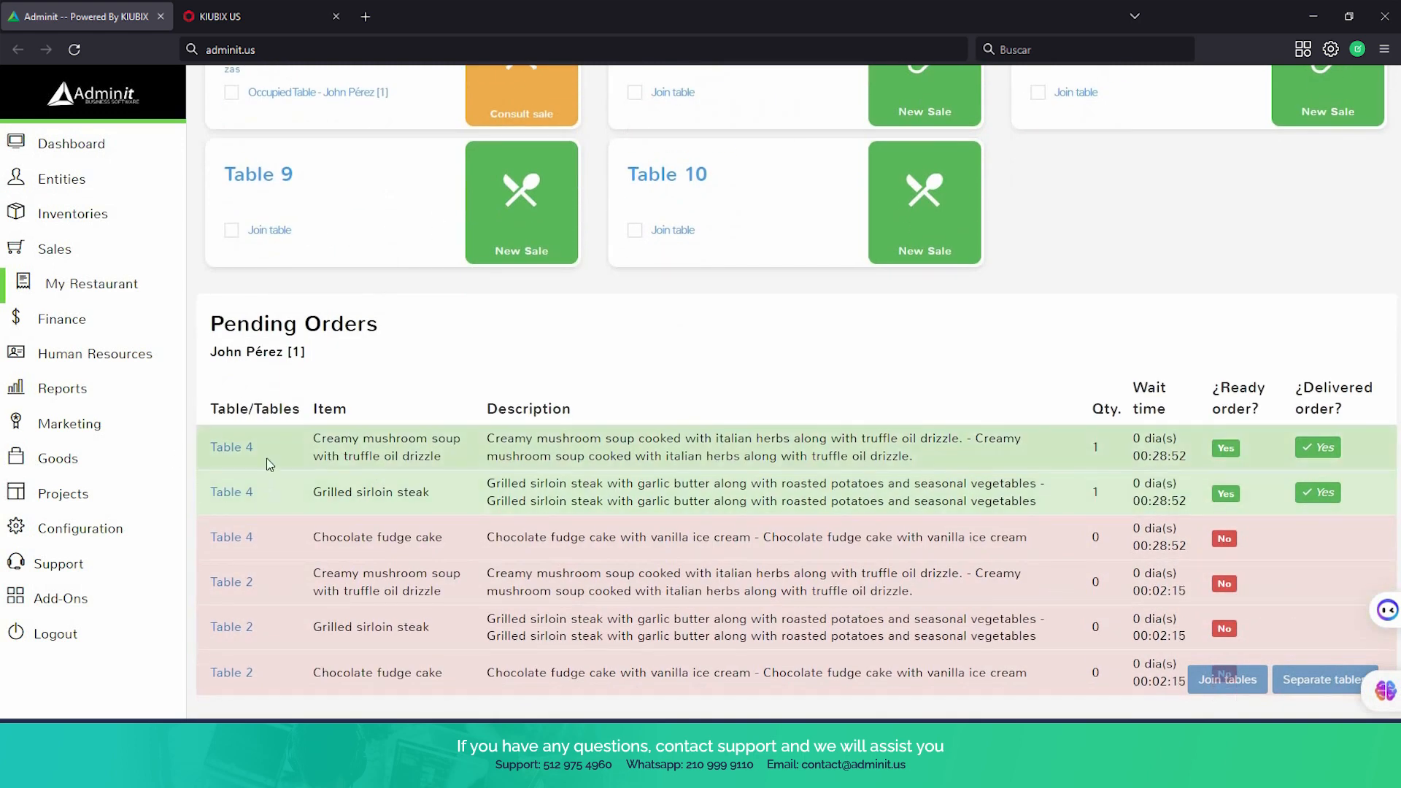
left_click(1334, 451)
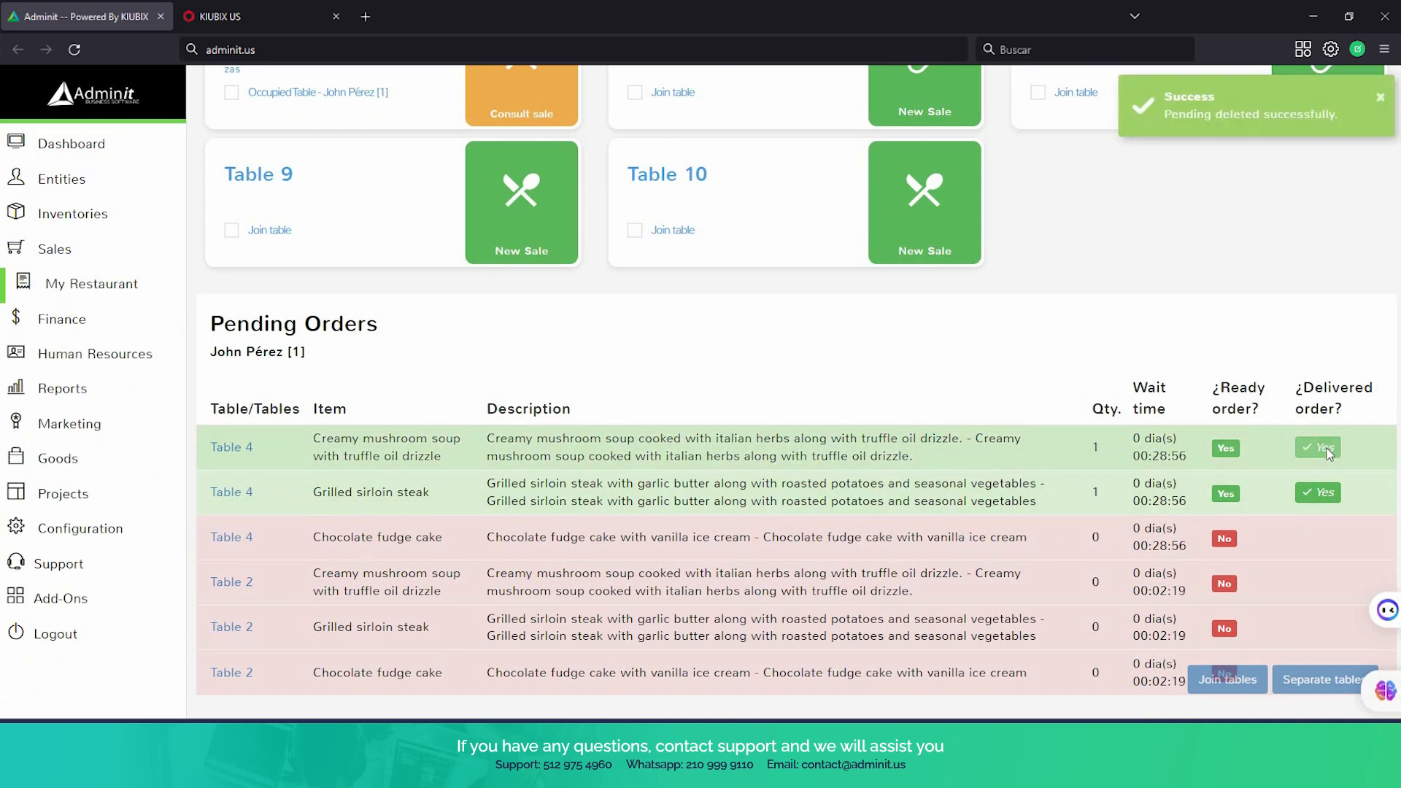
left_click(1326, 454)
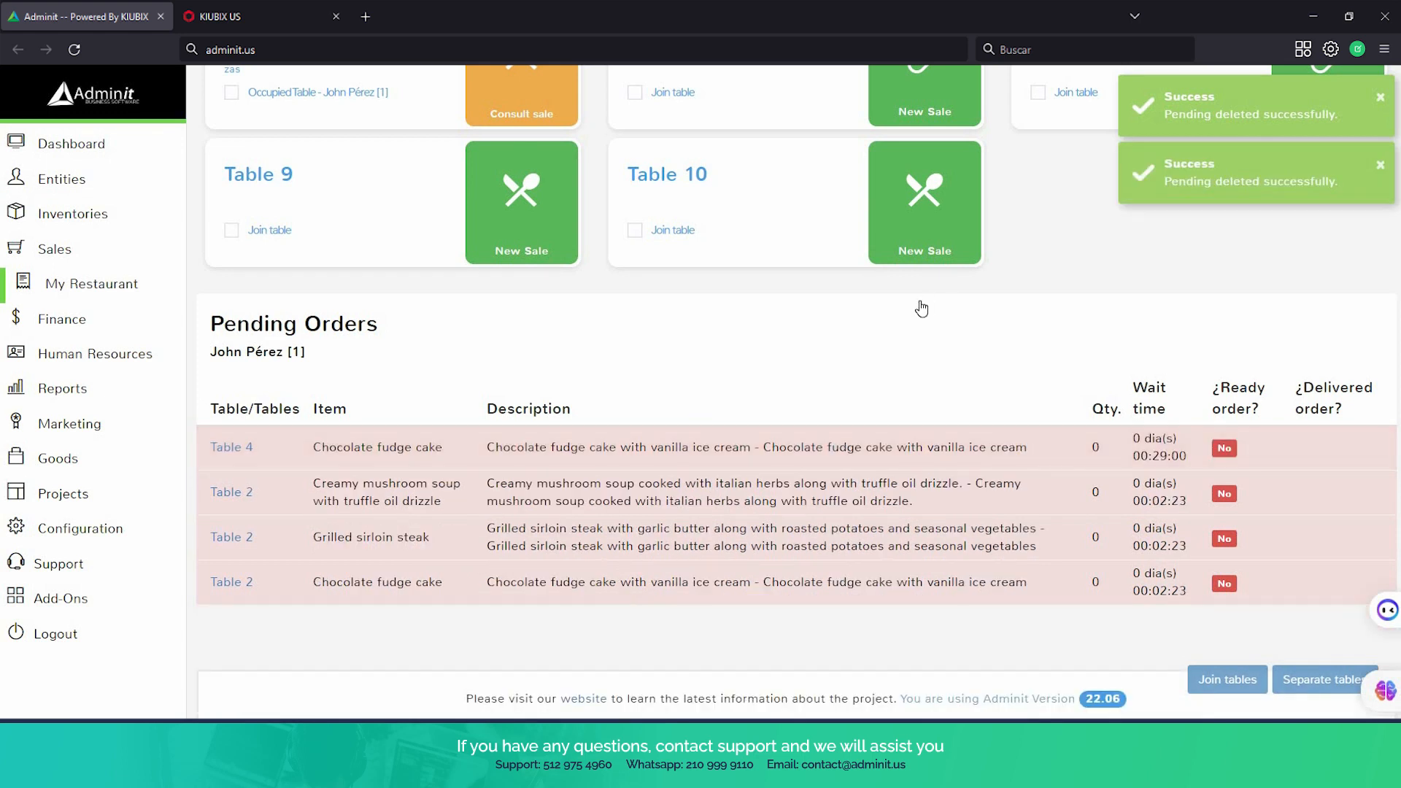
Review the remaining pending orders, then open the Dessert section and mark Table 4's chocolate fudge cake as ready
scroll(1020, 488, "up", 3)
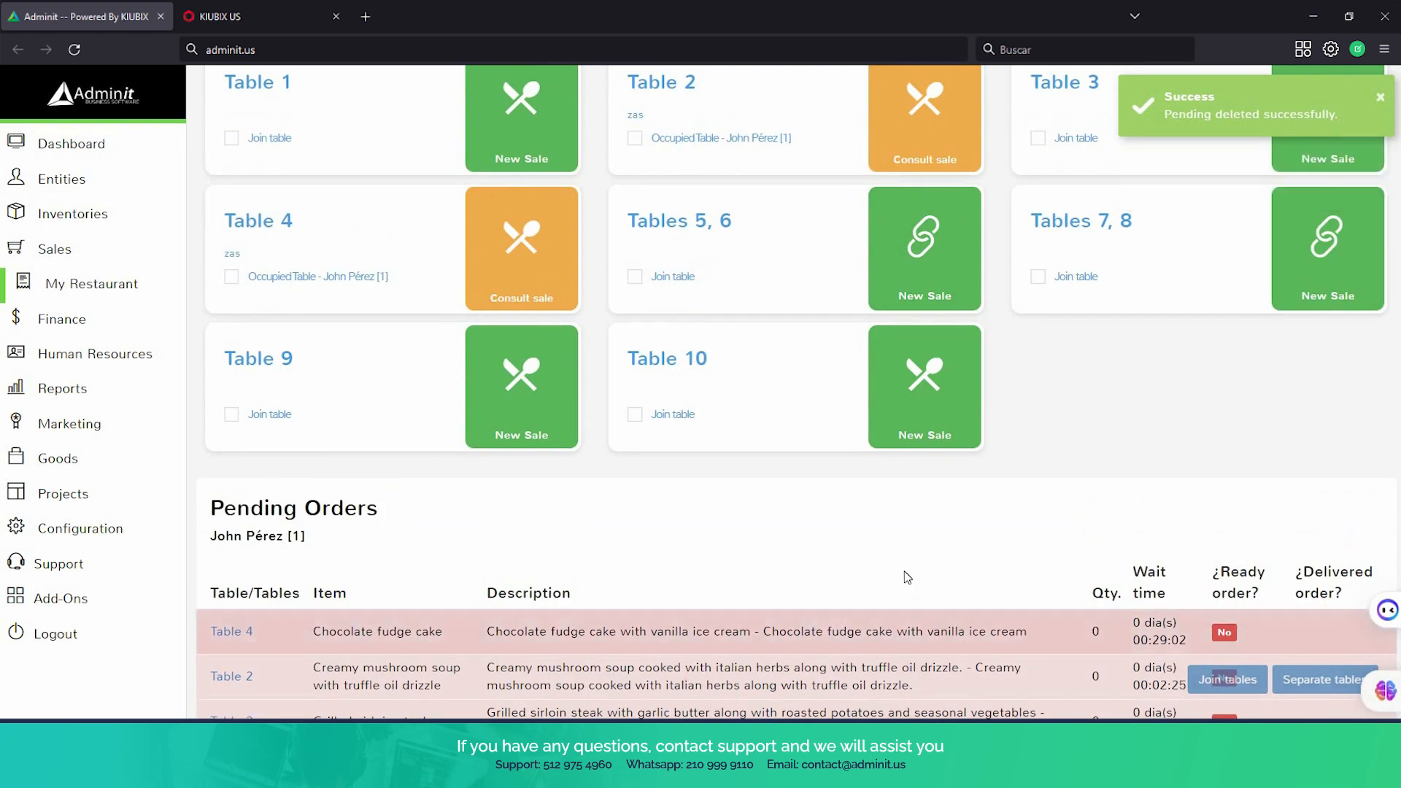
scroll(714, 438, "up", 2)
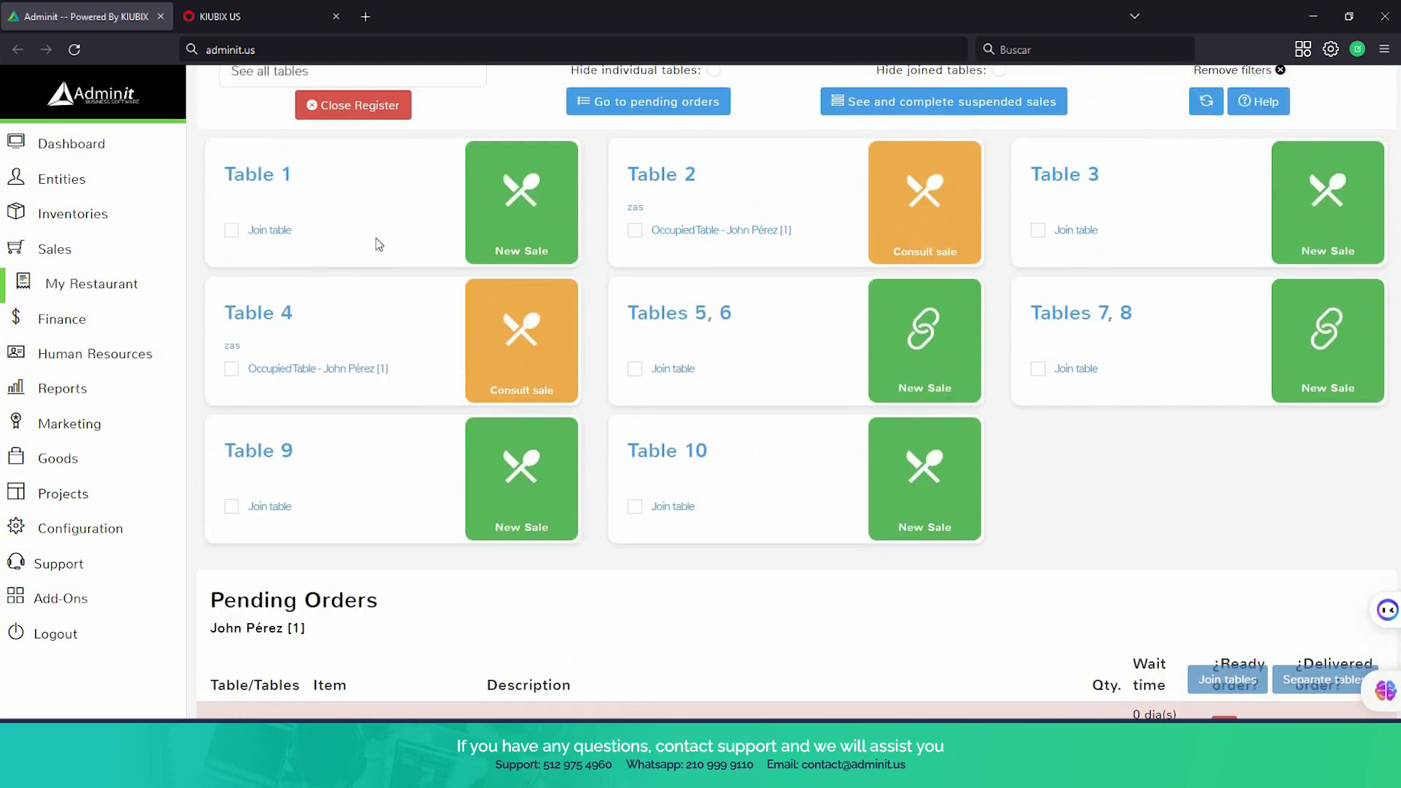
scroll(533, 422, "down", 4)
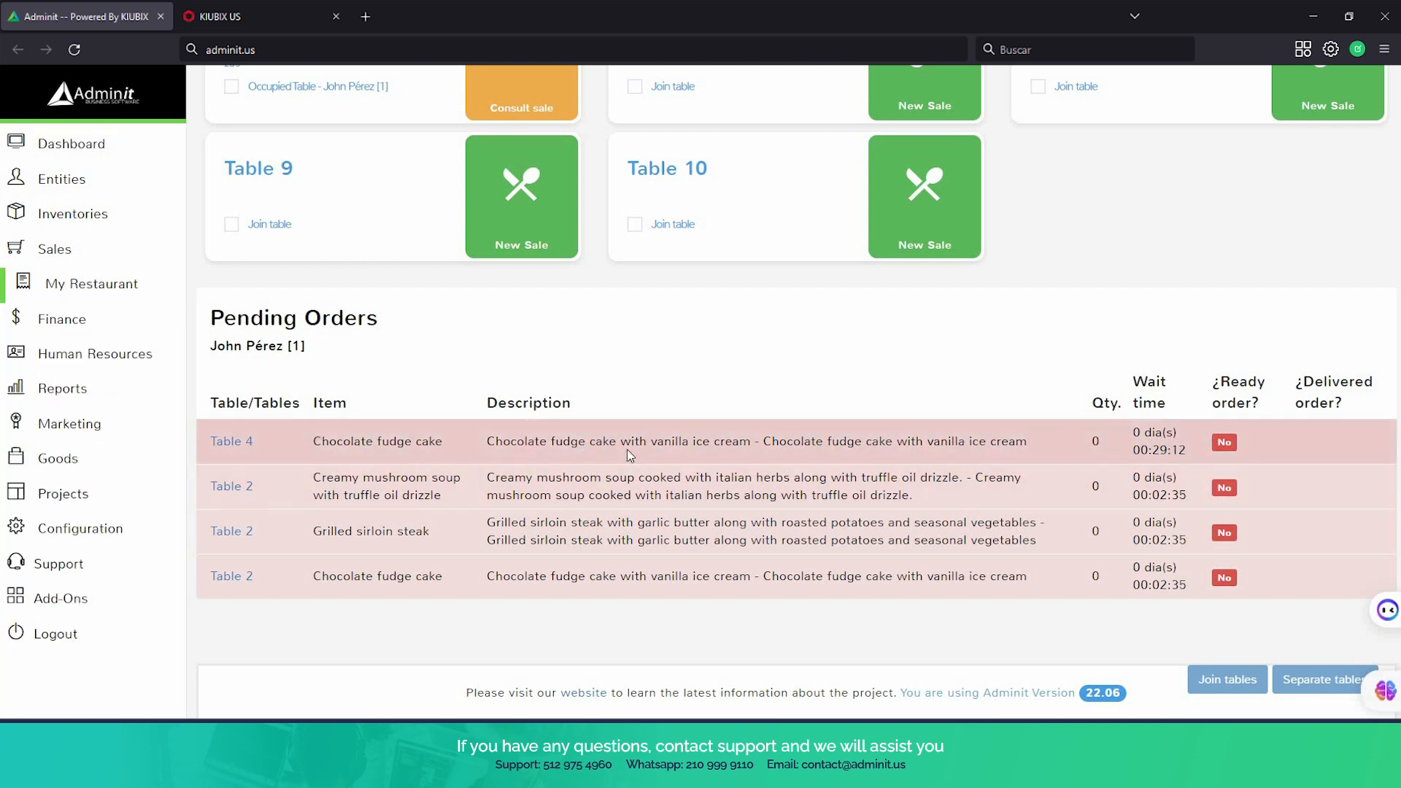
scroll(584, 270, "up", 1)
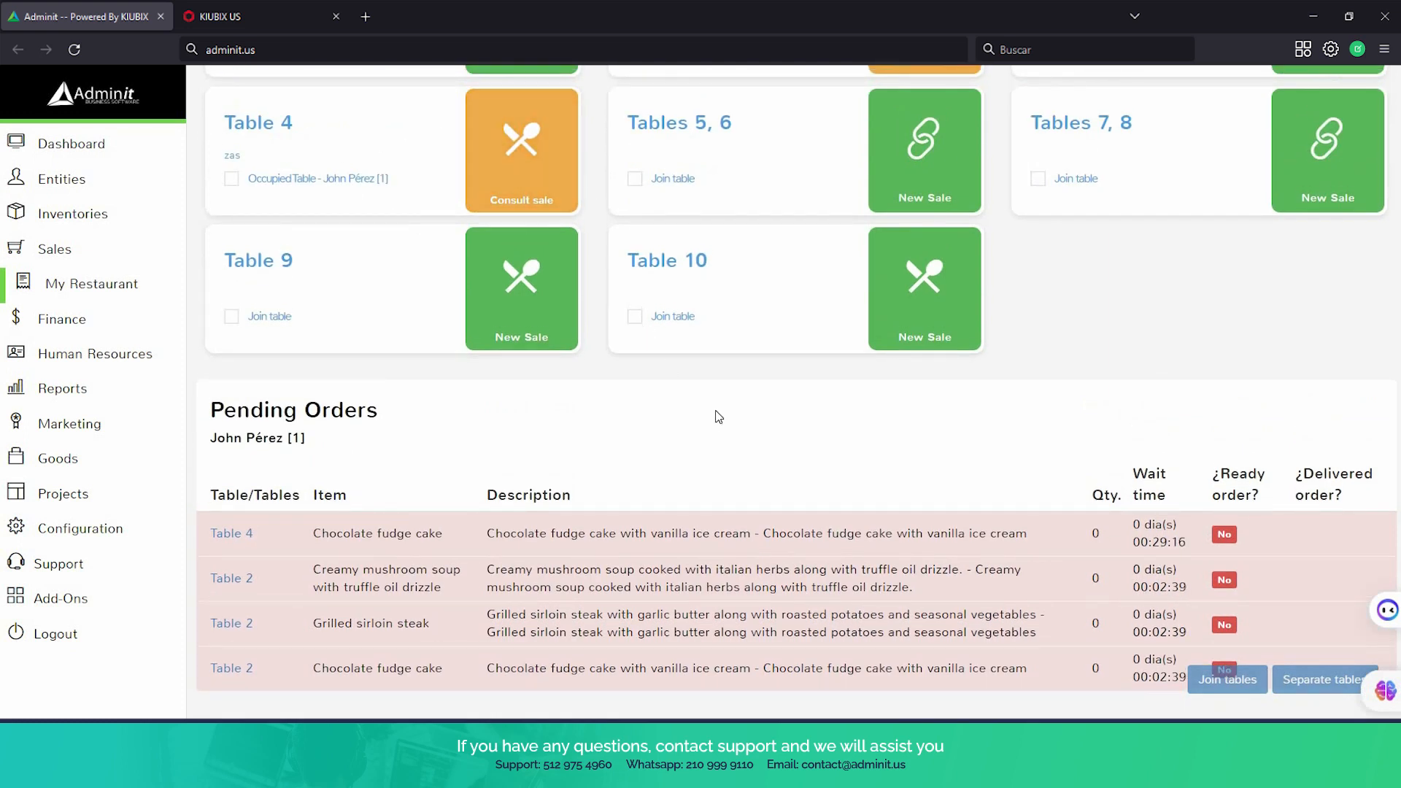
scroll(694, 375, "down", 1)
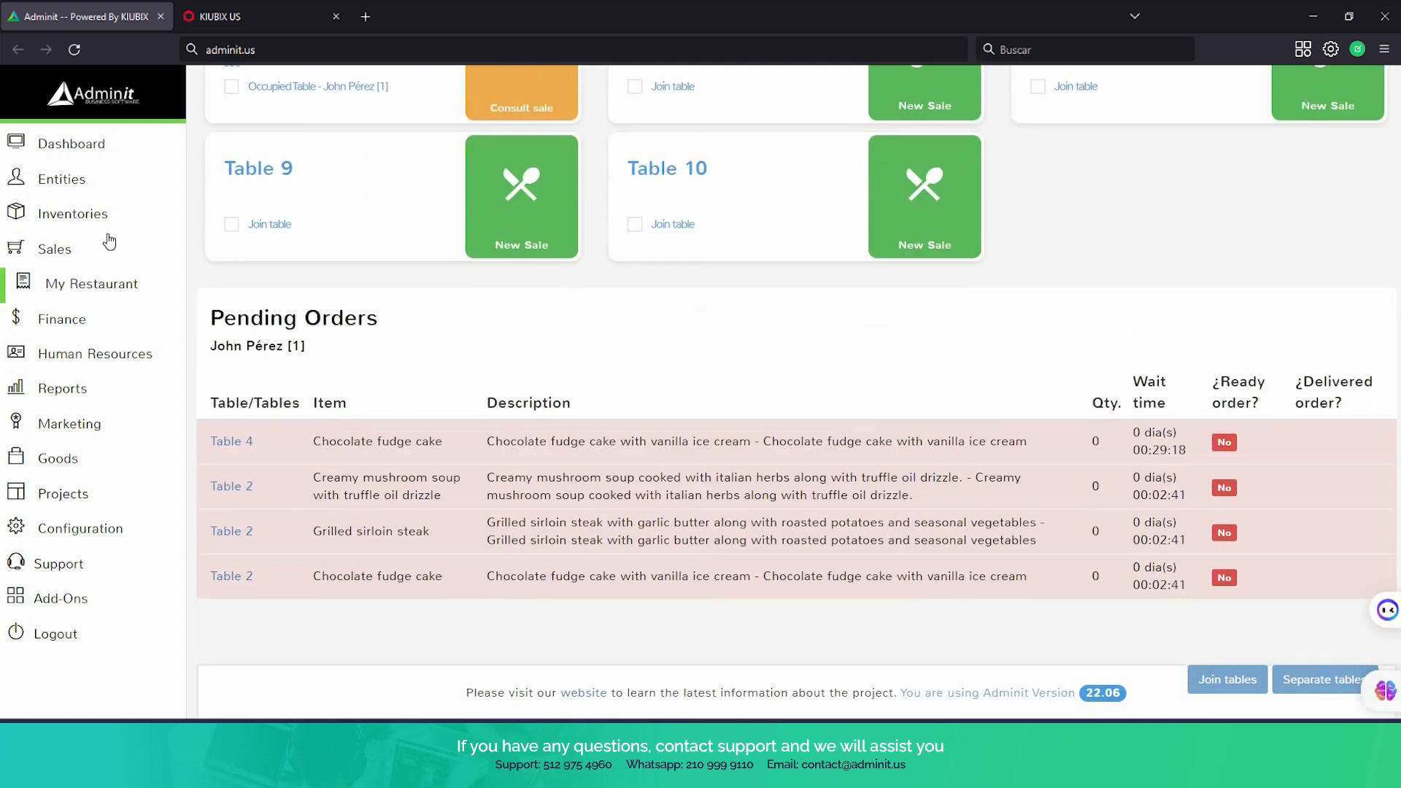
left_click(98, 283)
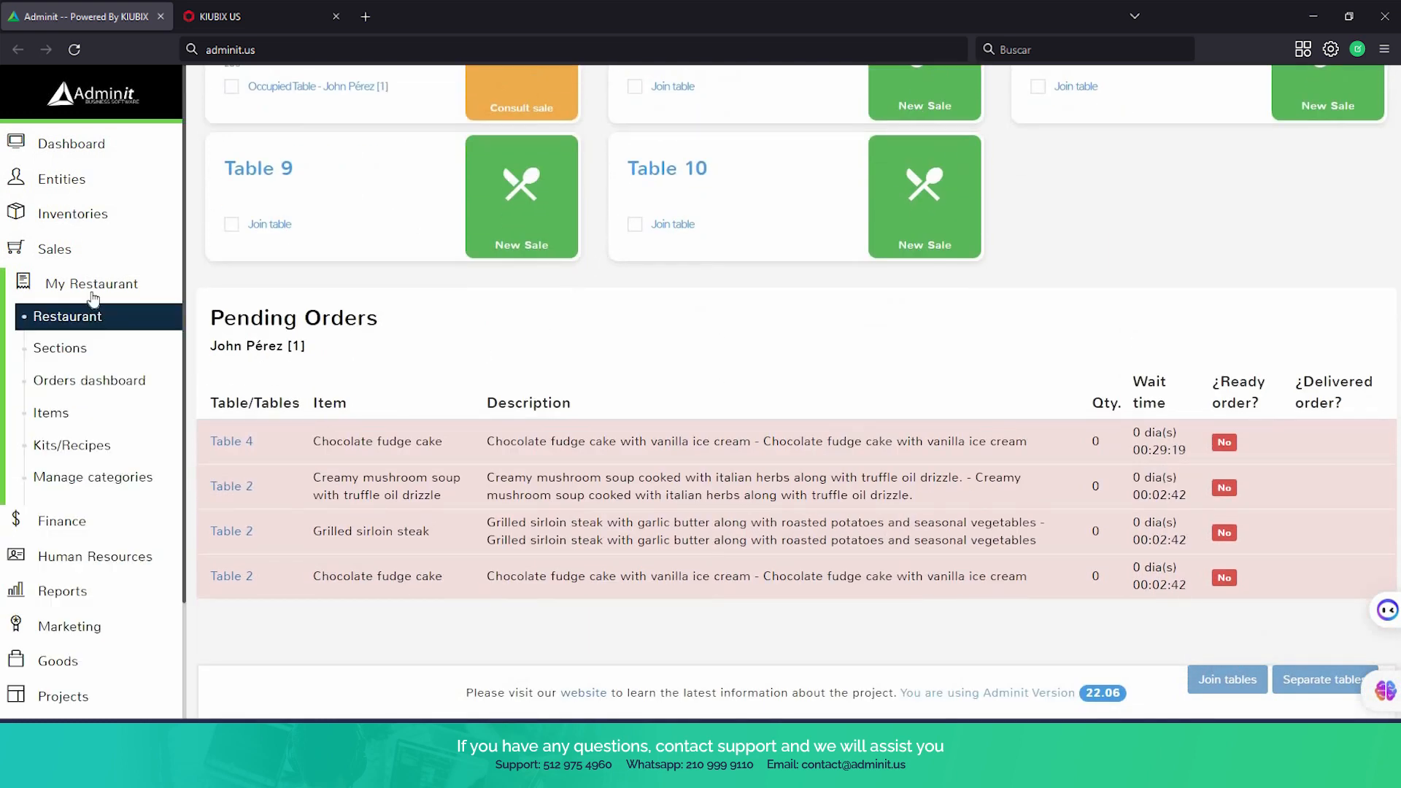
left_click(93, 356)
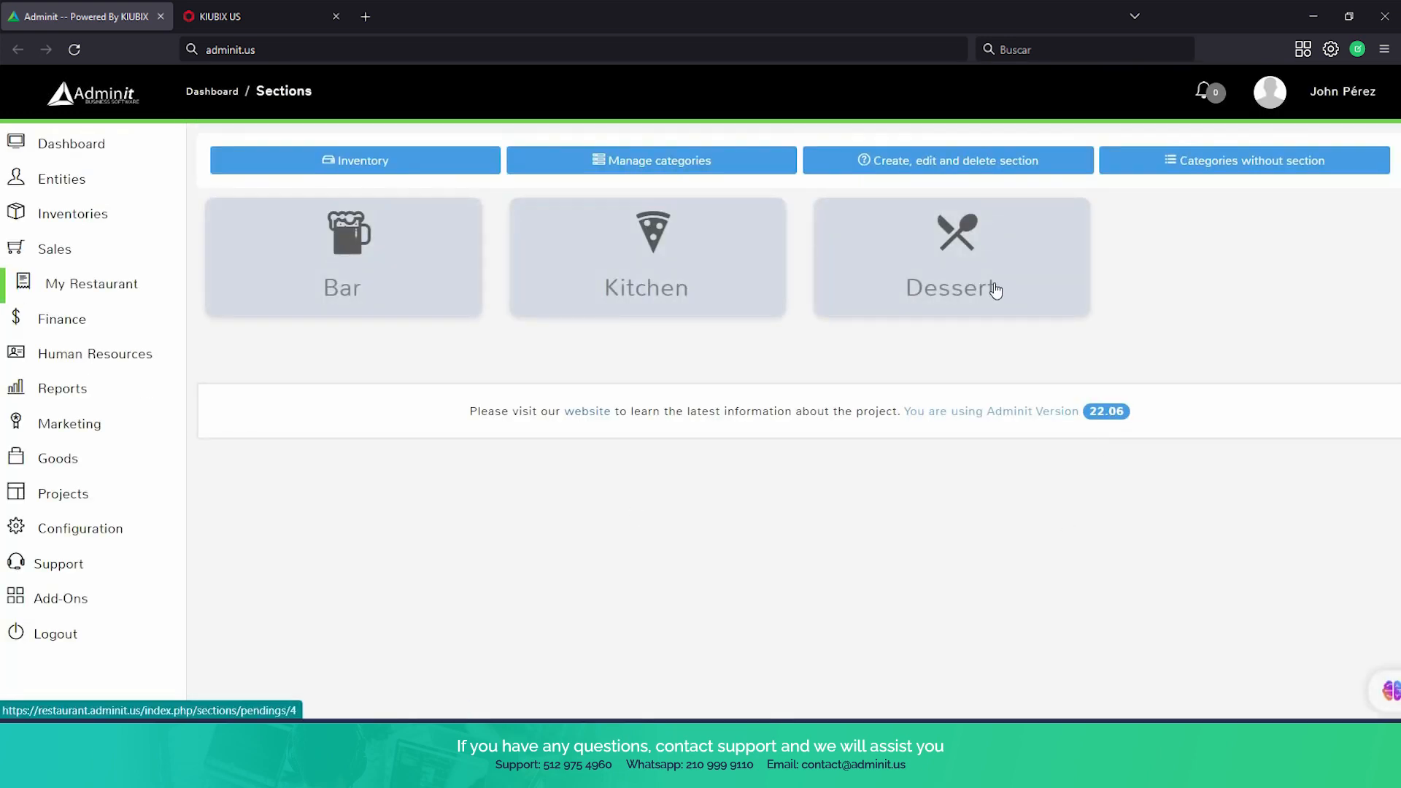
left_click(996, 291)
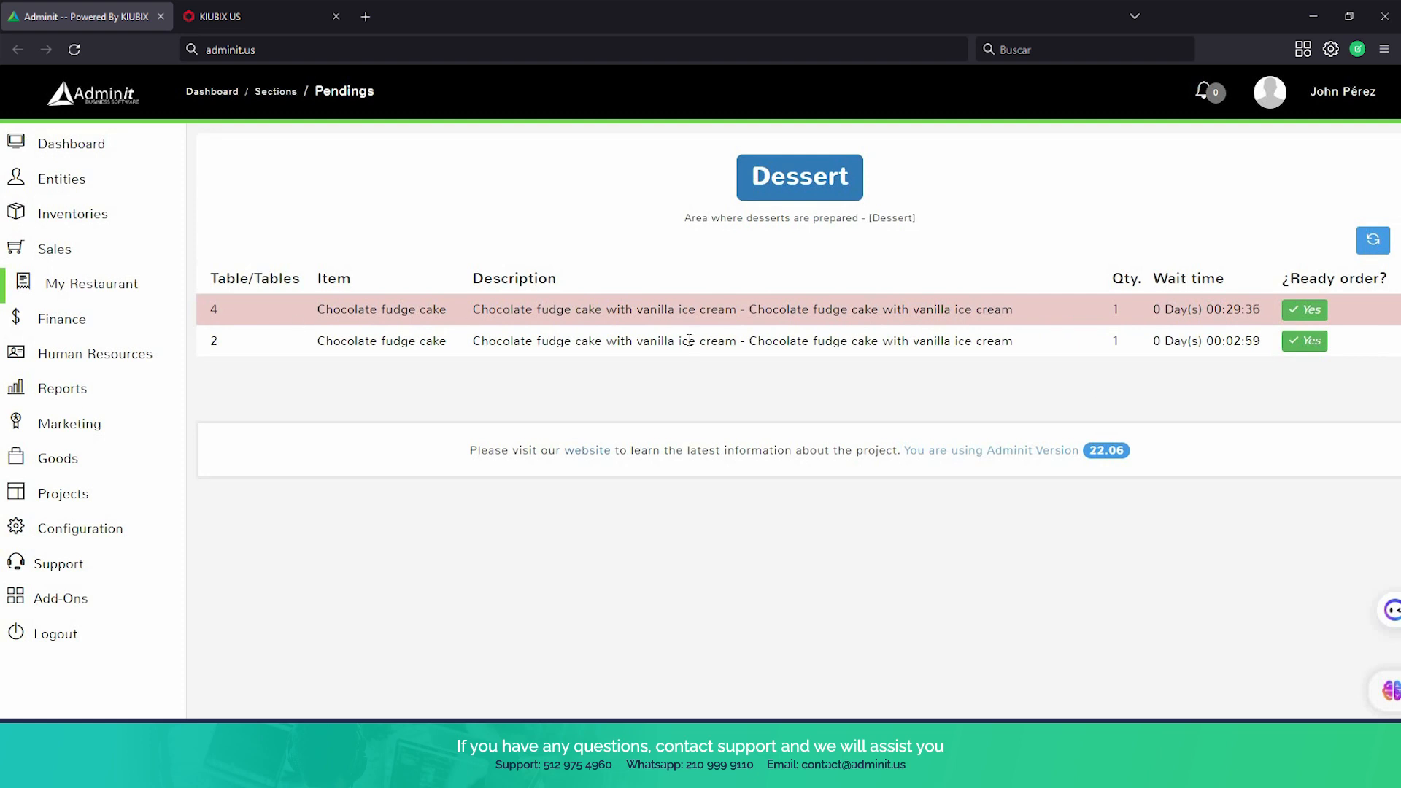
left_click(1305, 310)
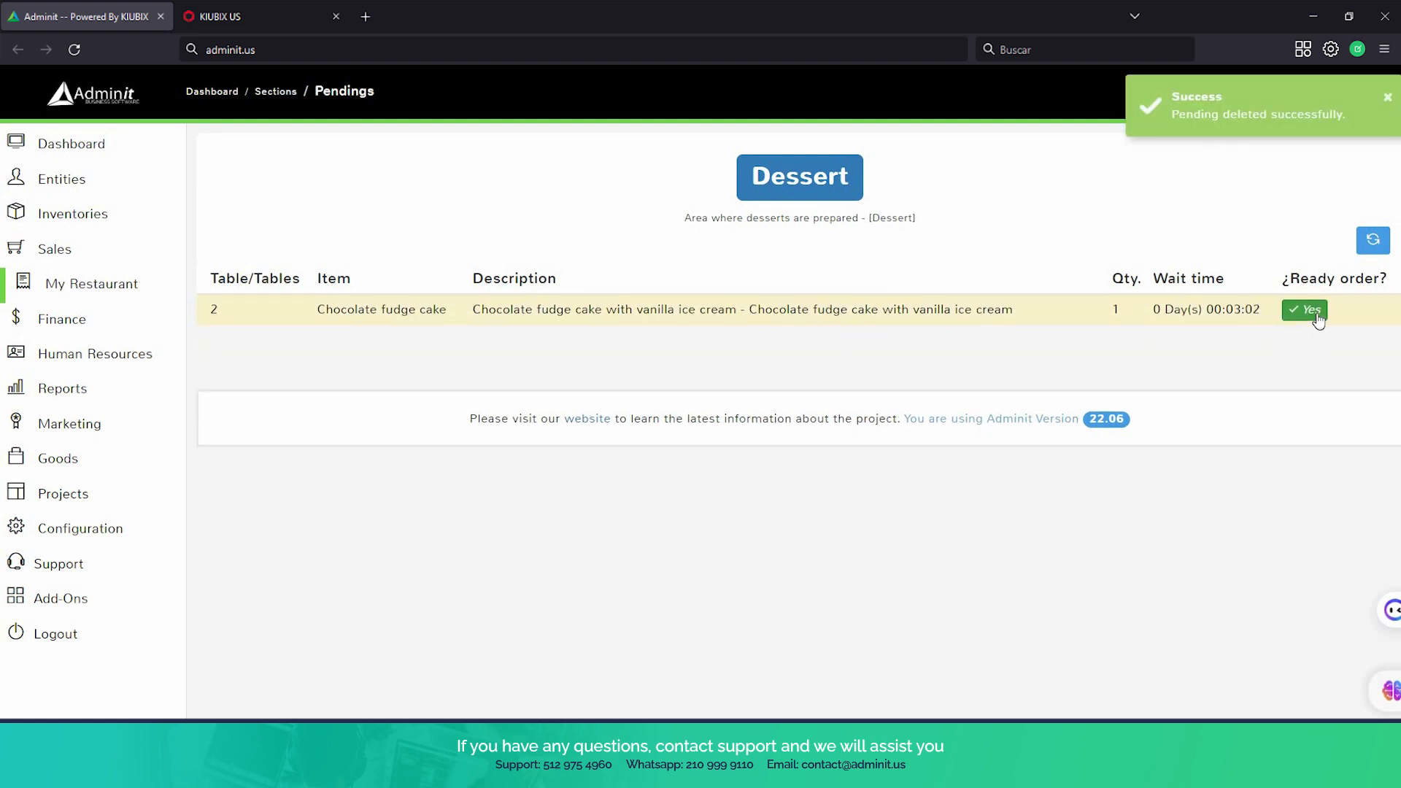
Return to the restaurant's table overview and mark Table 4's chocolate fudge cake as delivered in the pending orders
left_click(62, 287)
left_click(60, 323)
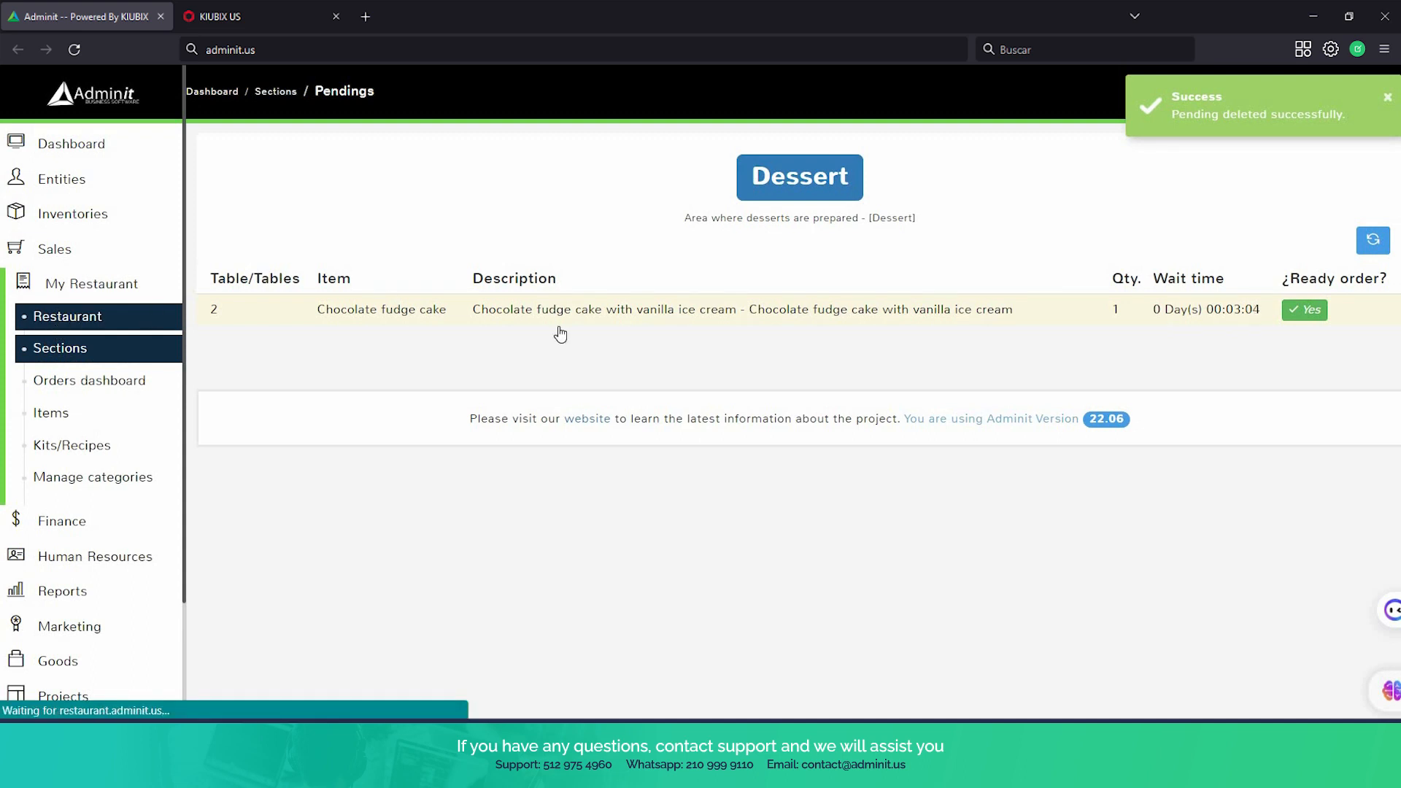
scroll(517, 427, "down", 4)
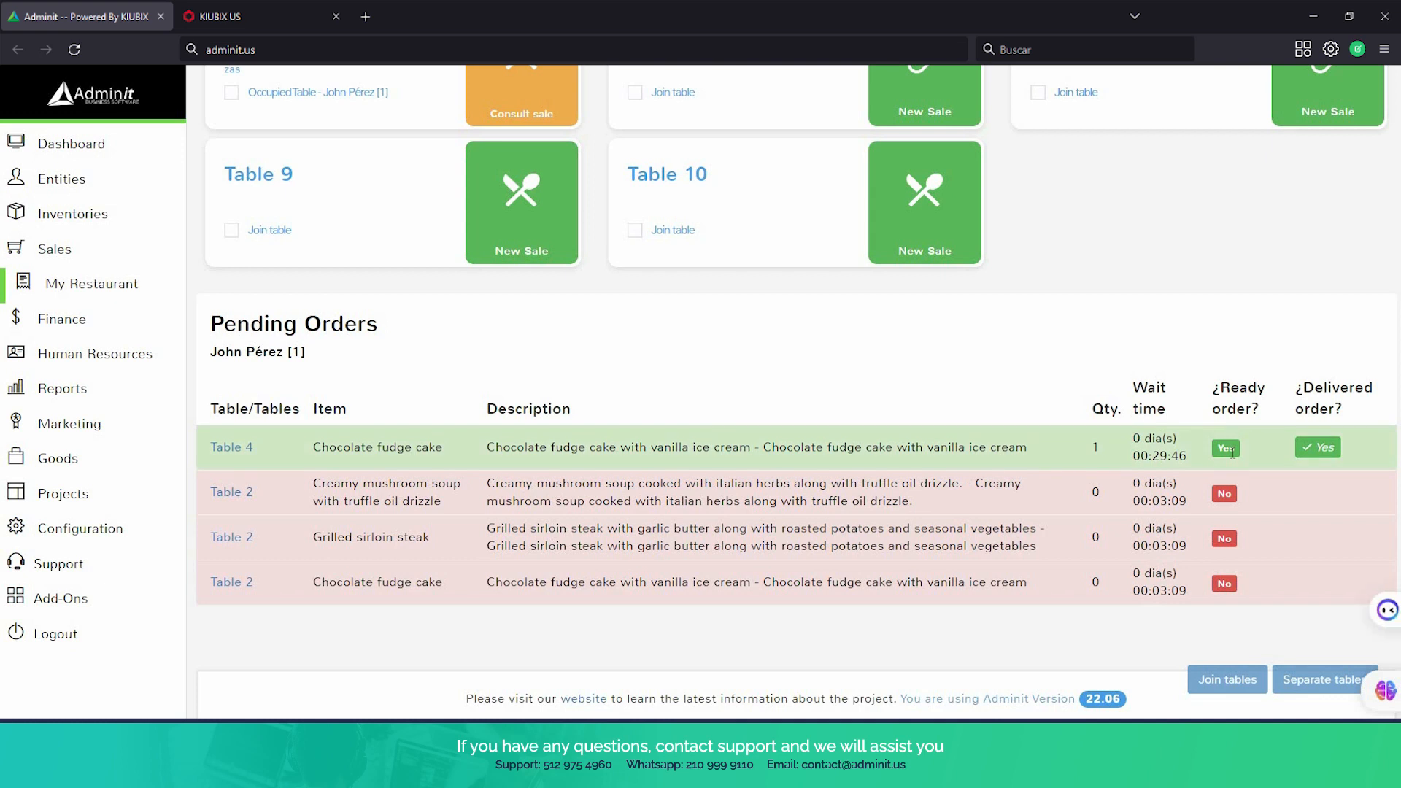
scroll(825, 385, "up", 3)
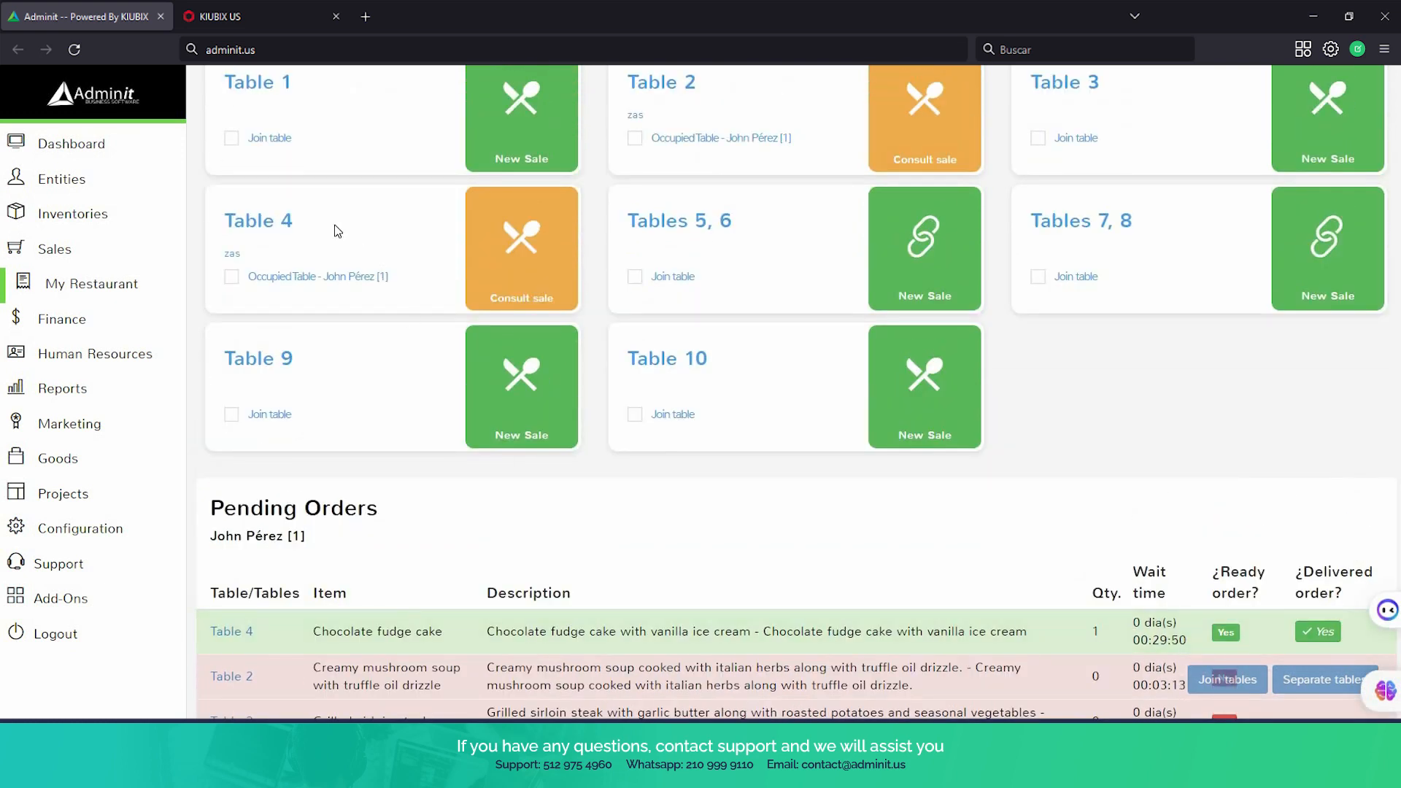
left_click(1322, 637)
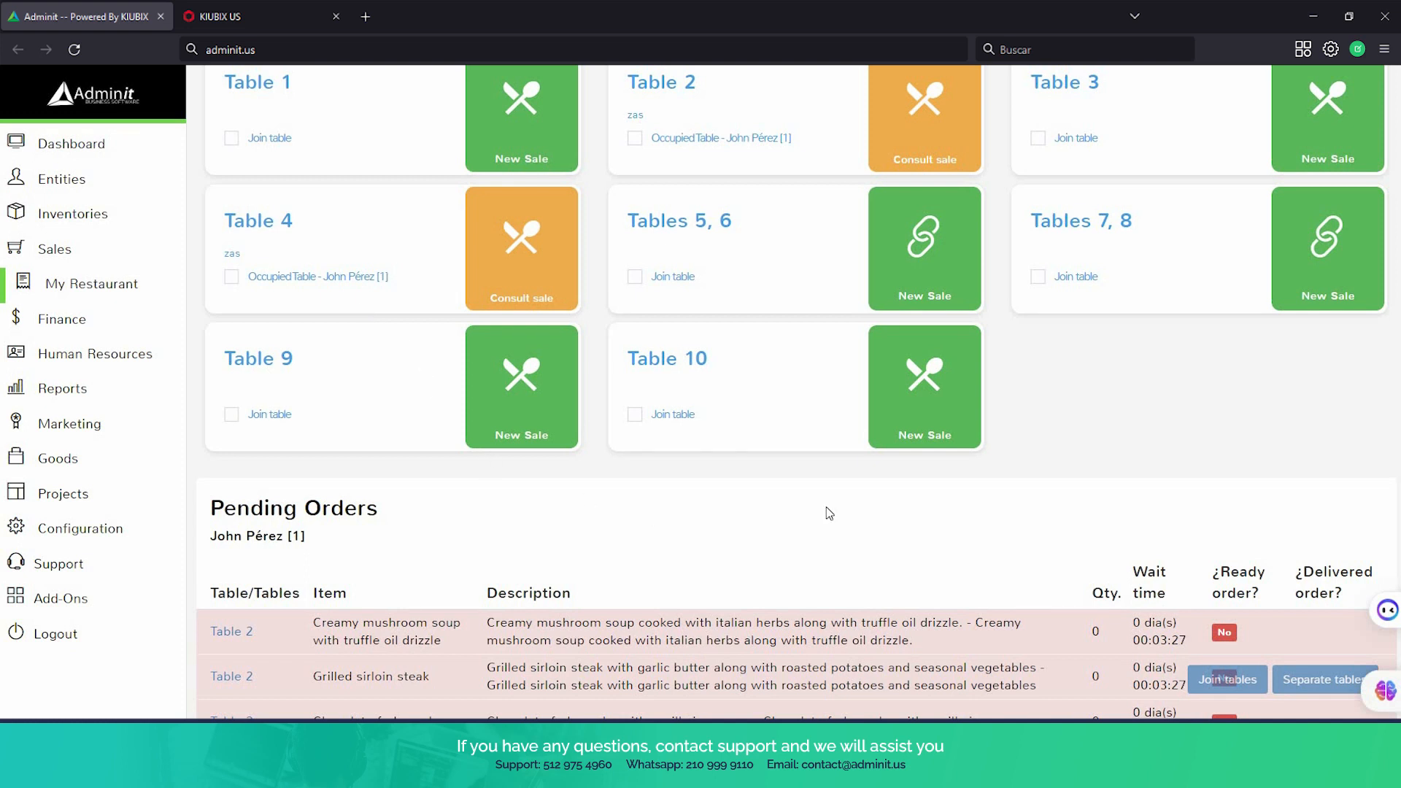
Open Table 4's sale in progress and add a cash payment of 100
scroll(829, 513, "down", 2)
scroll(830, 514, "up", 2)
left_click(515, 266)
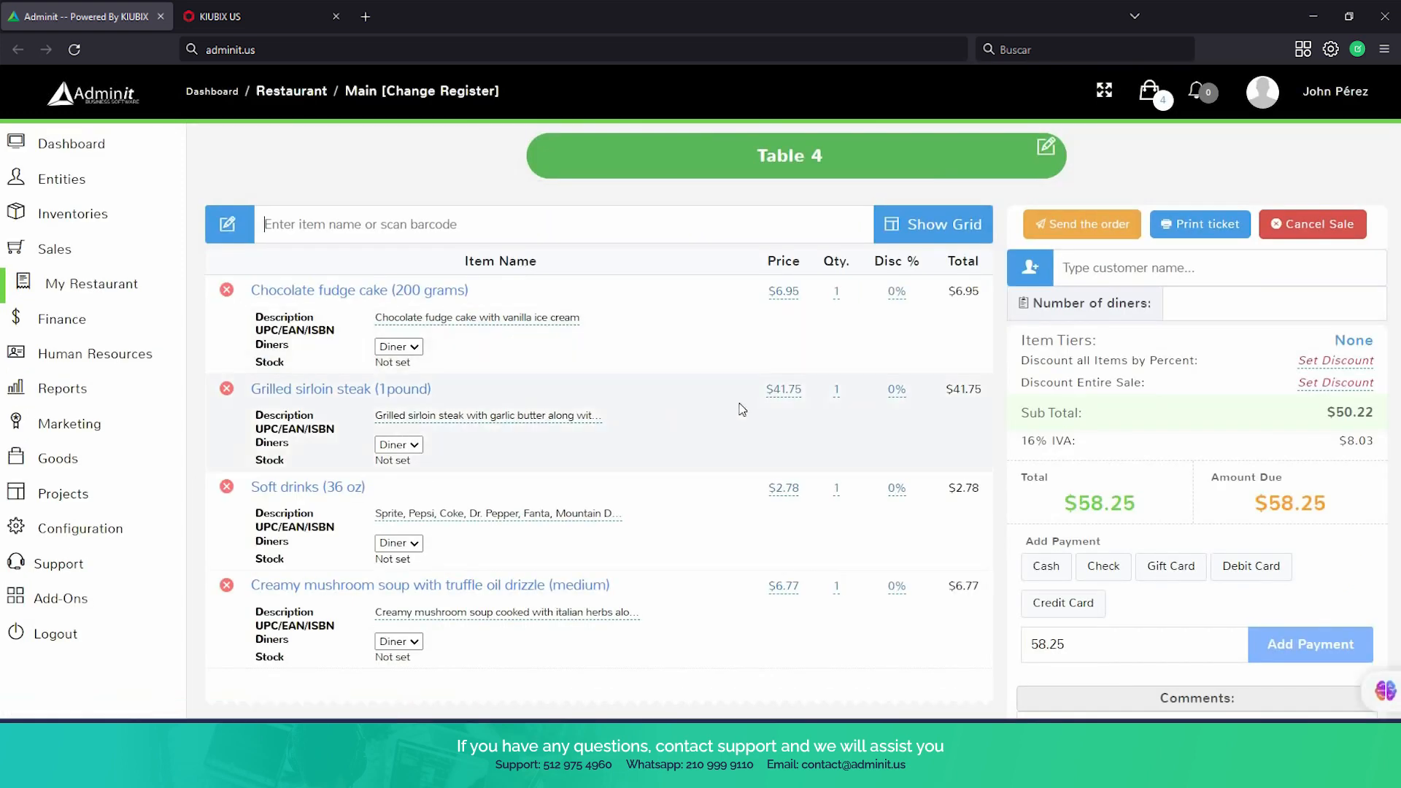
scroll(742, 409, "down", 1)
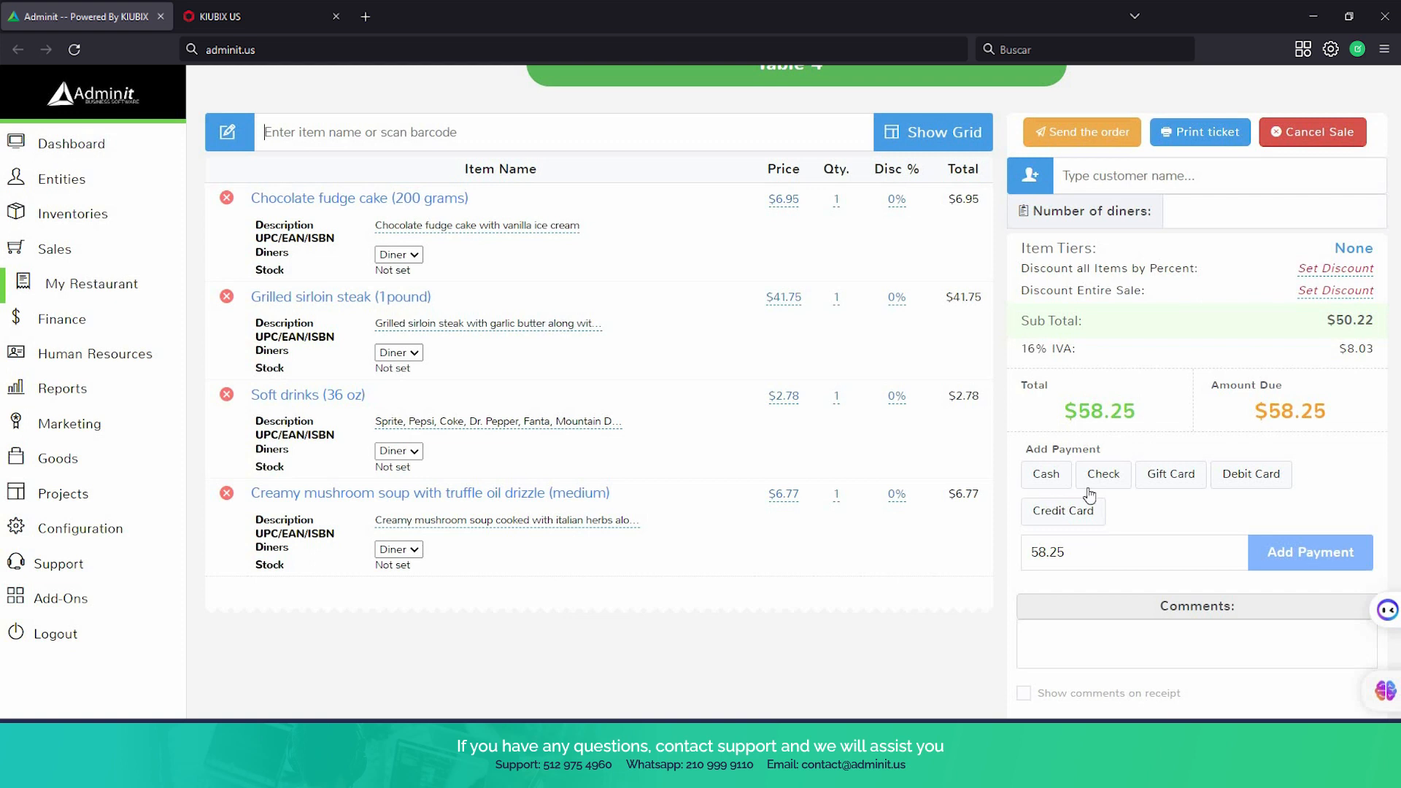
left_click(1046, 474)
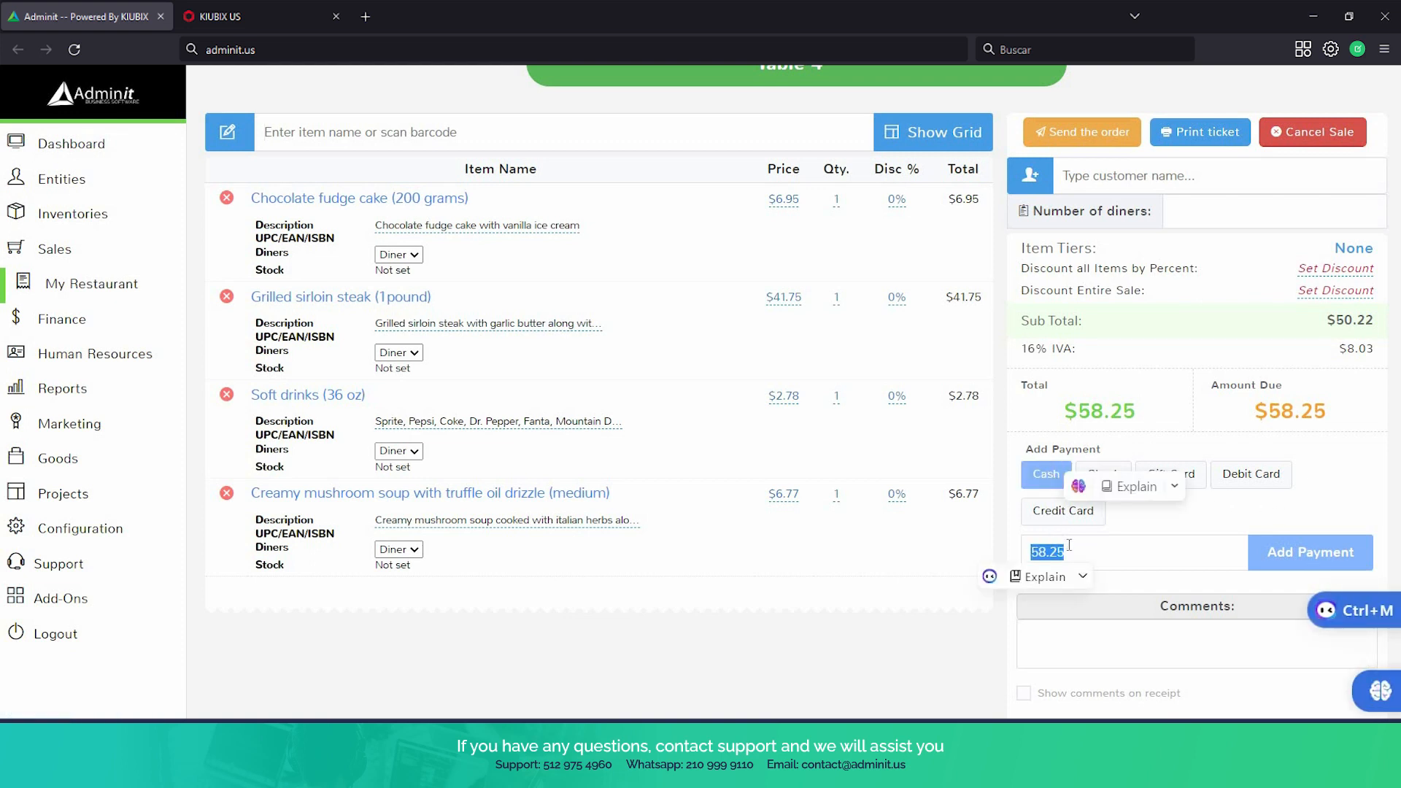
type("100")
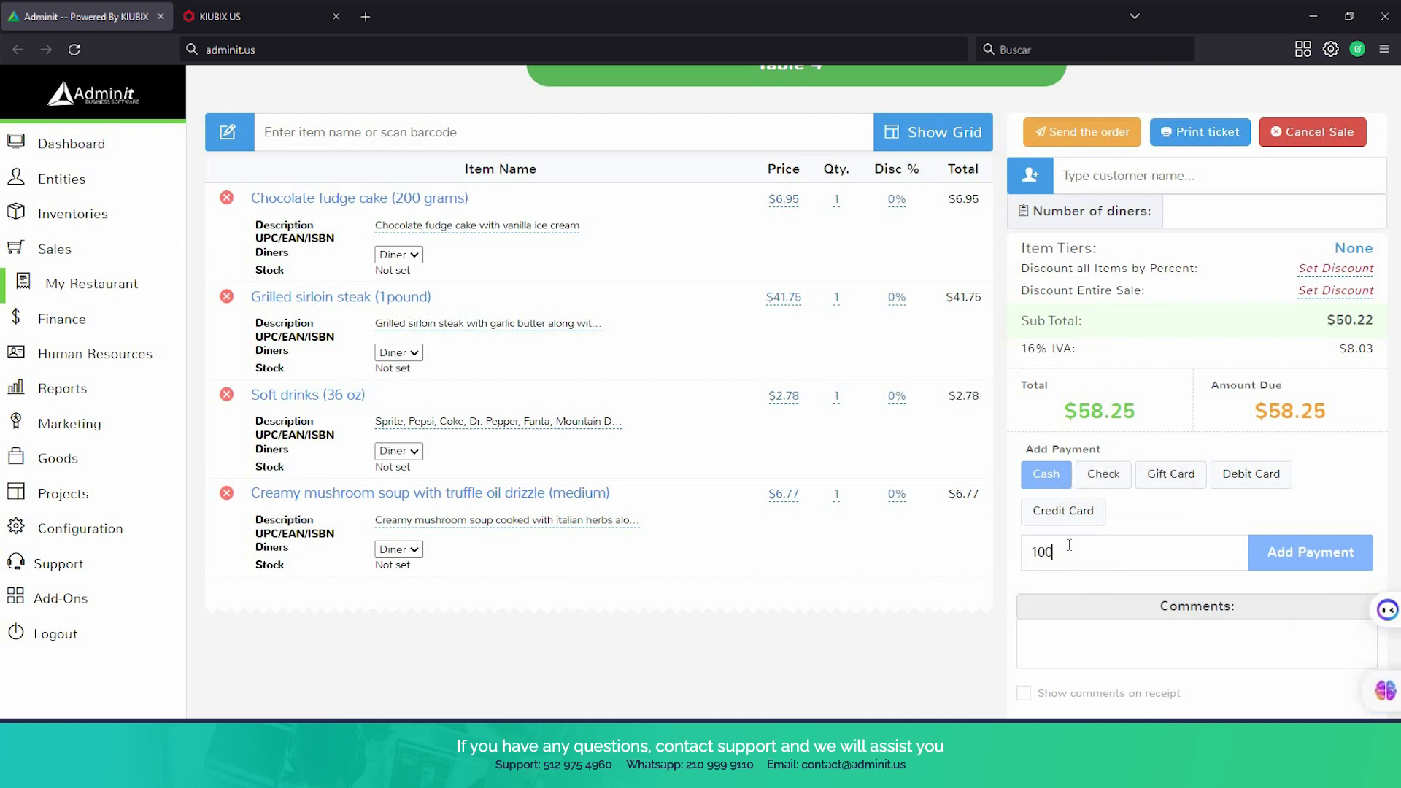
left_click(1296, 552)
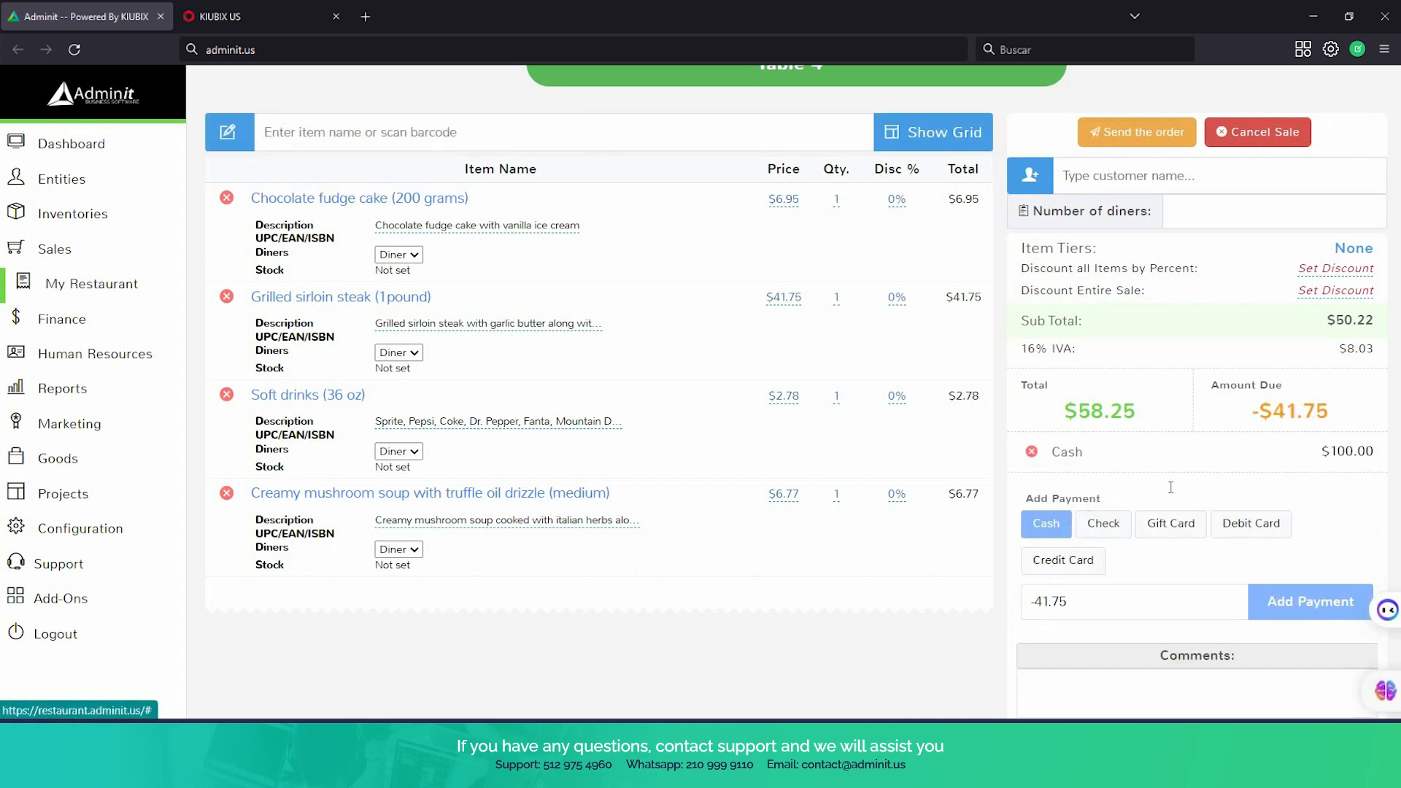
Check the payment details, complete Table 4's sale with confirmation and dismiss the receipt's print dialog
scroll(1050, 409, "down", 3)
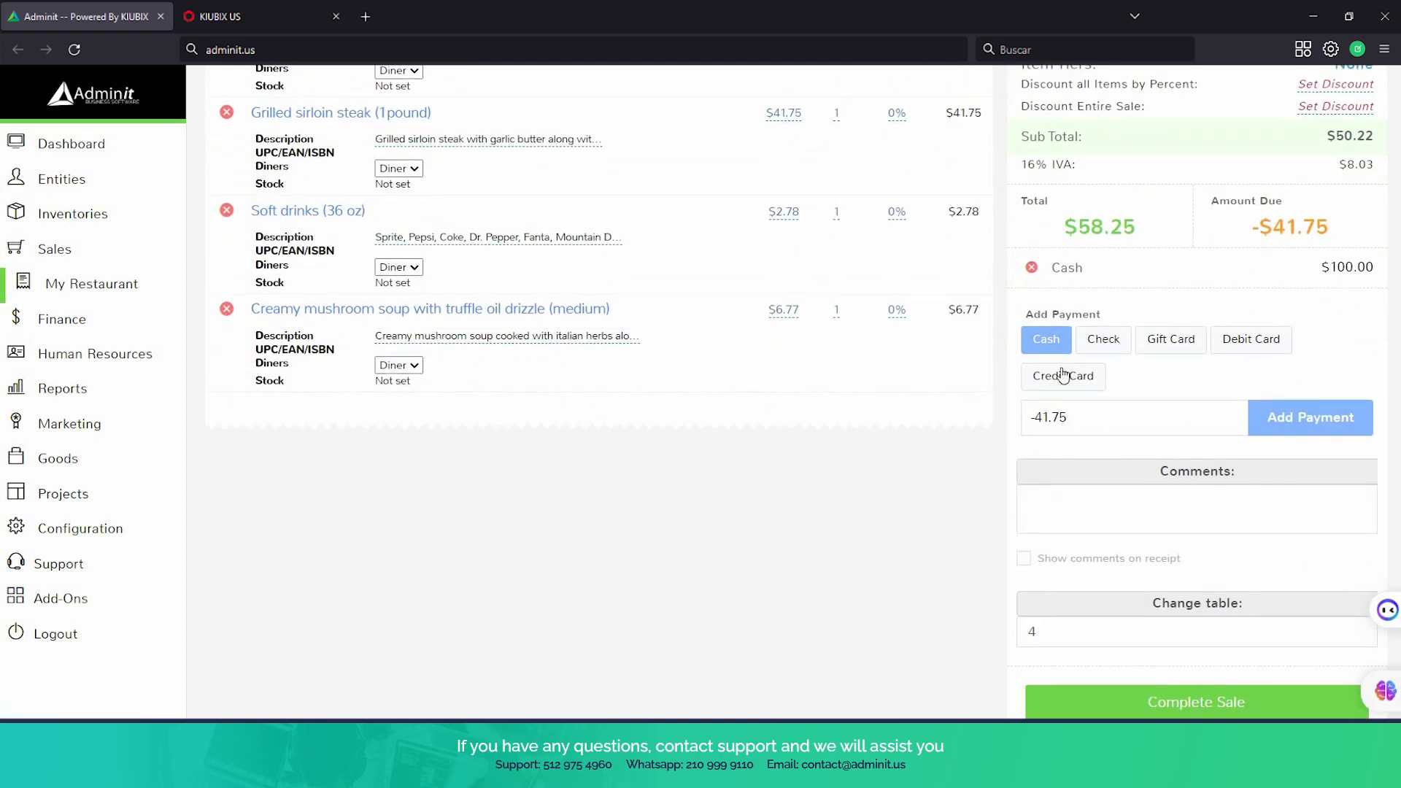
scroll(1024, 498, "up", 3)
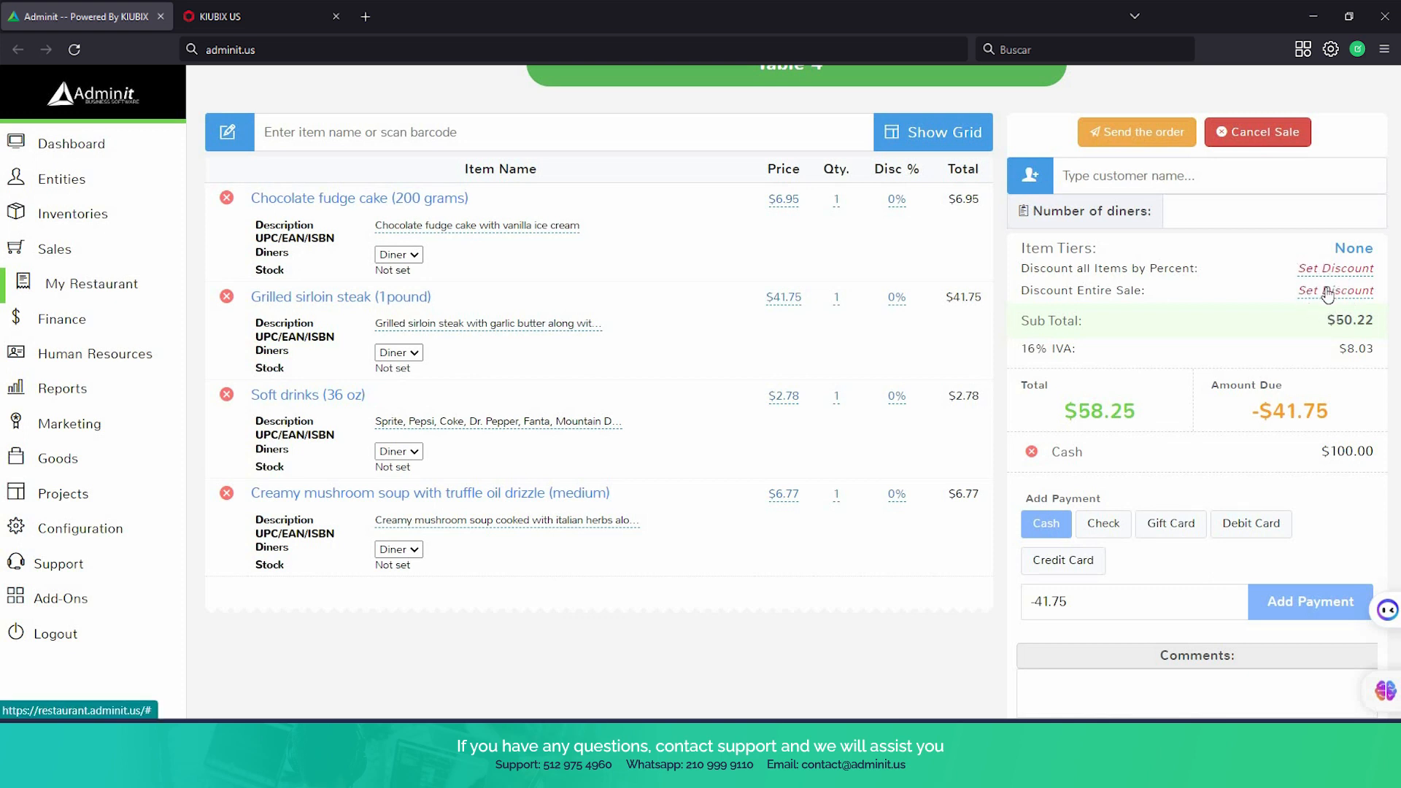
scroll(1205, 510, "down", 3)
scroll(1204, 512, "down", 3)
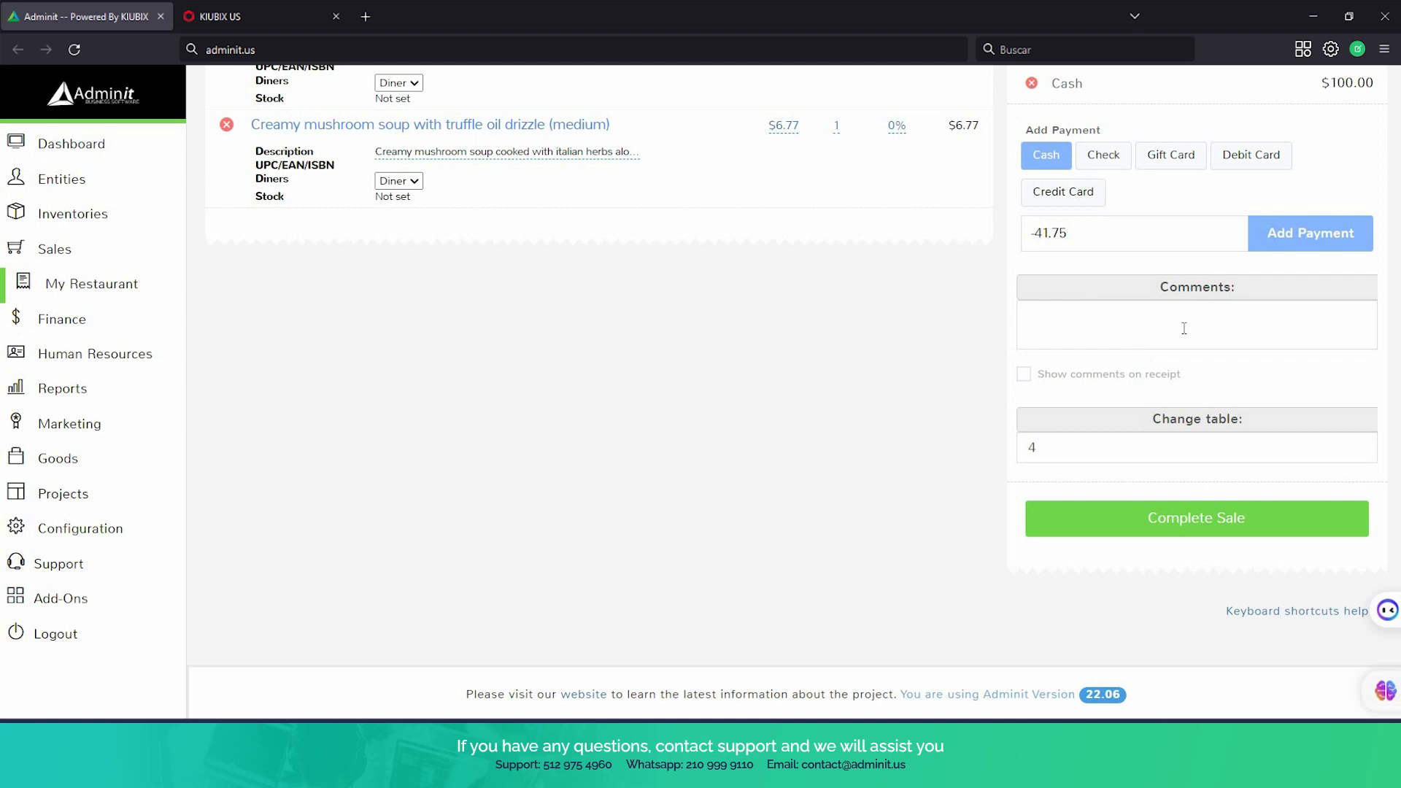
left_click(1148, 527)
left_click(992, 418)
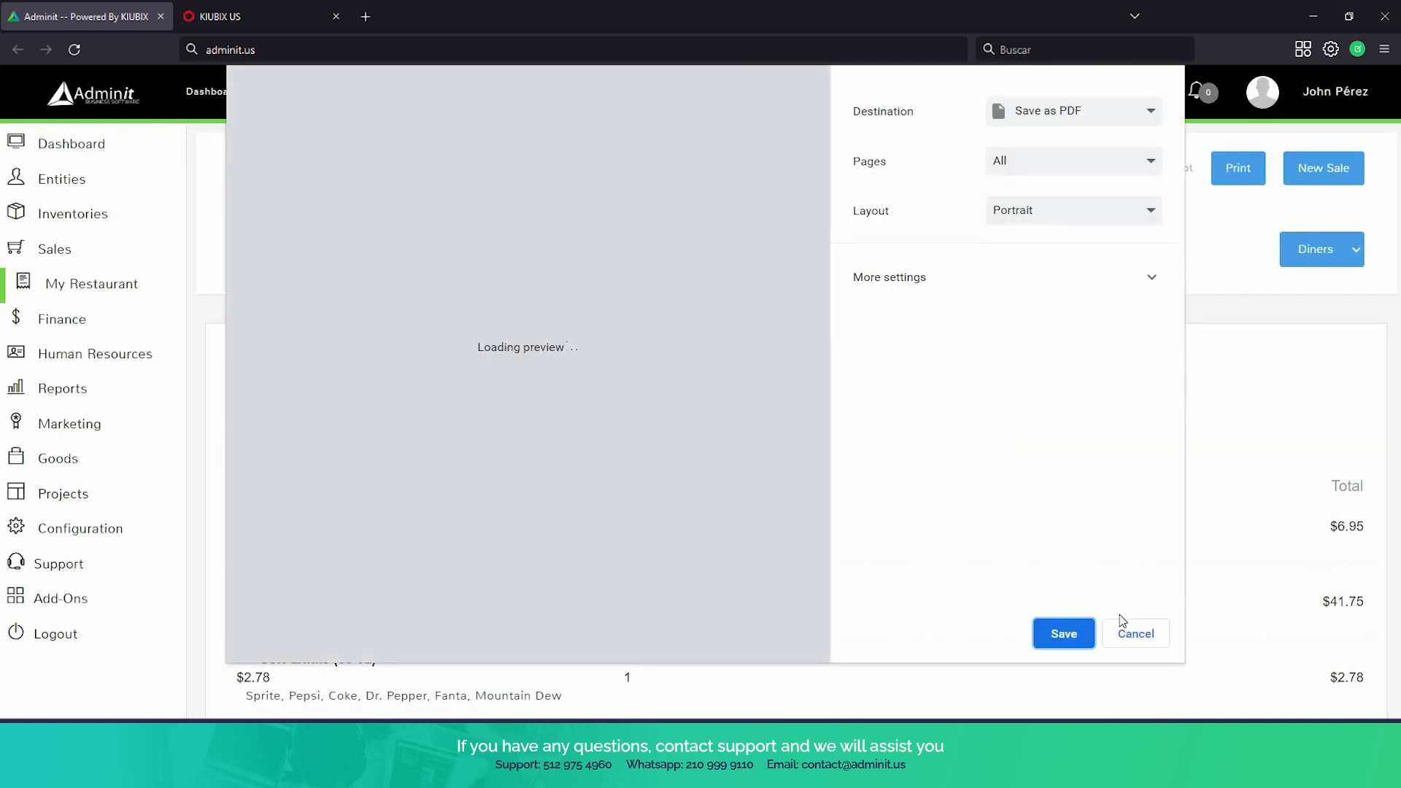
left_click(1135, 633)
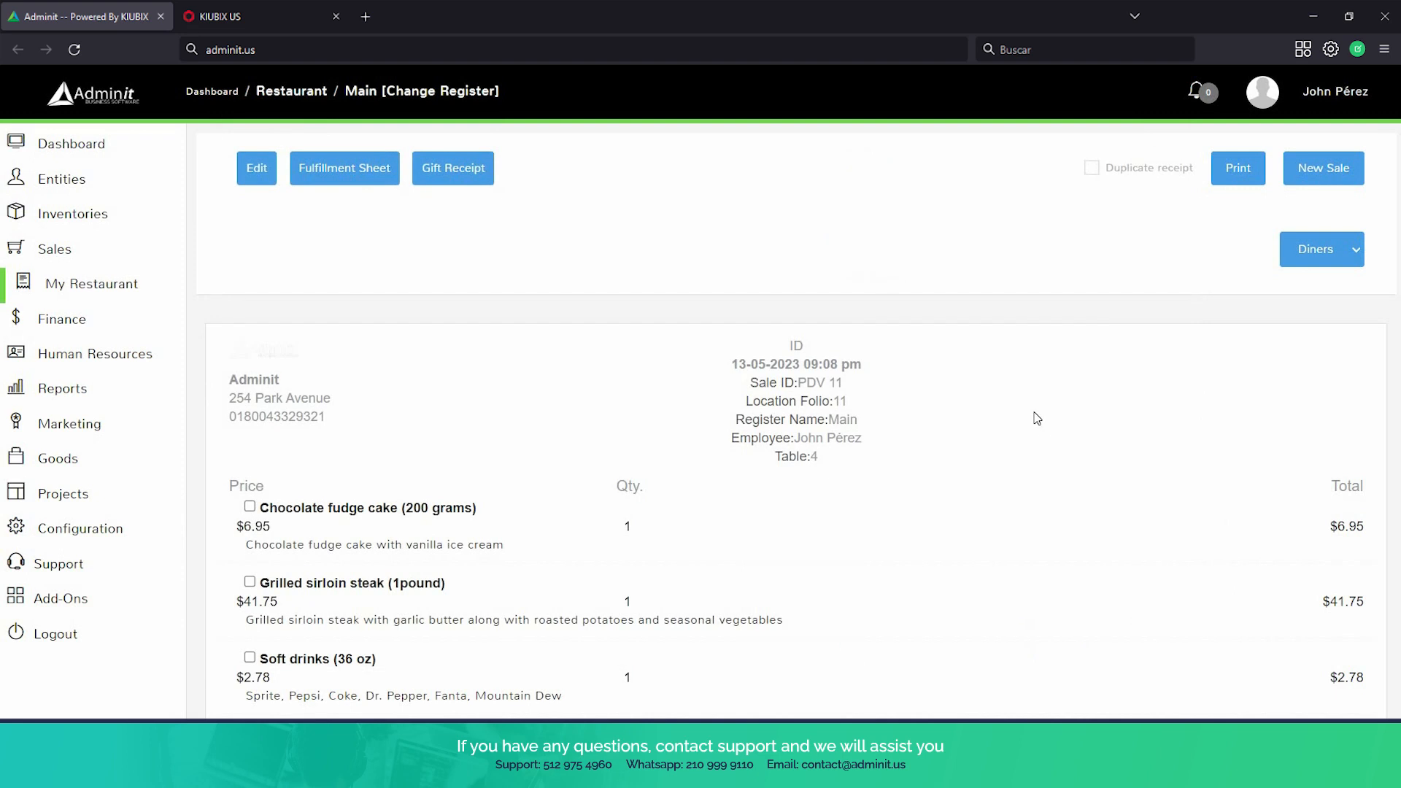
Look over Table 4's receipt, then return to the restaurant's table overview and review the table statuses and remaining pending orders
scroll(1037, 418, "down", 5)
scroll(550, 284, "up", 3)
left_click(110, 288)
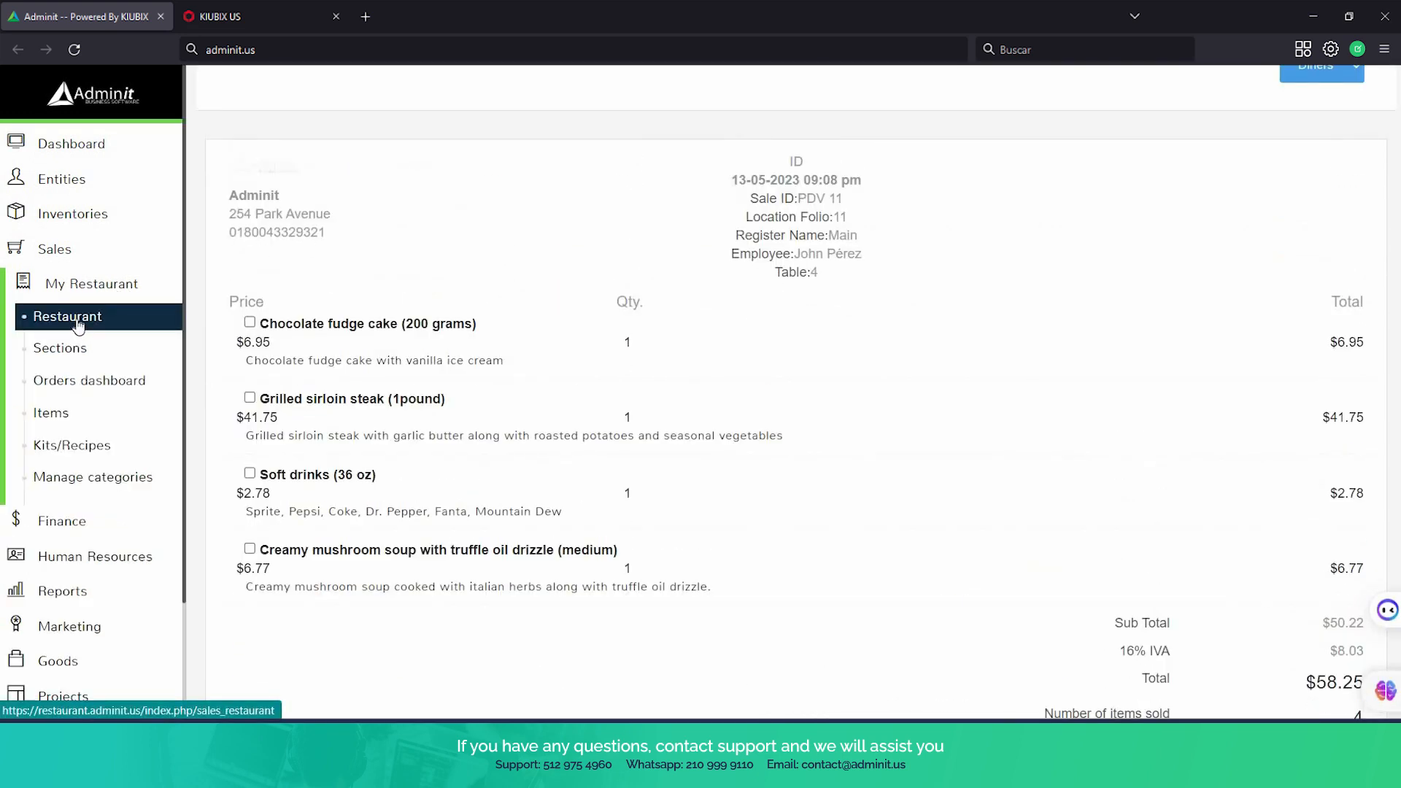
left_click(79, 321)
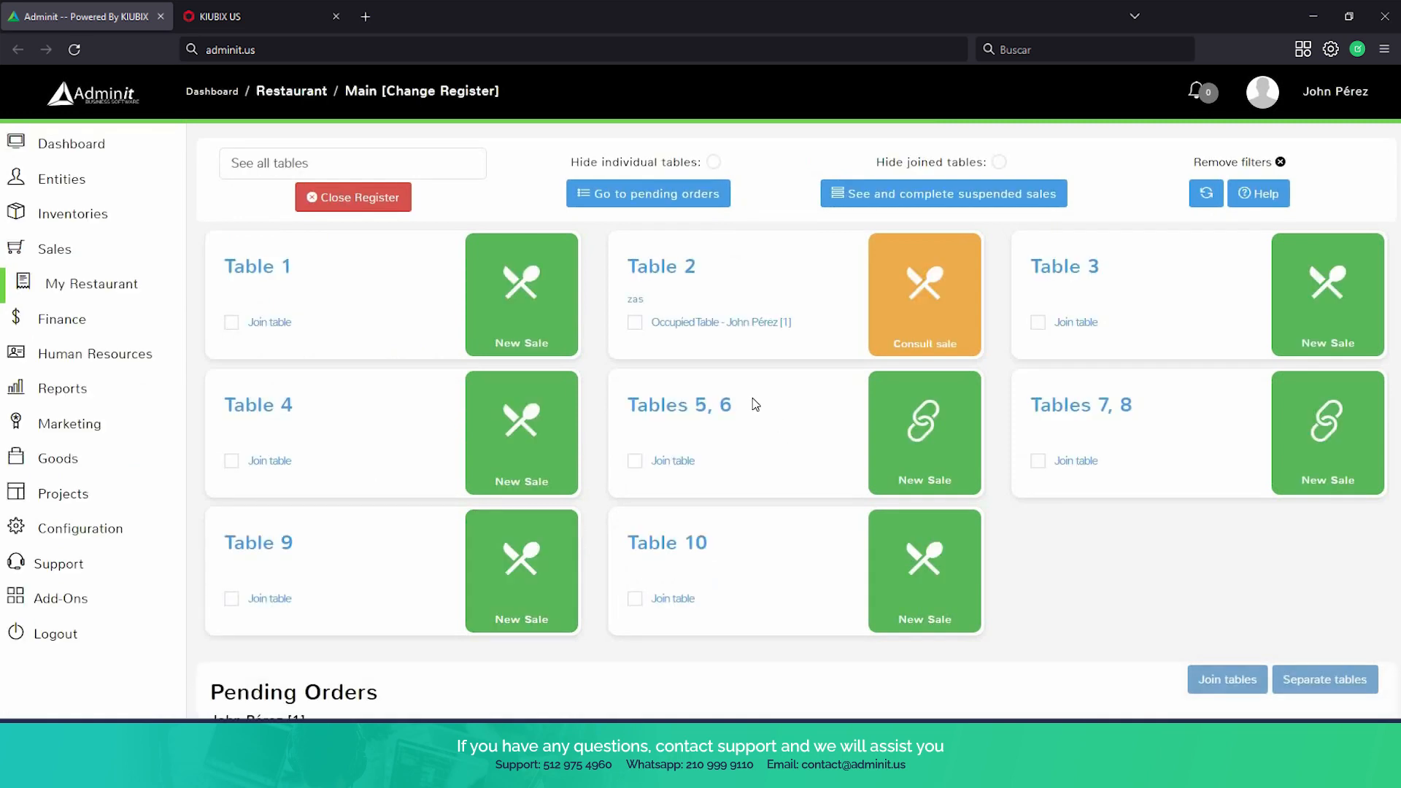
scroll(438, 351, "down", 2)
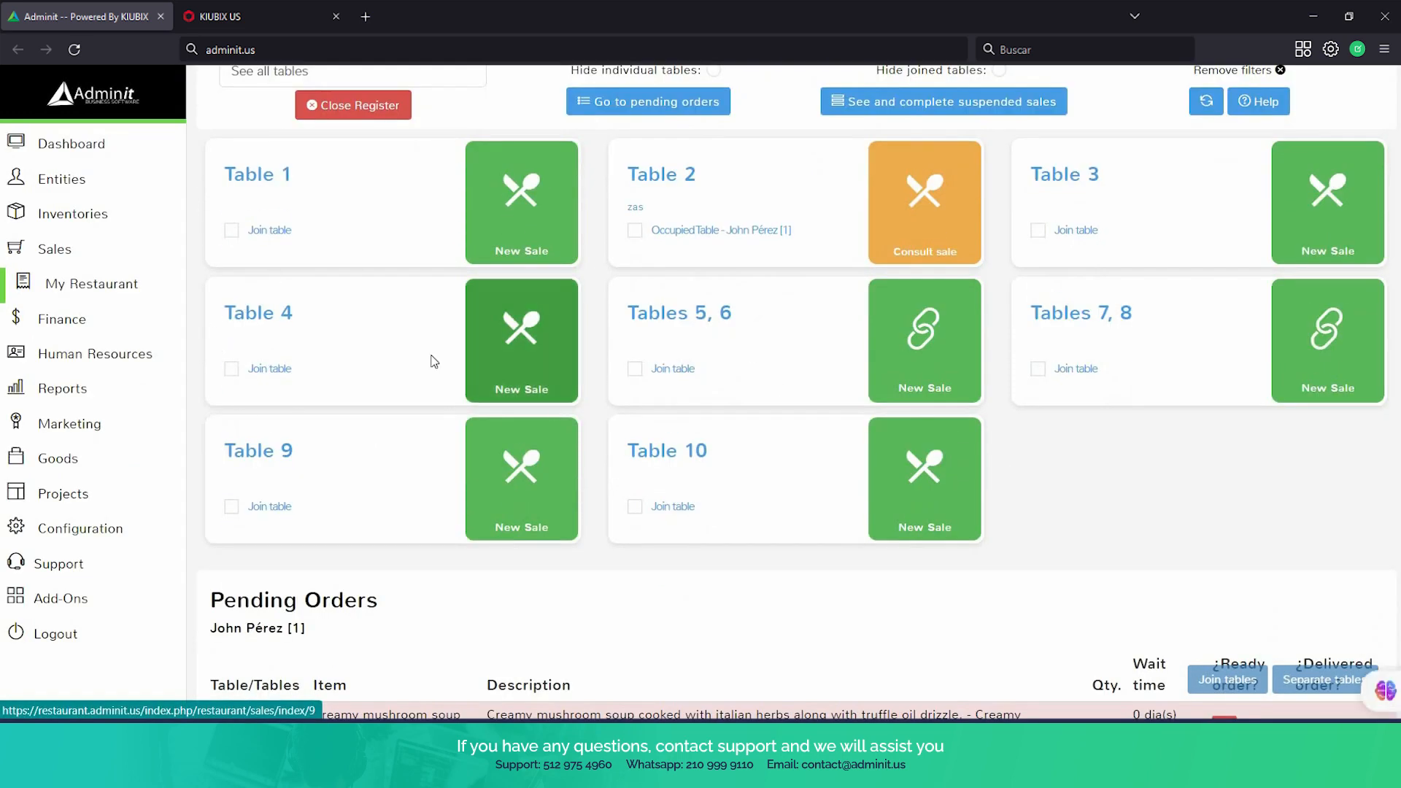
scroll(433, 362, "down", 1)
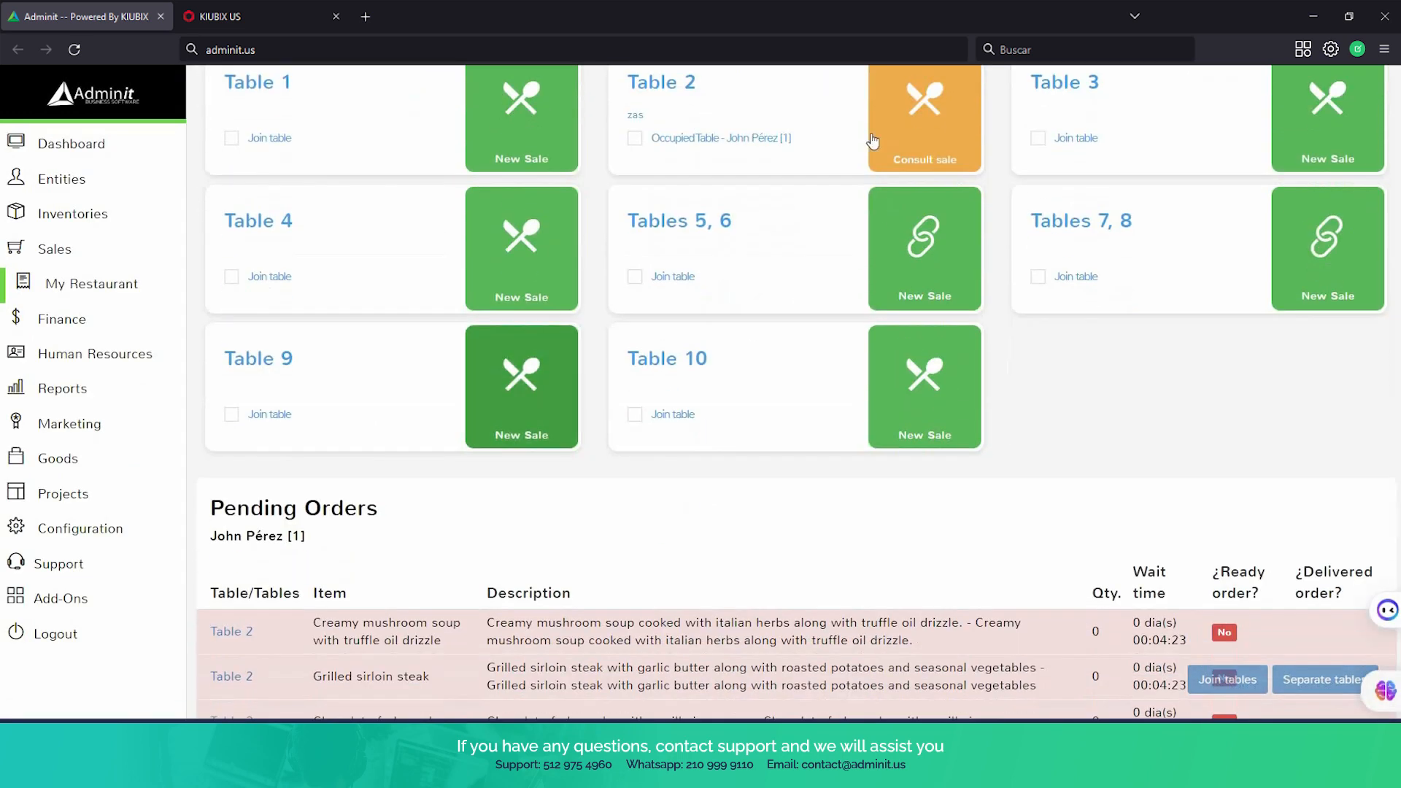
scroll(820, 431, "down", 2)
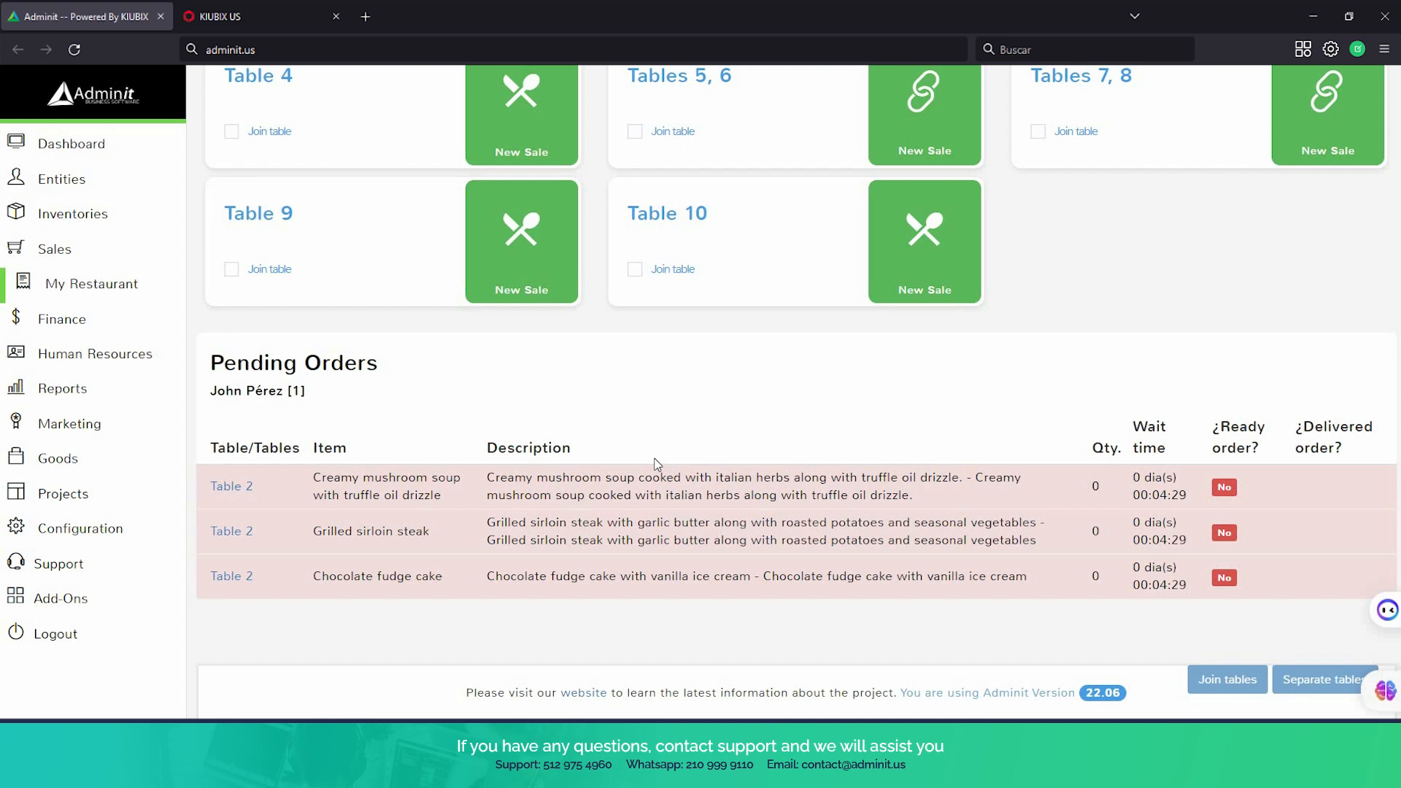
scroll(441, 485, "up", 3)
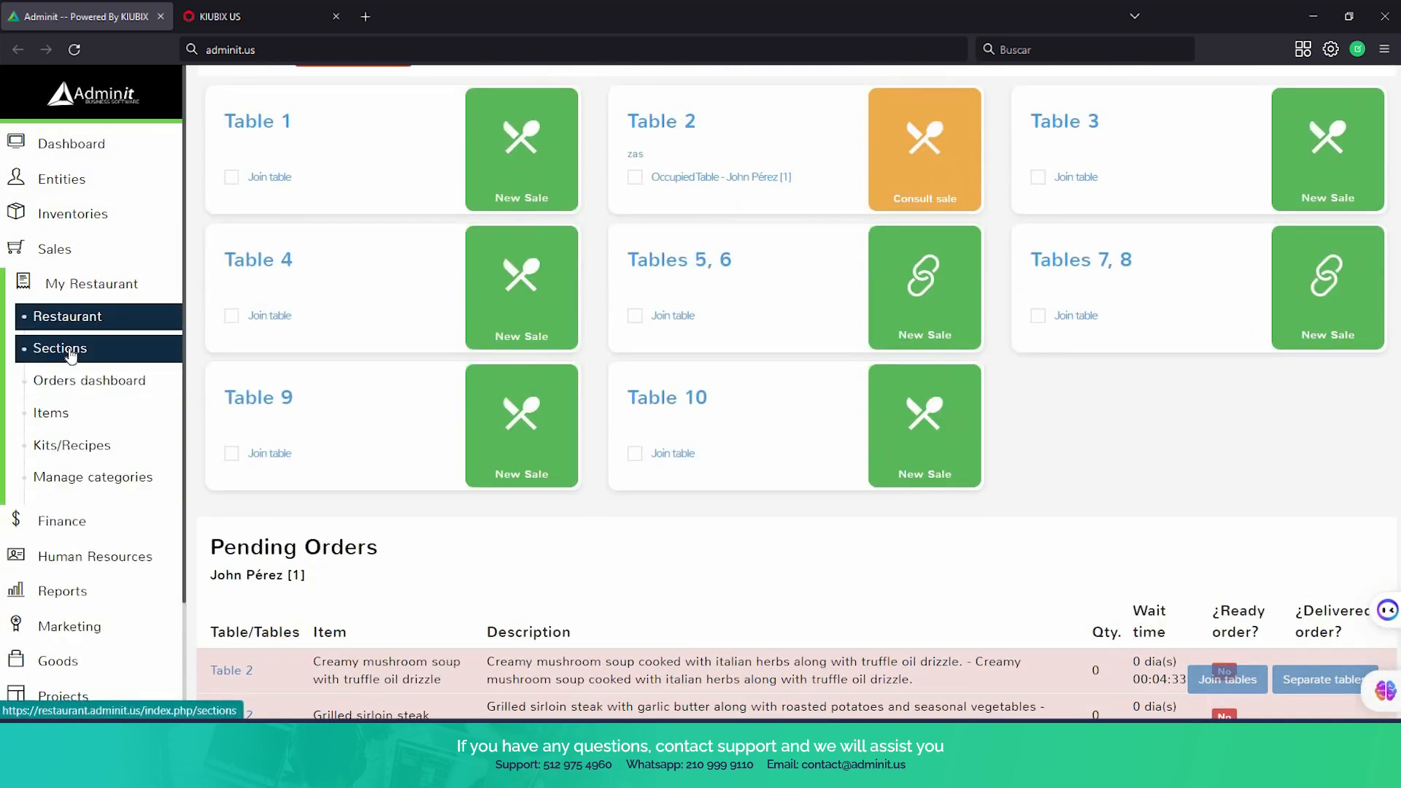
View the restaurant's sections page, then open the orders dashboard to examine the suspended sales
left_click(72, 357)
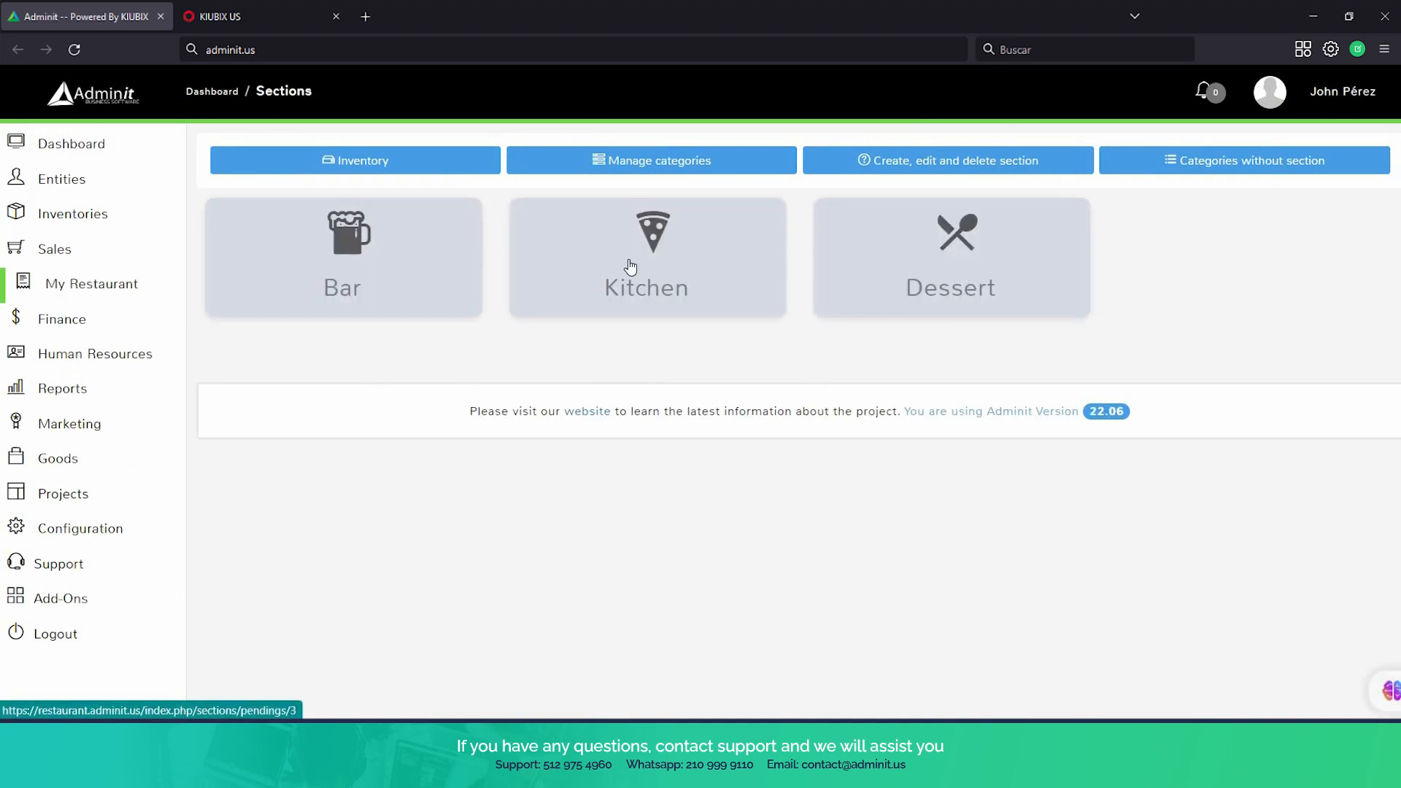
left_click(89, 287)
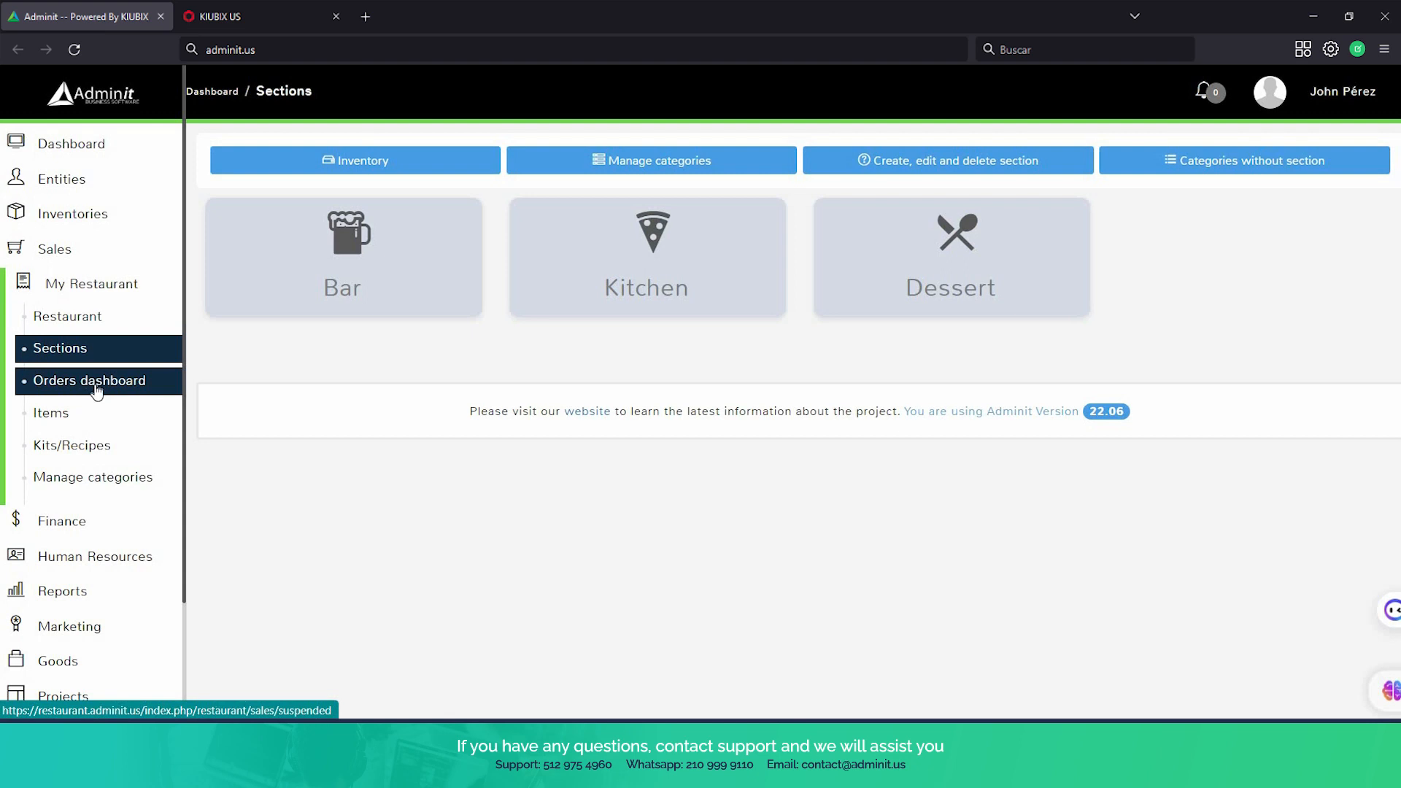
left_click(95, 392)
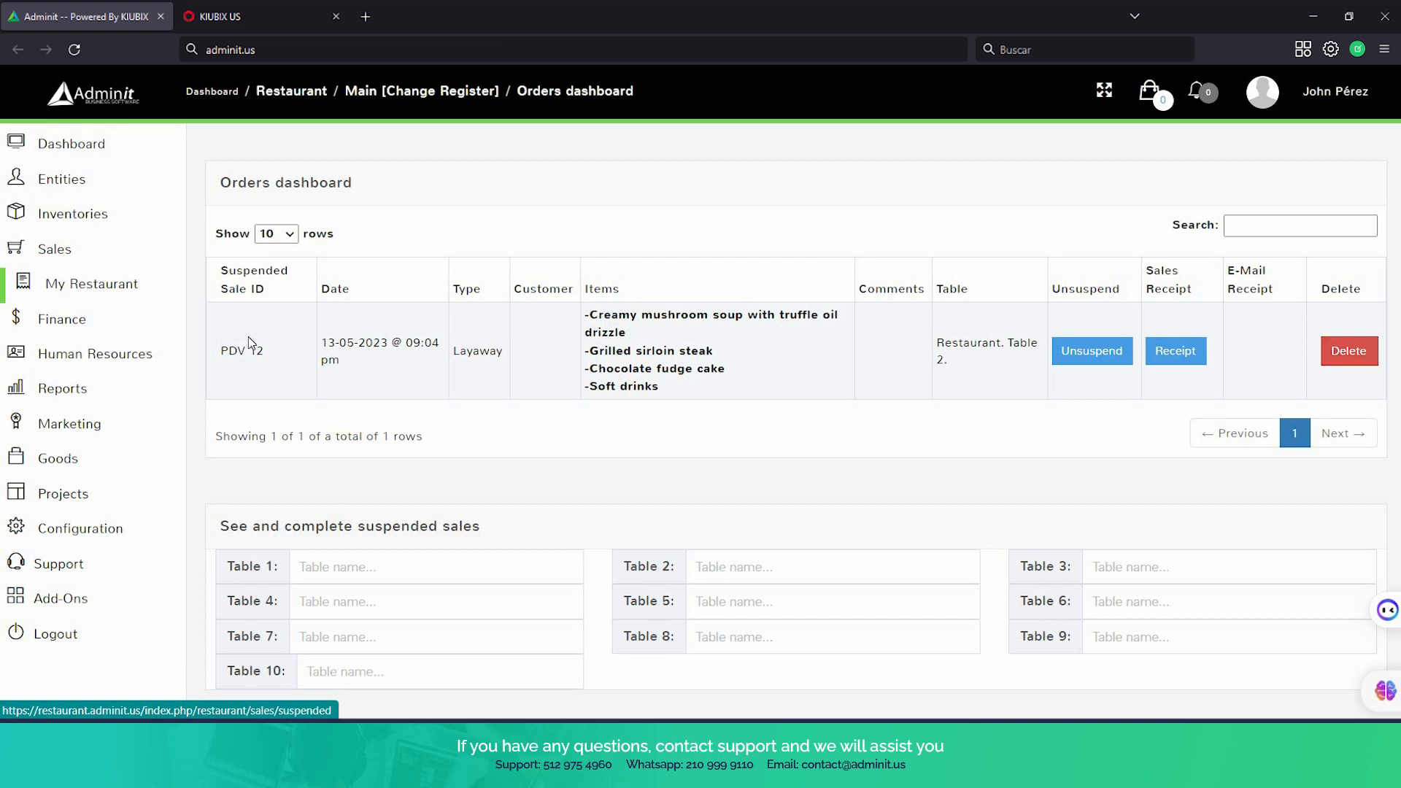
Open the restaurant's items list and look through its names, categories and selling prices
mouse_move(102, 352)
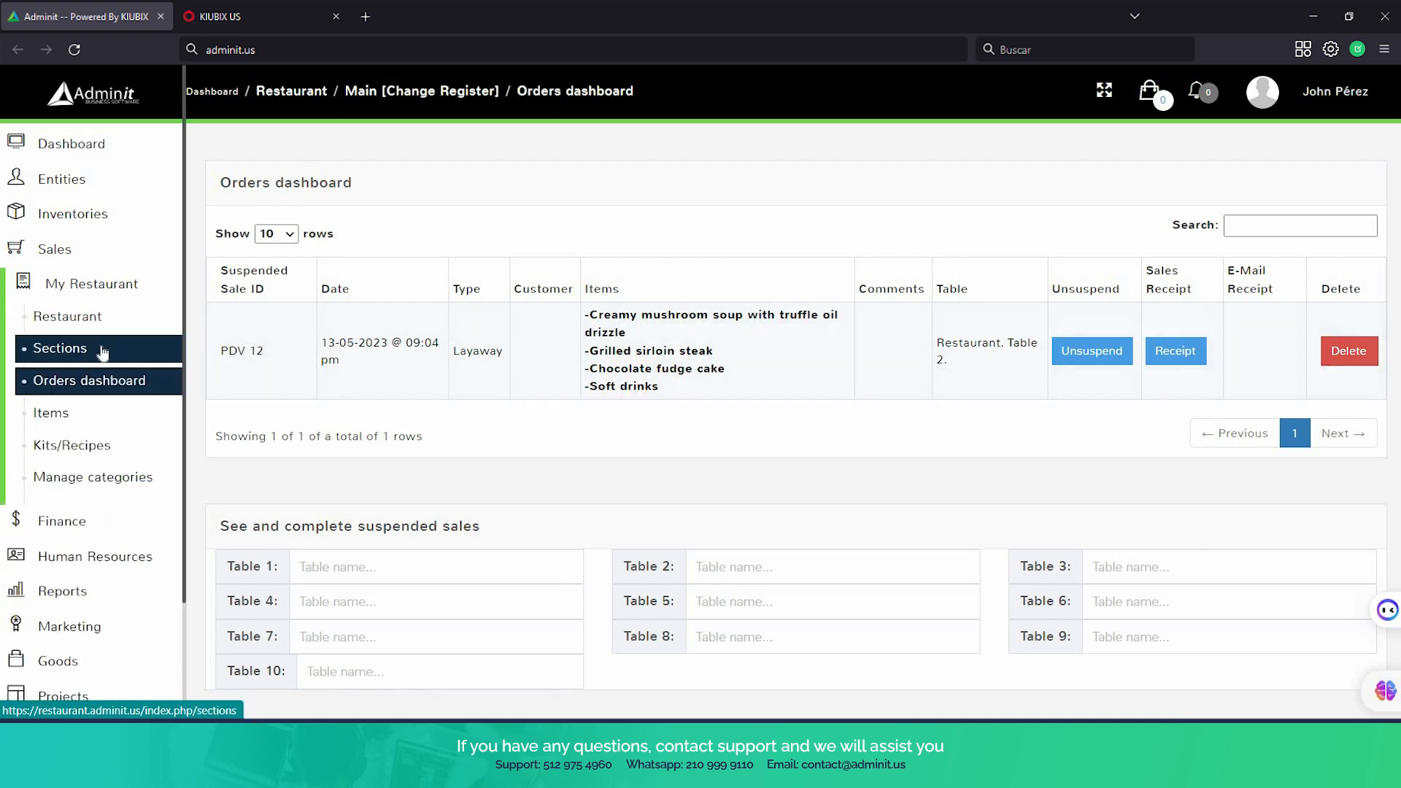
left_click(90, 416)
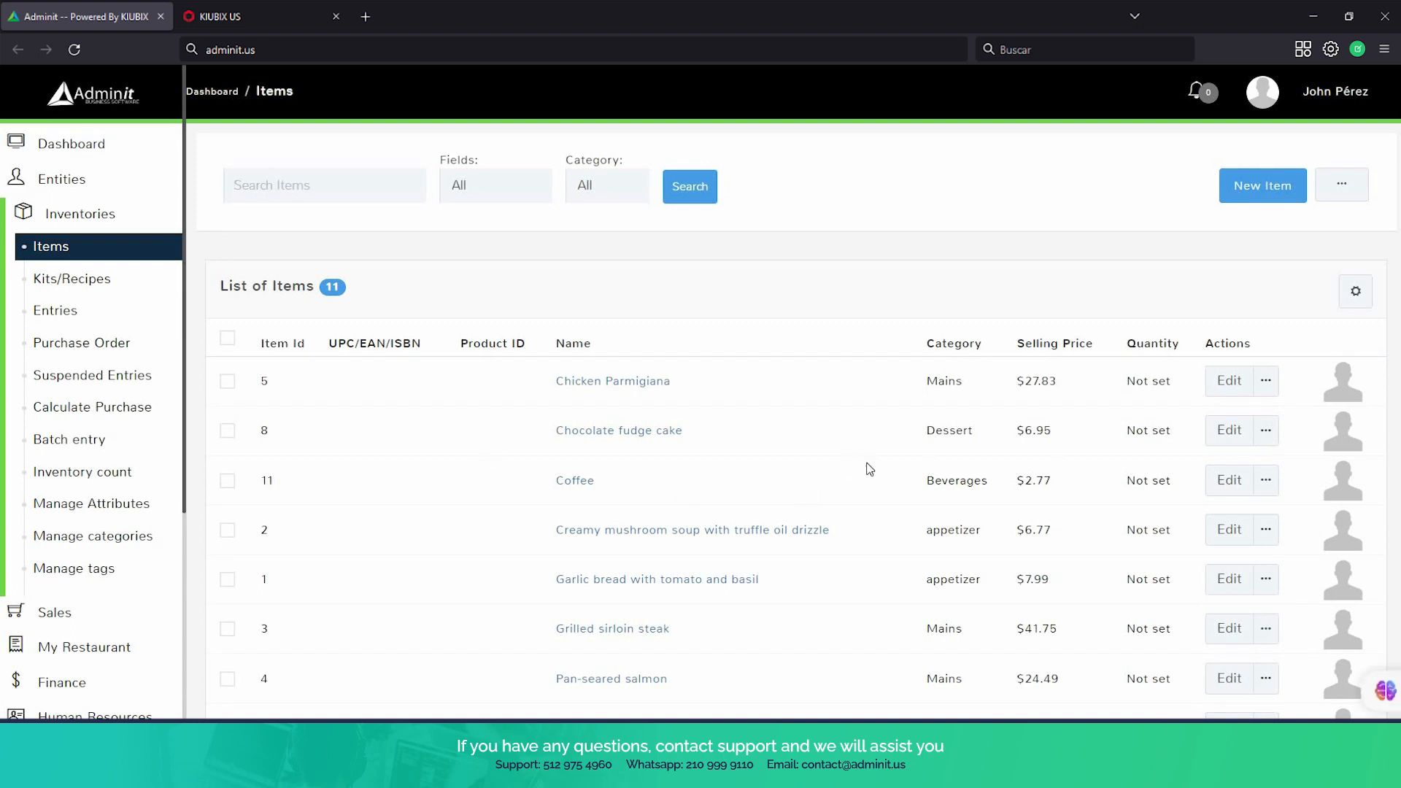
scroll(891, 494, "down", 4)
scroll(730, 438, "up", 3)
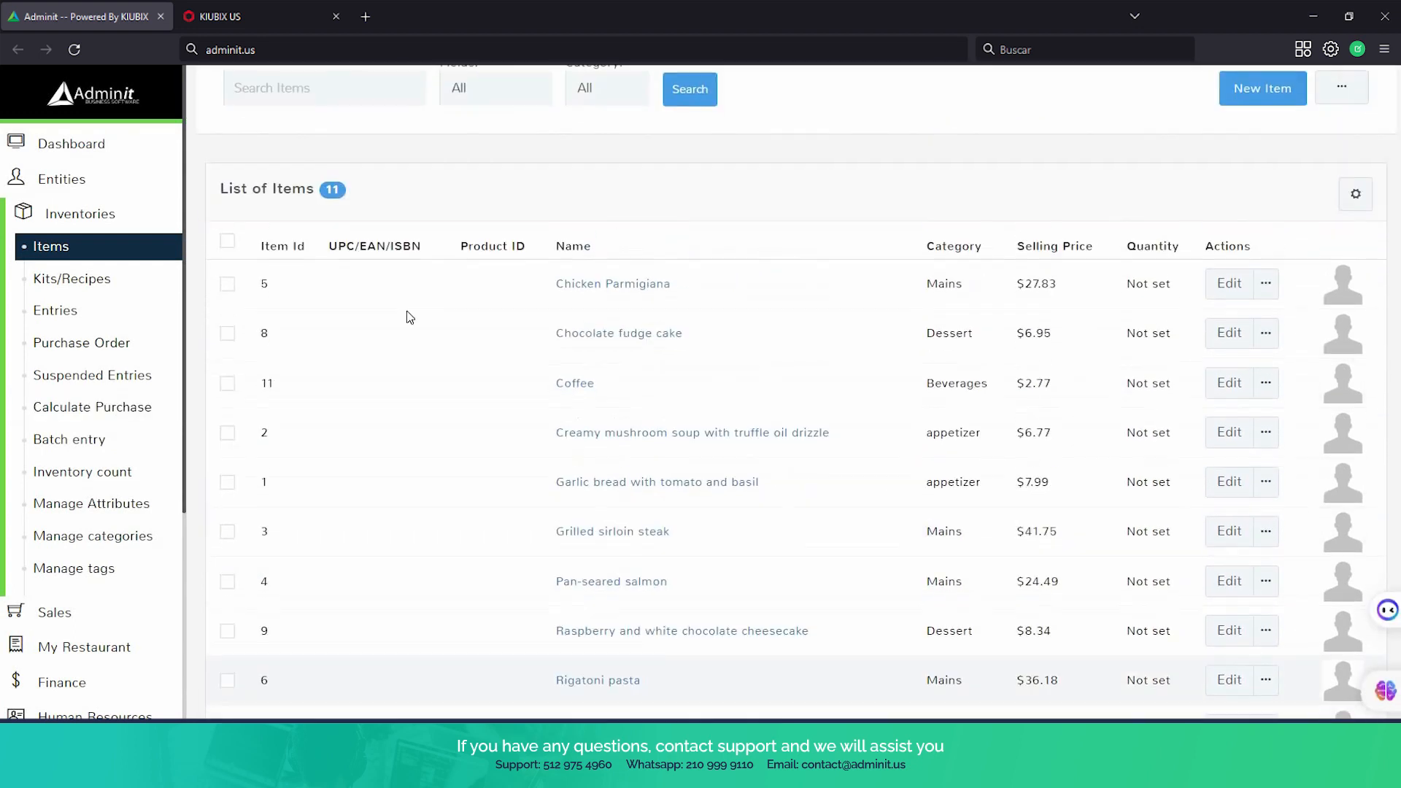
Open the restaurant's Kits/Recipes page to view the list of item kits
left_click(130, 380)
scroll(119, 406, "down", 5)
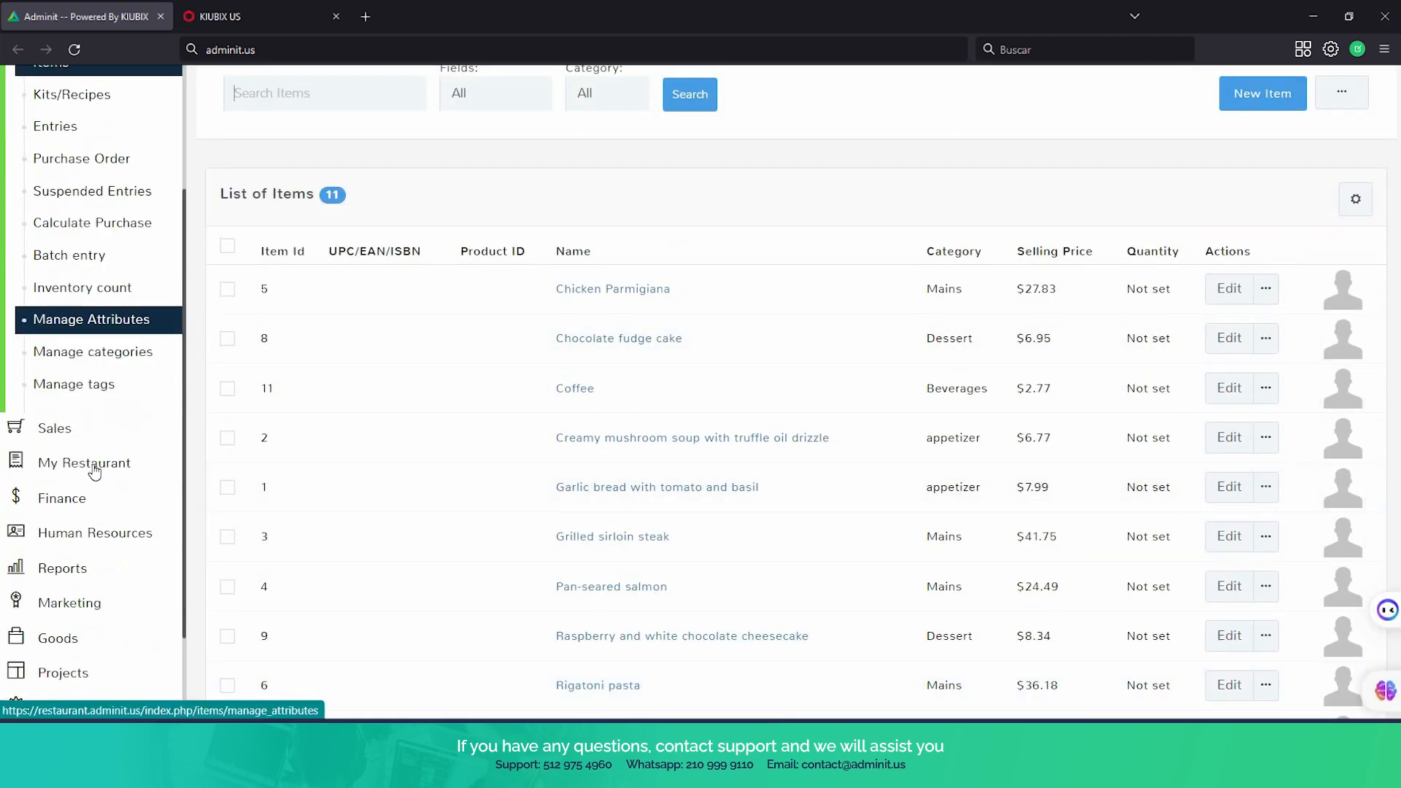
left_click(94, 461)
scroll(109, 380, "down", 1)
left_click(88, 328)
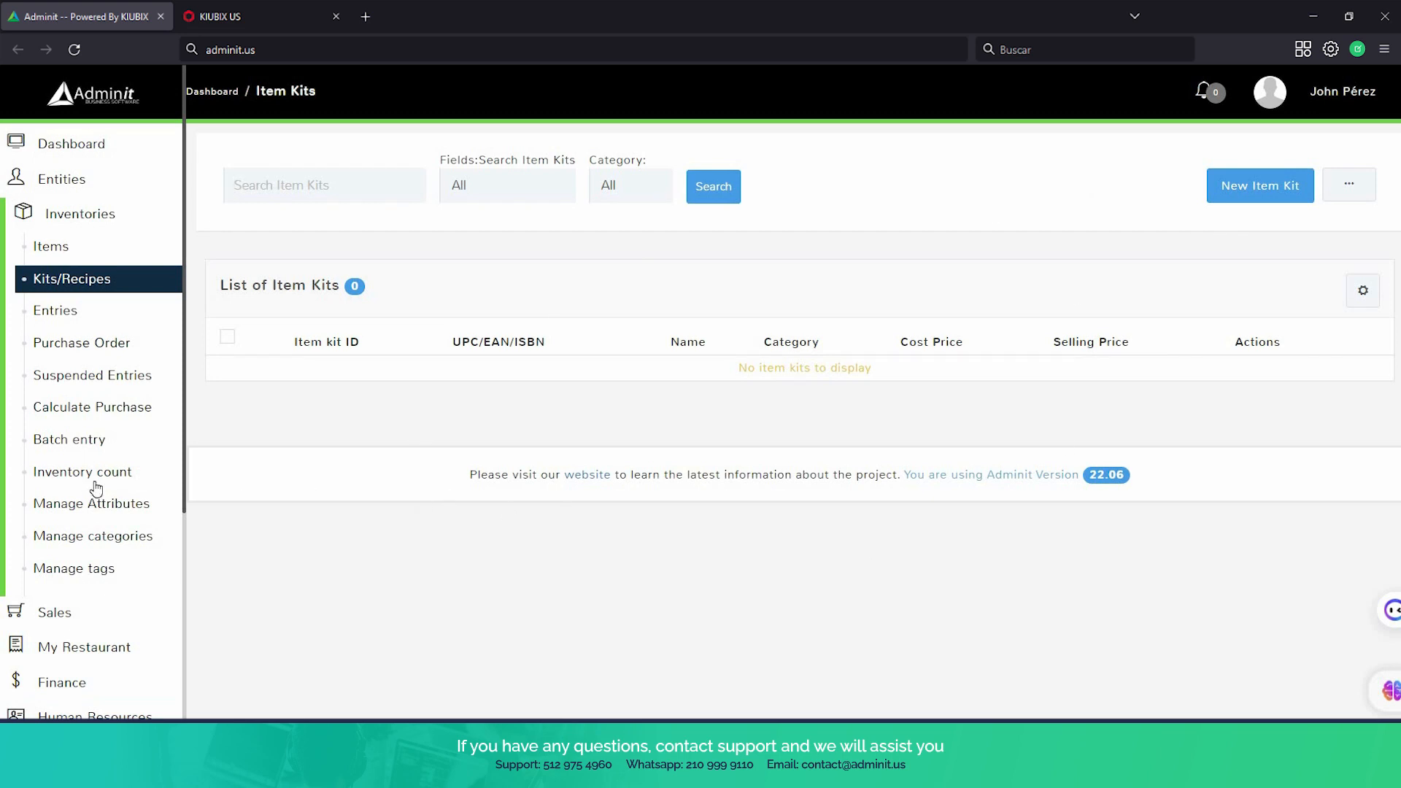
Open the restaurant's category management page to view the item categories
scroll(95, 489, "down", 3)
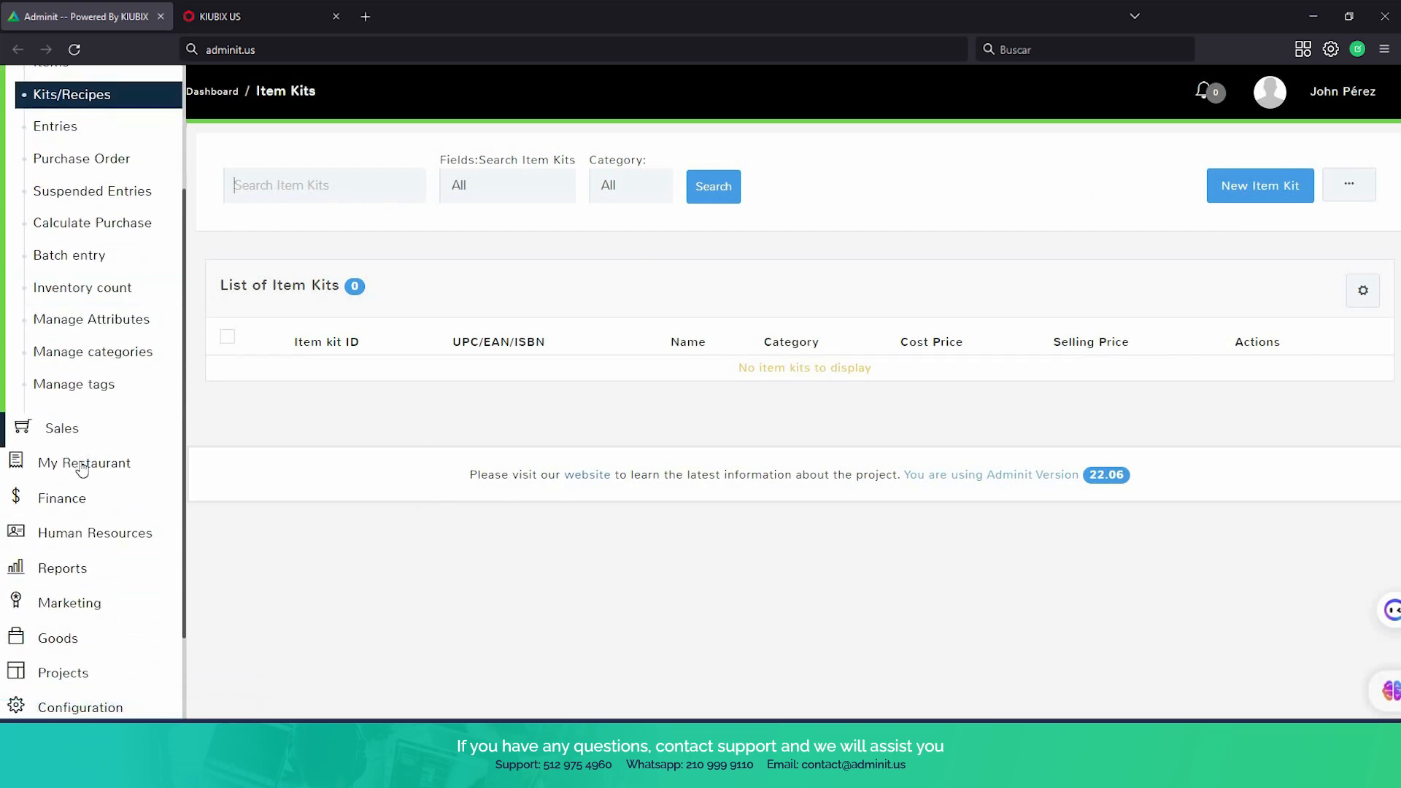
left_click(79, 465)
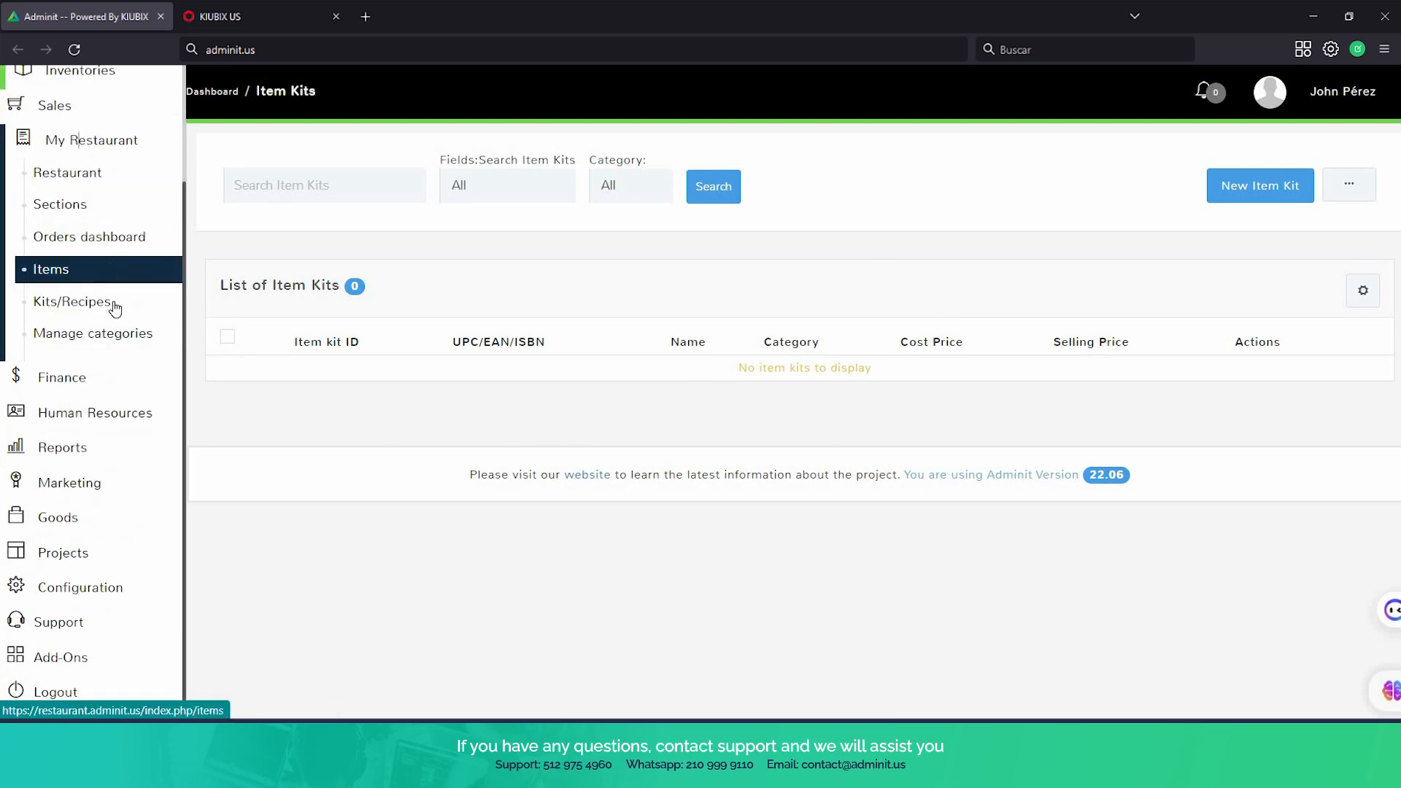
left_click(125, 341)
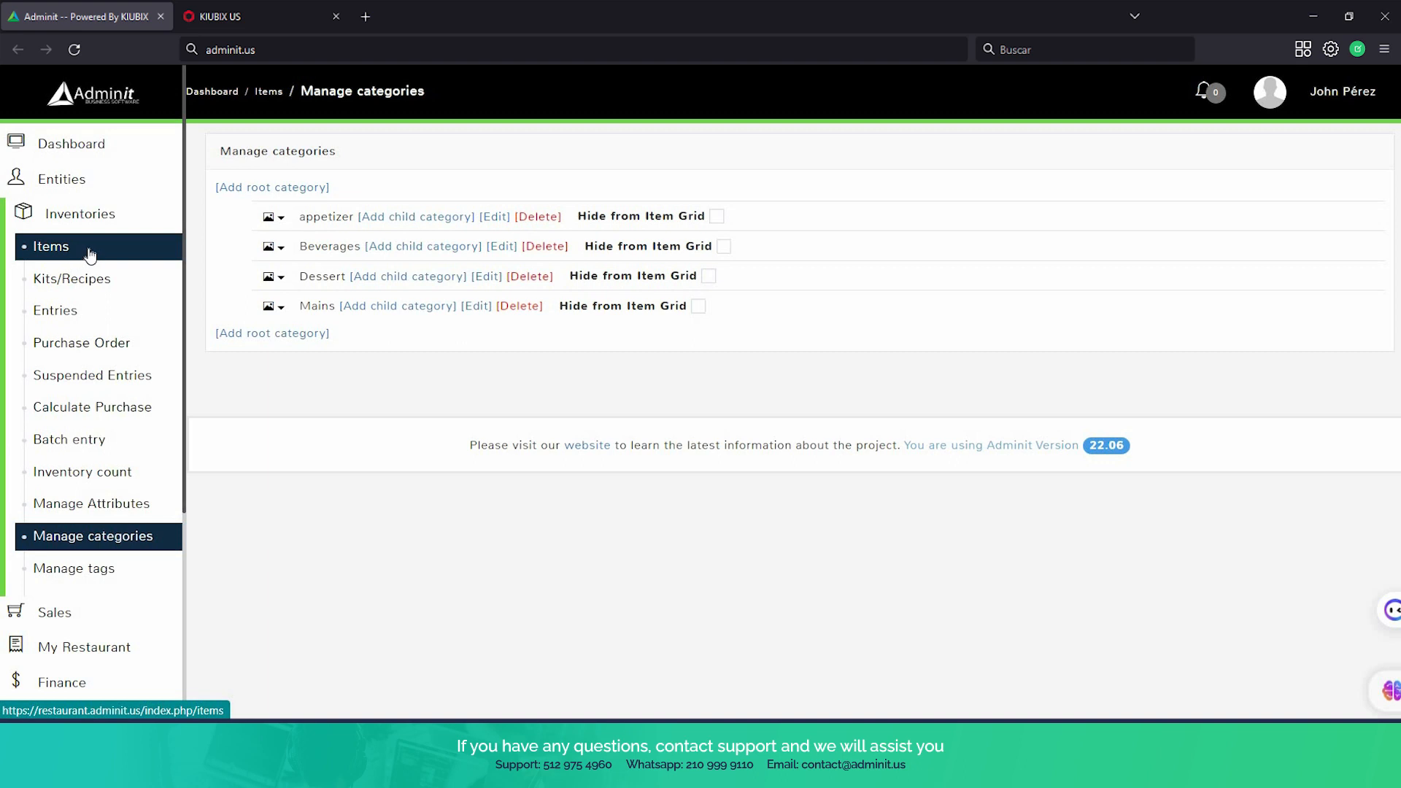
Open a new sale for Table 1 from the restaurant's table overview and show the item category grid
scroll(110, 407, "down", 4)
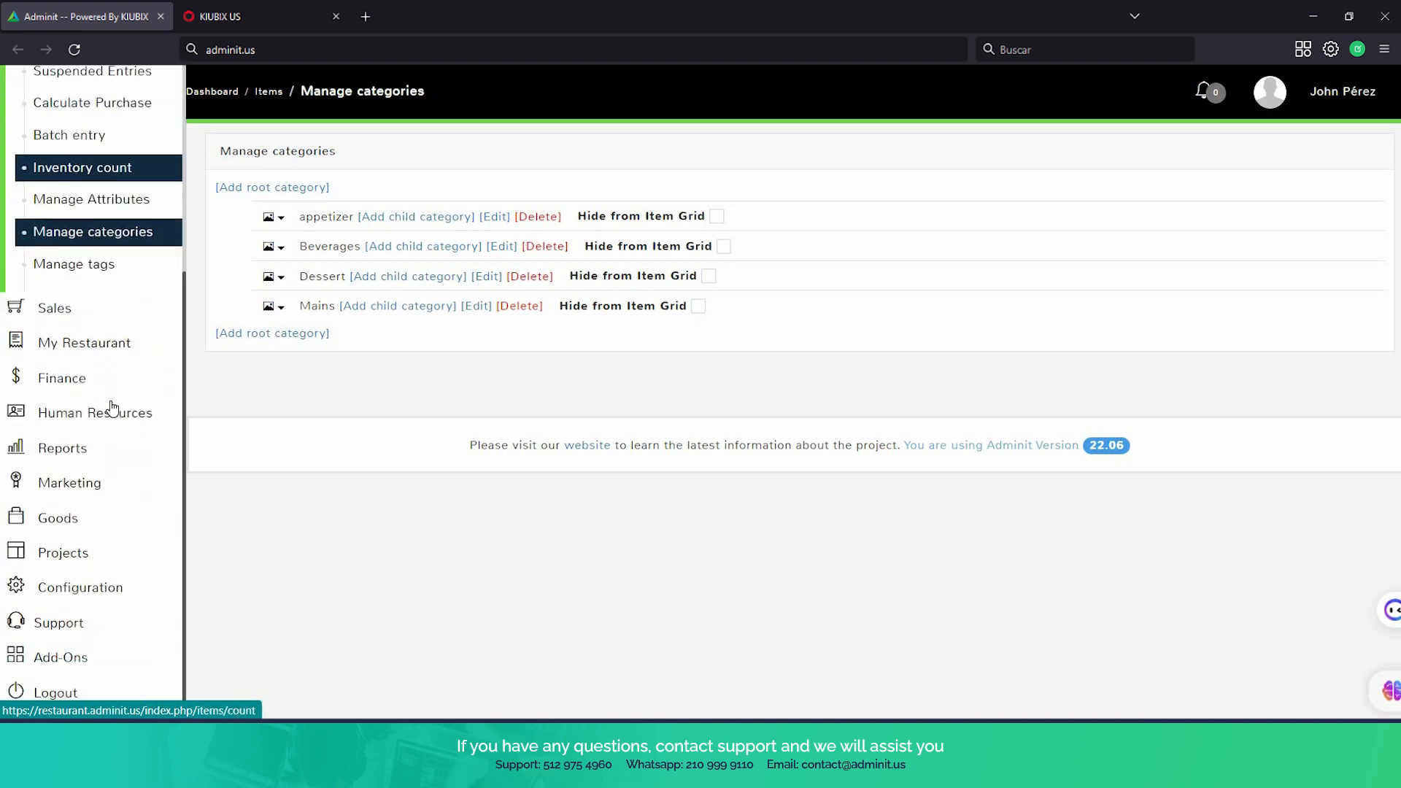
scroll(109, 329, "up", 3)
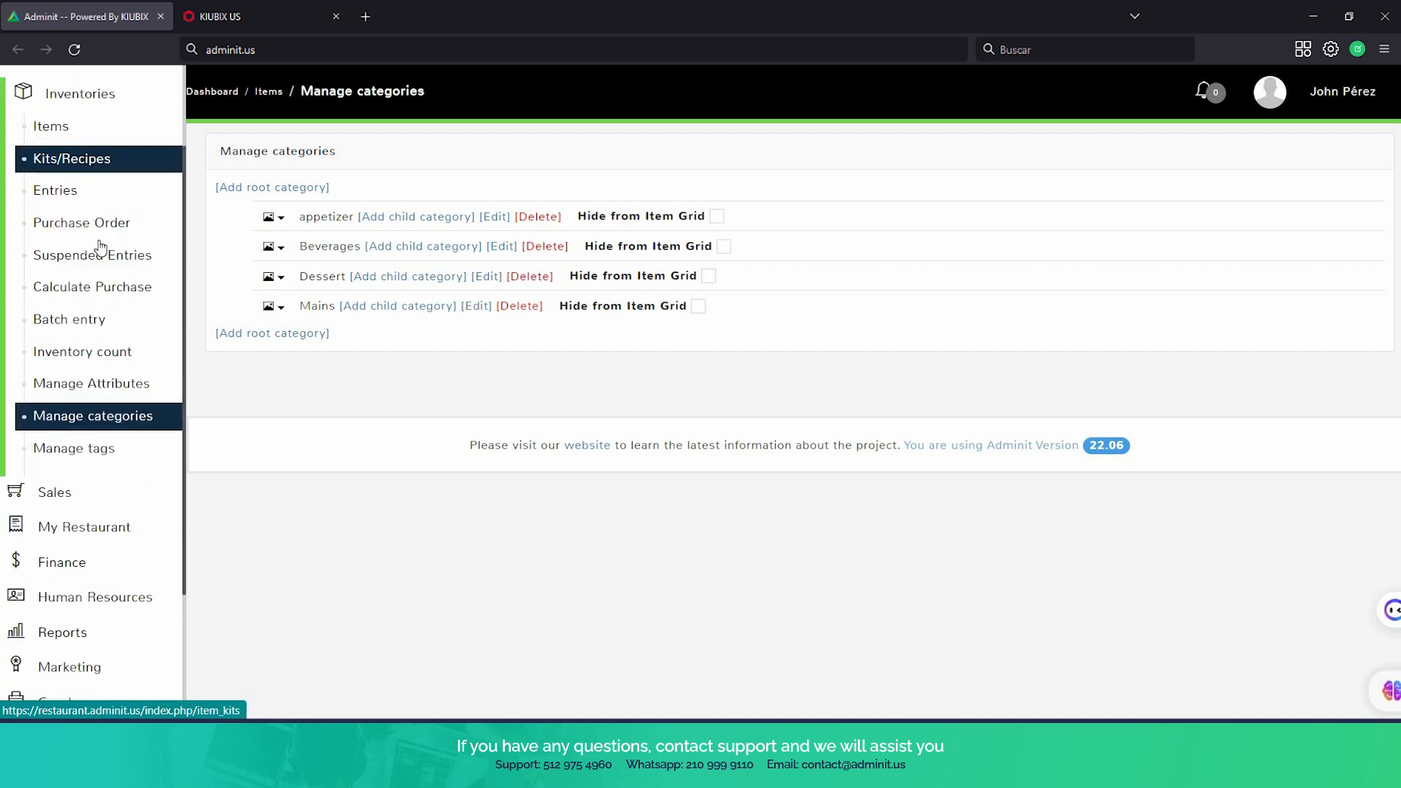
scroll(103, 248, "up", 2)
scroll(107, 336, "down", 4)
left_click(102, 343)
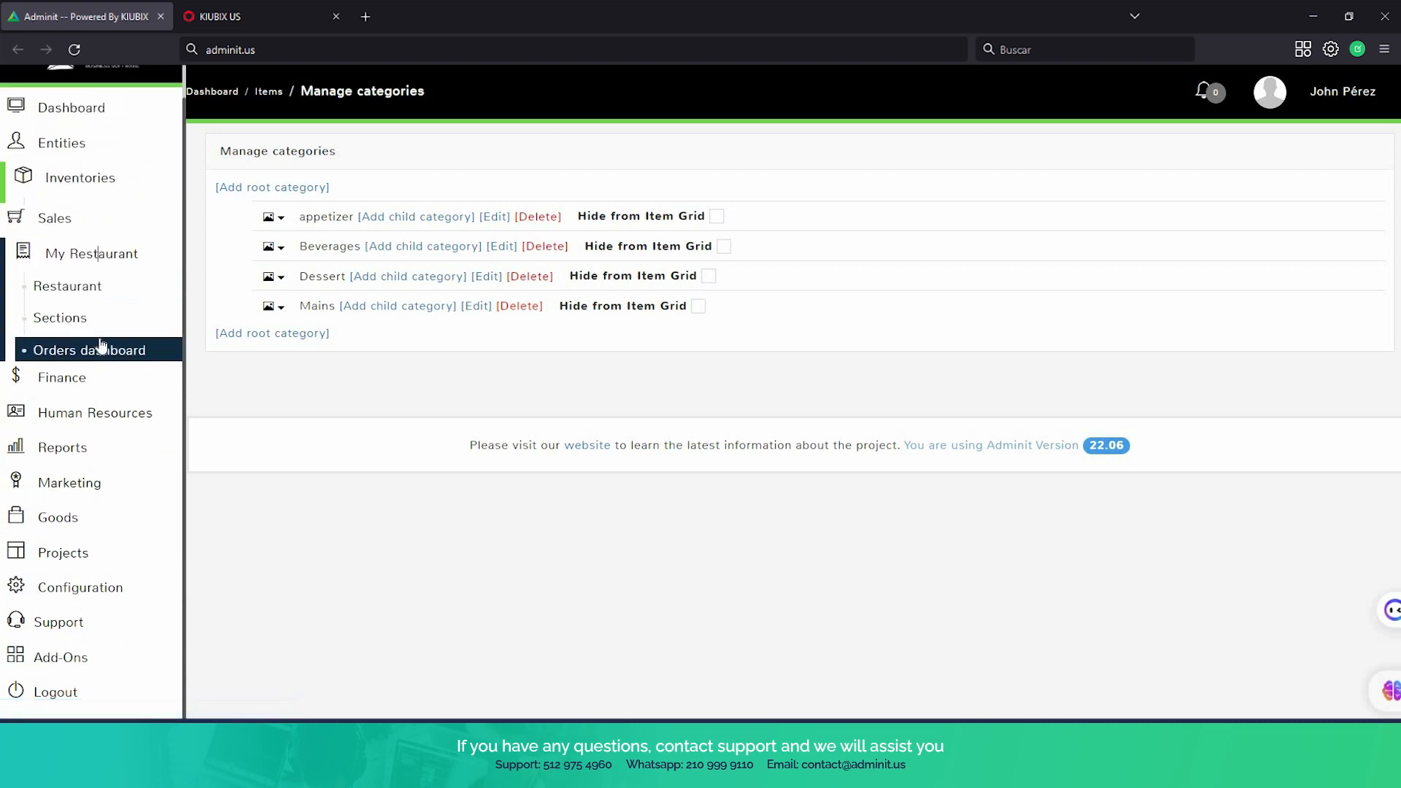
scroll(84, 218, "down", 2)
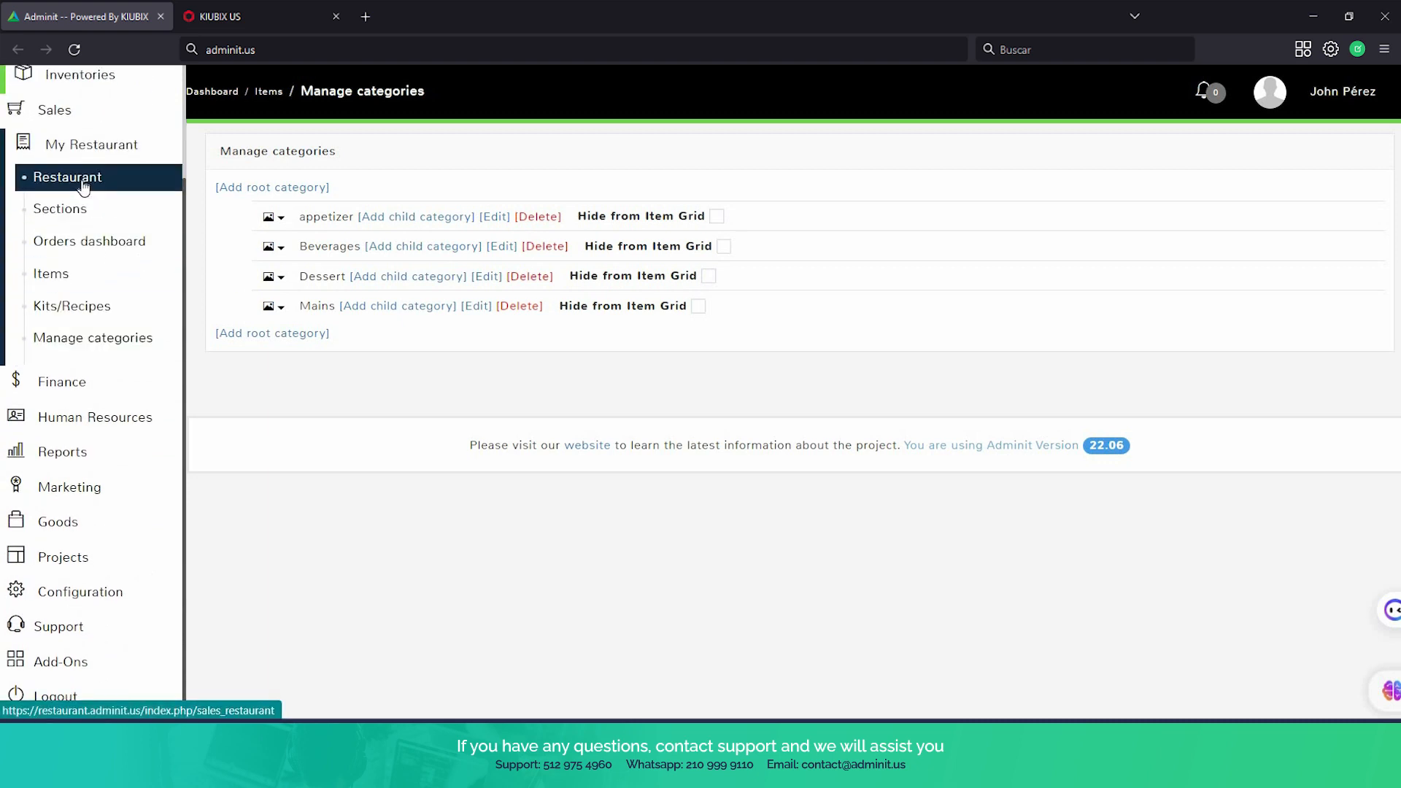
left_click(82, 182)
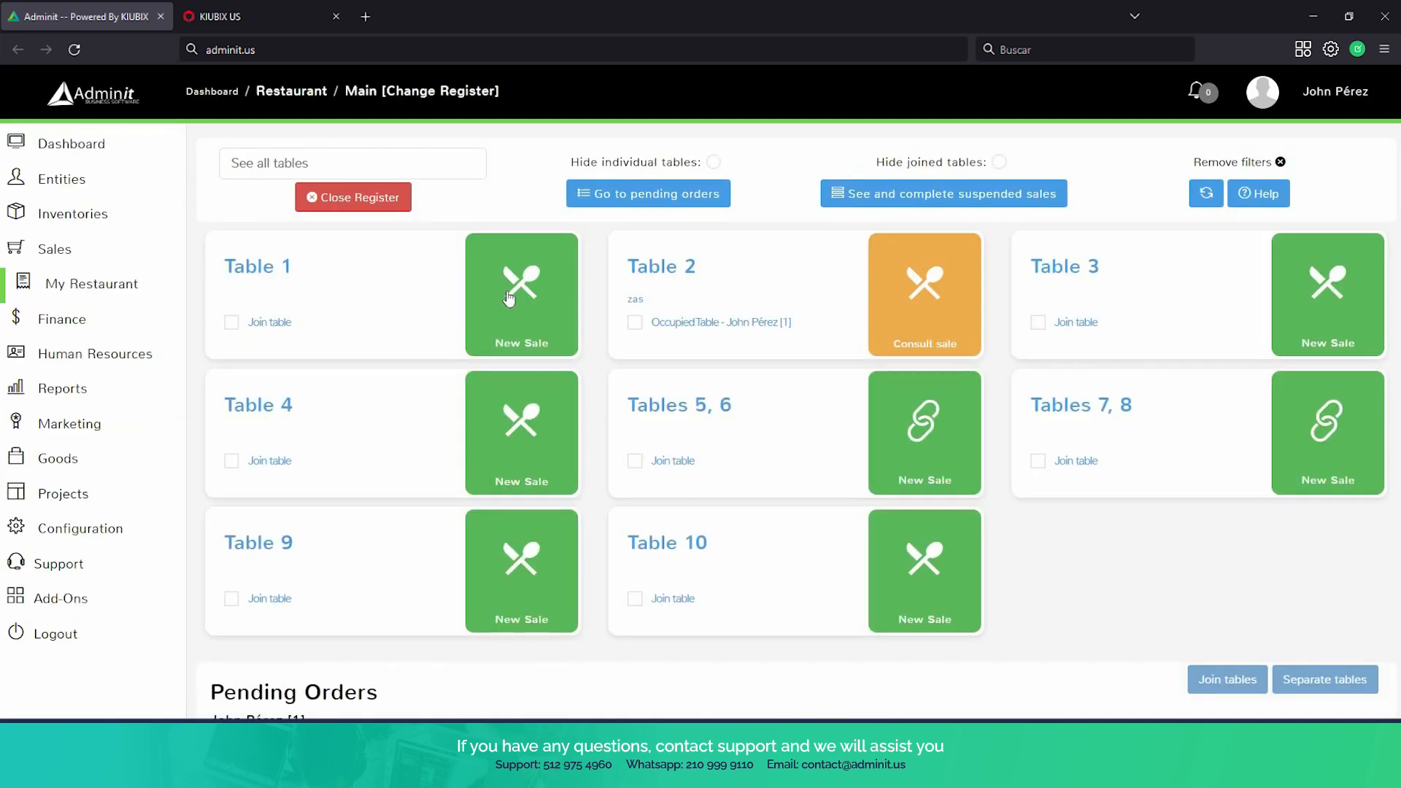
left_click(521, 292)
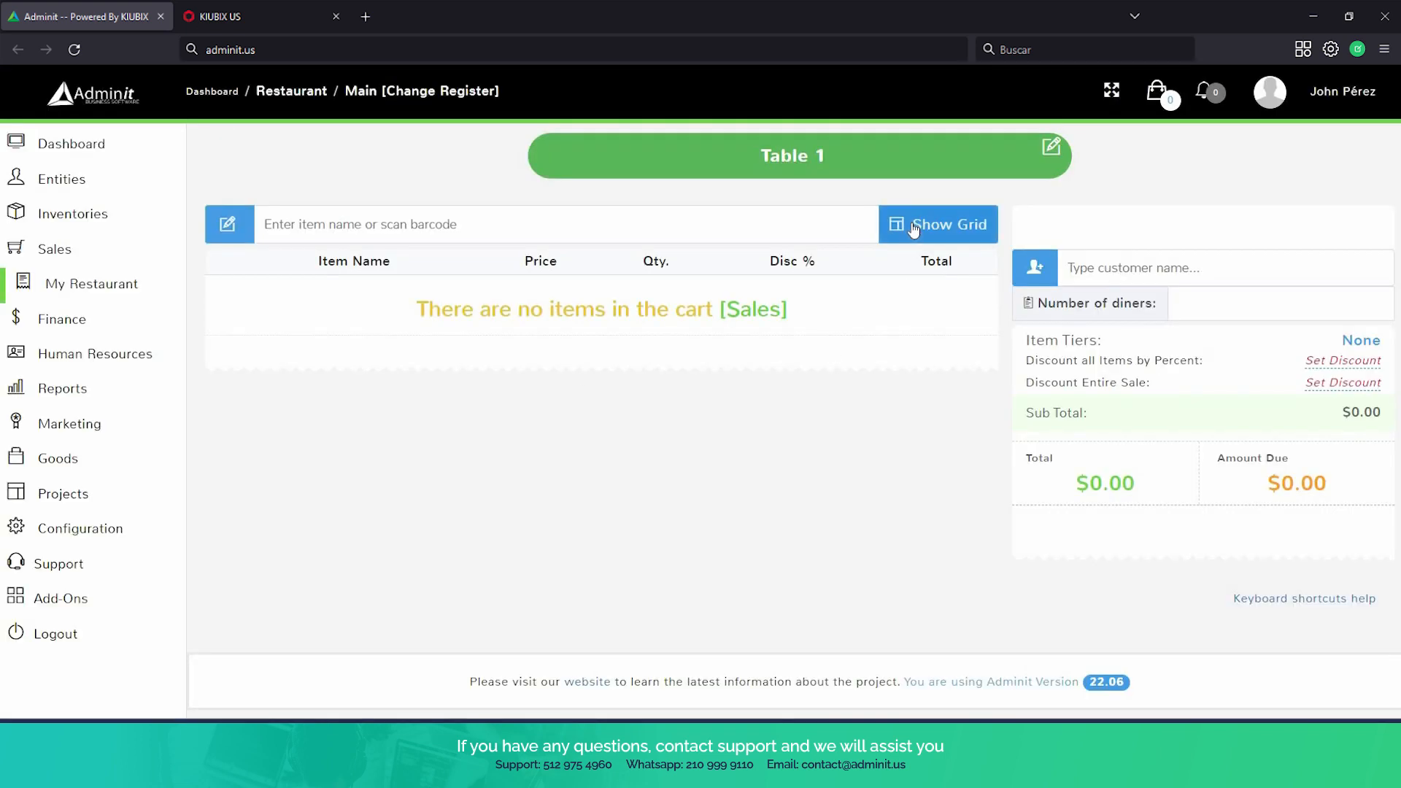
left_click(913, 228)
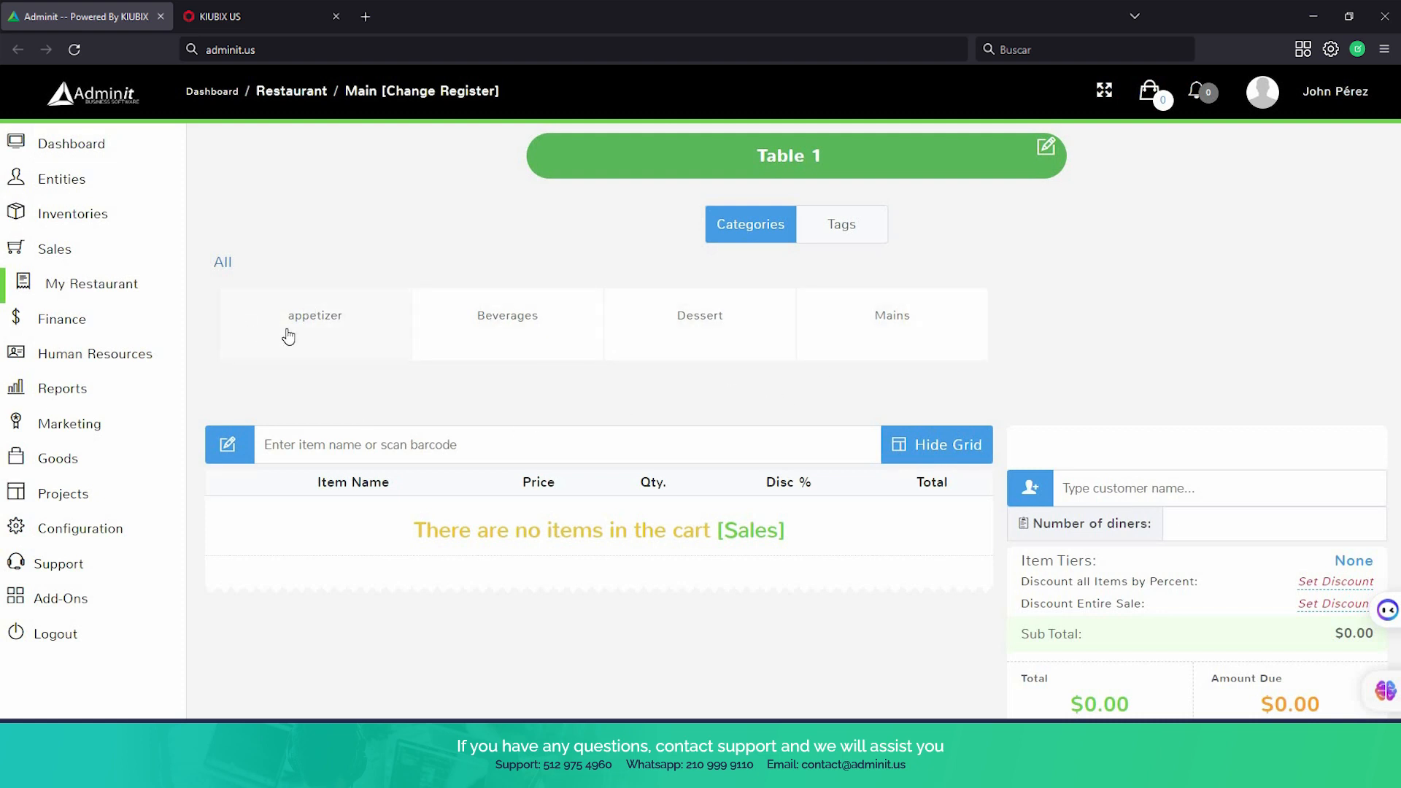
Go back to the table overview and open the register closing form to examine its closing amount, notes and denomination count fields
left_click(97, 289)
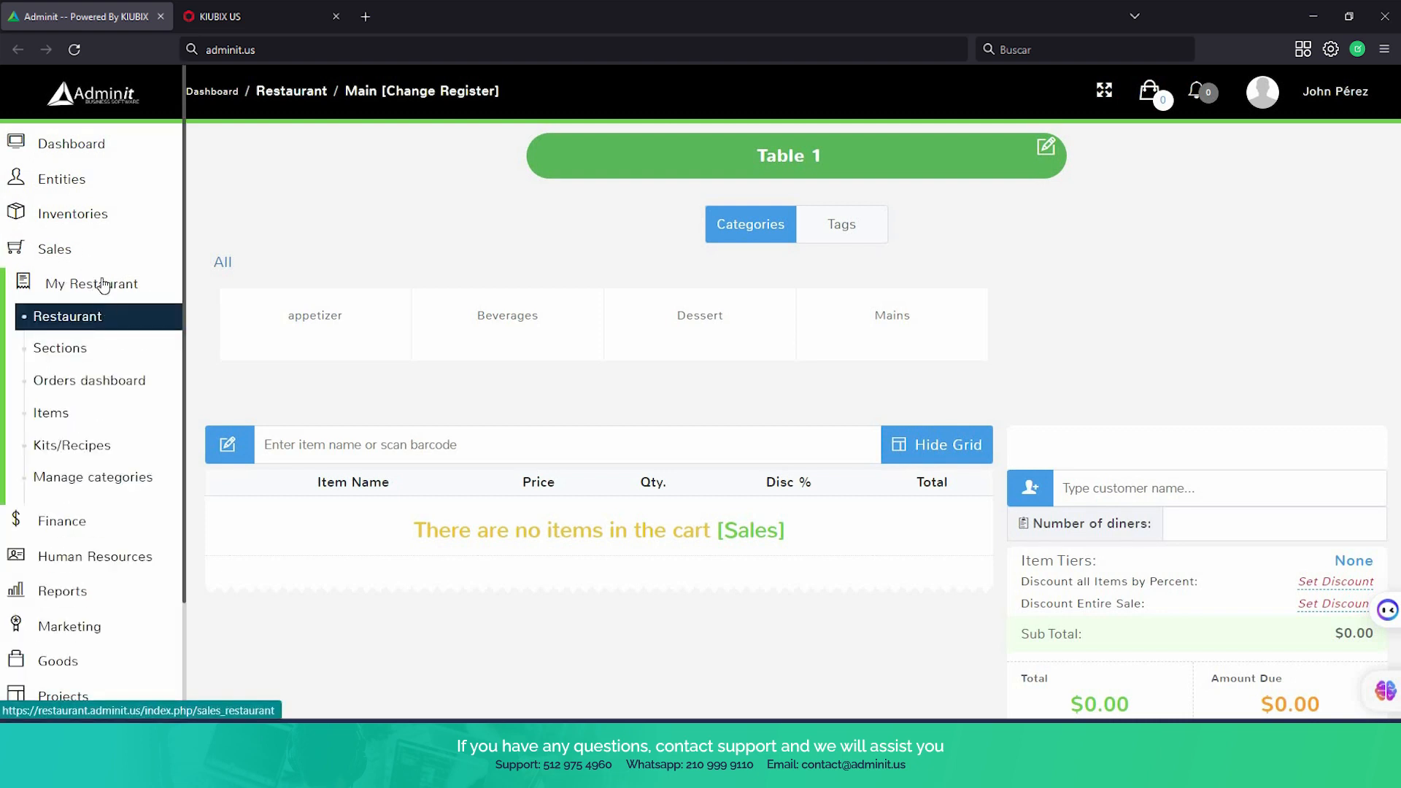
left_click(106, 315)
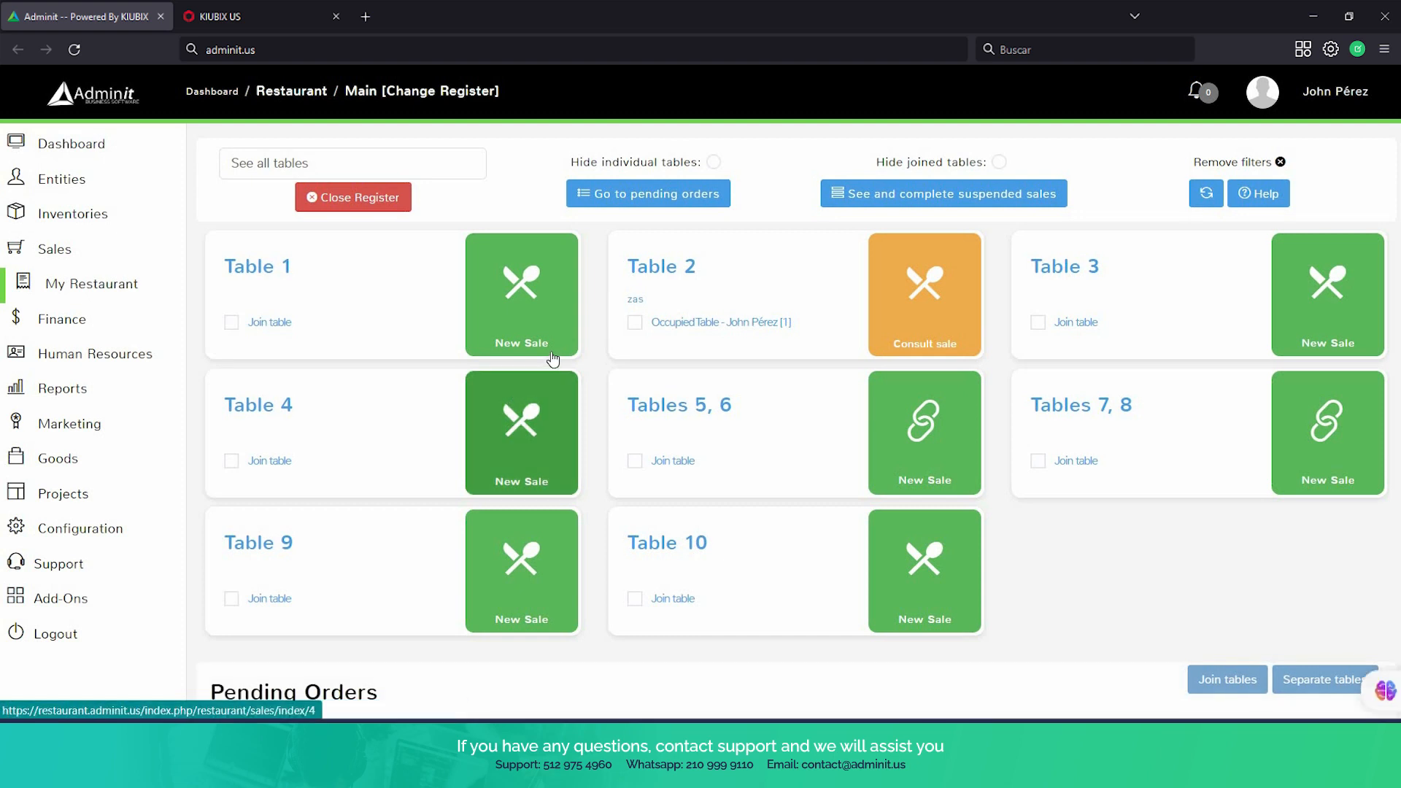
left_click(360, 198)
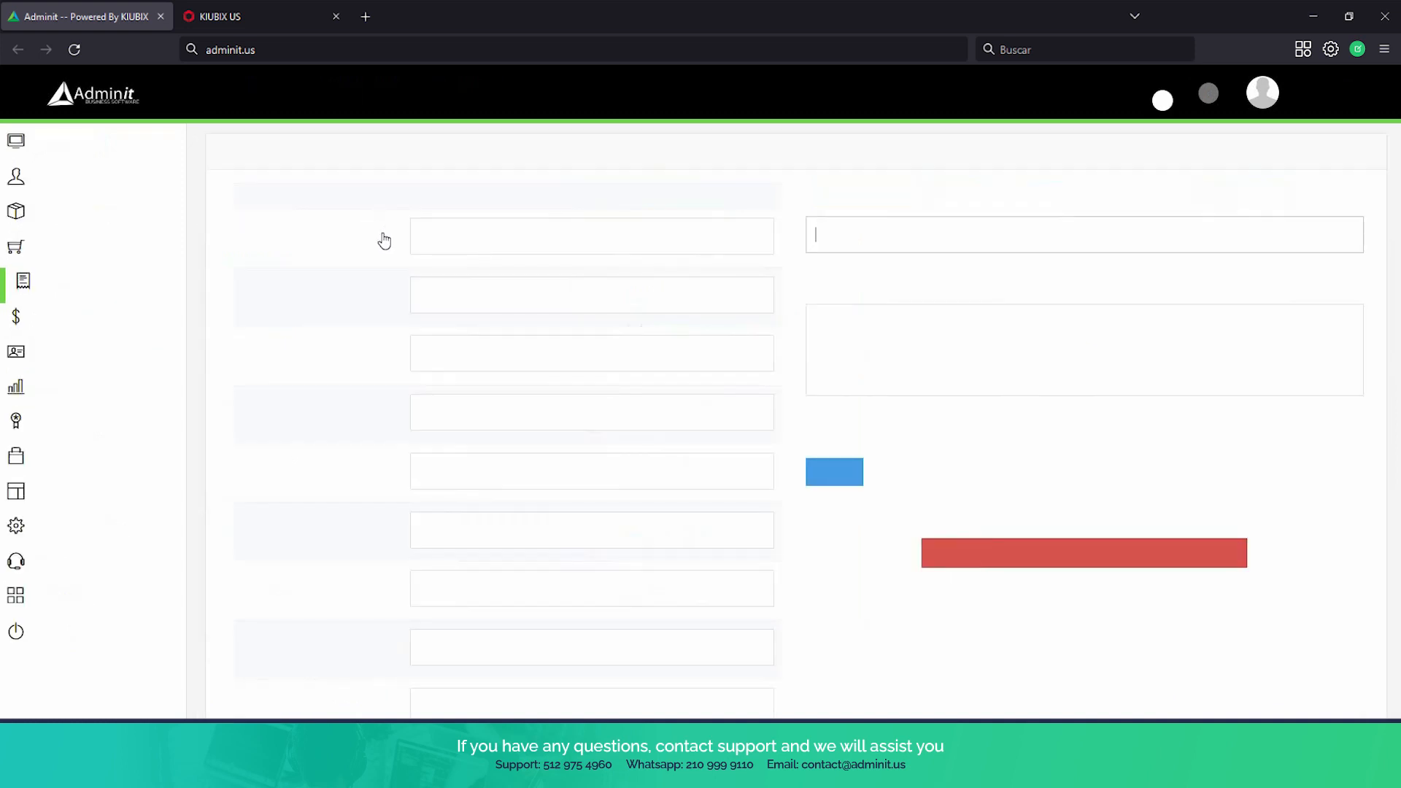
left_click(832, 229)
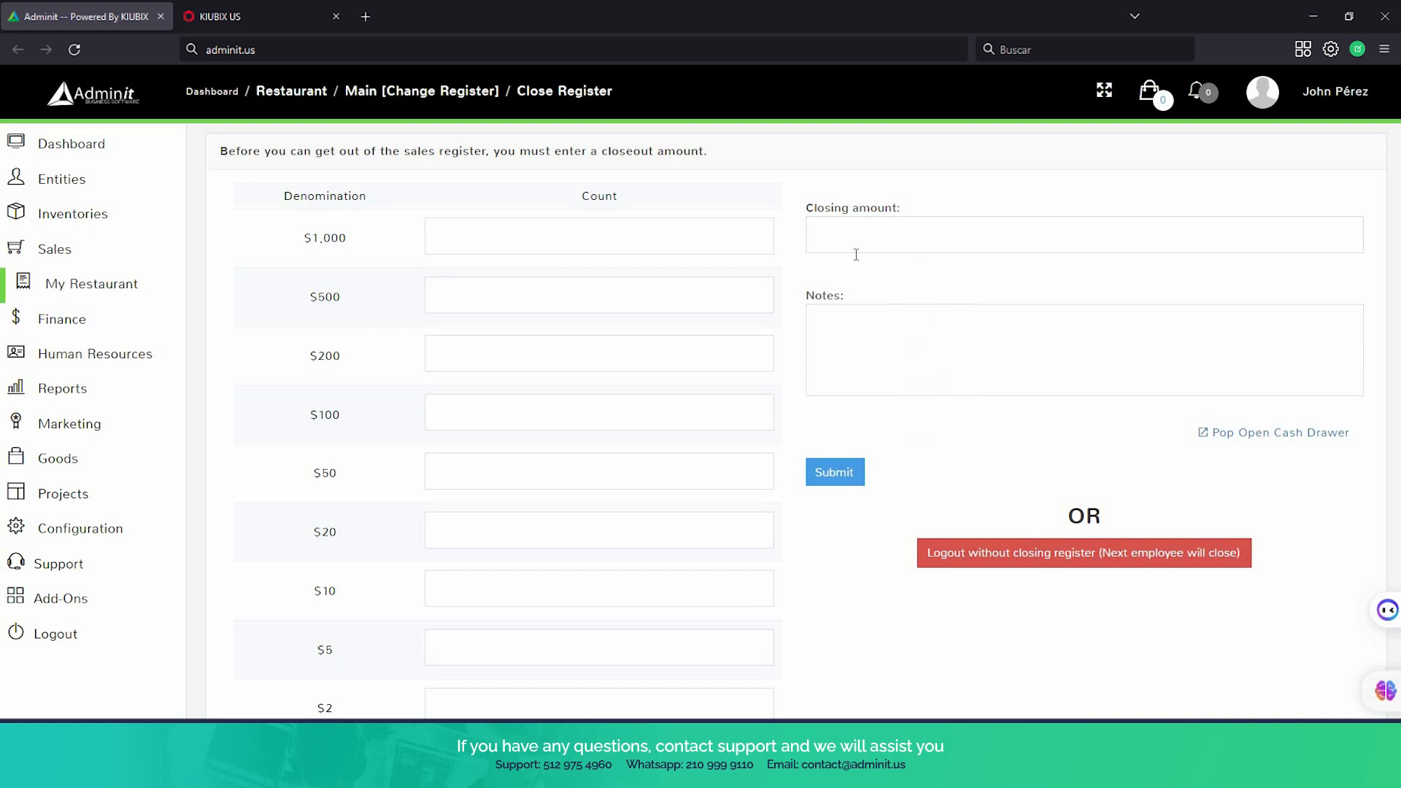
left_click(854, 475)
scroll(832, 438, "down", 1)
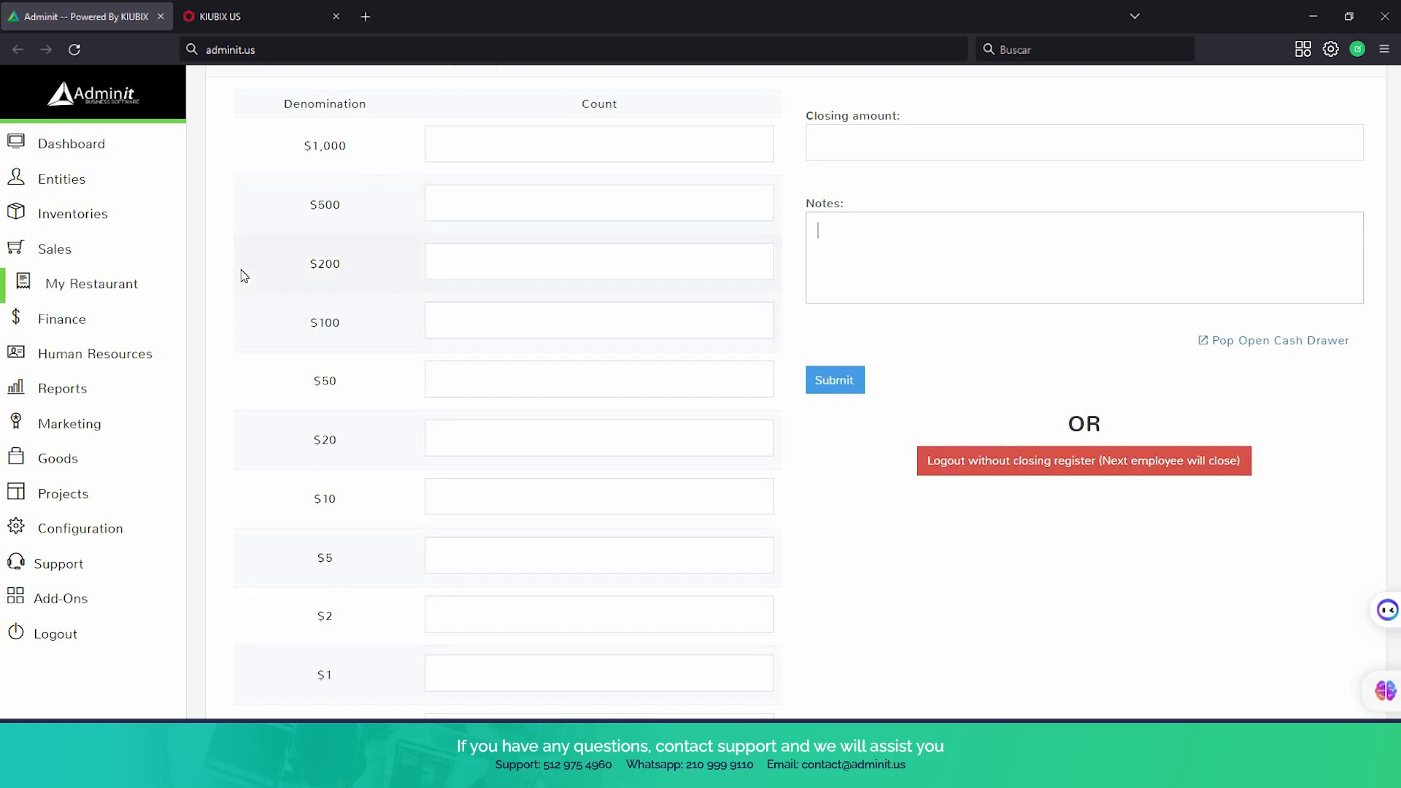
Leave the register closing form without entering an amount and return to the restaurant's table overview
scroll(241, 271, "up", 2)
left_click(86, 283)
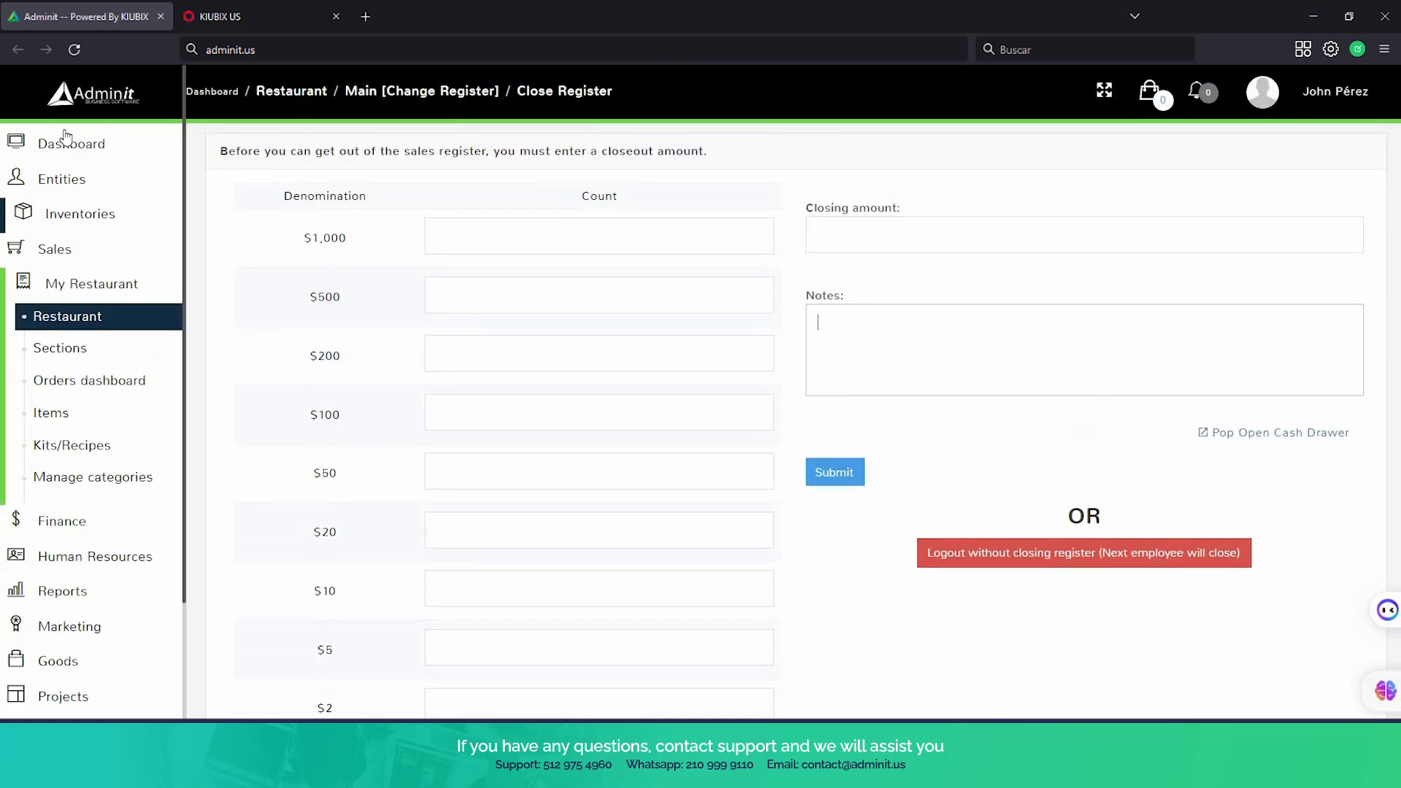
left_click(82, 287)
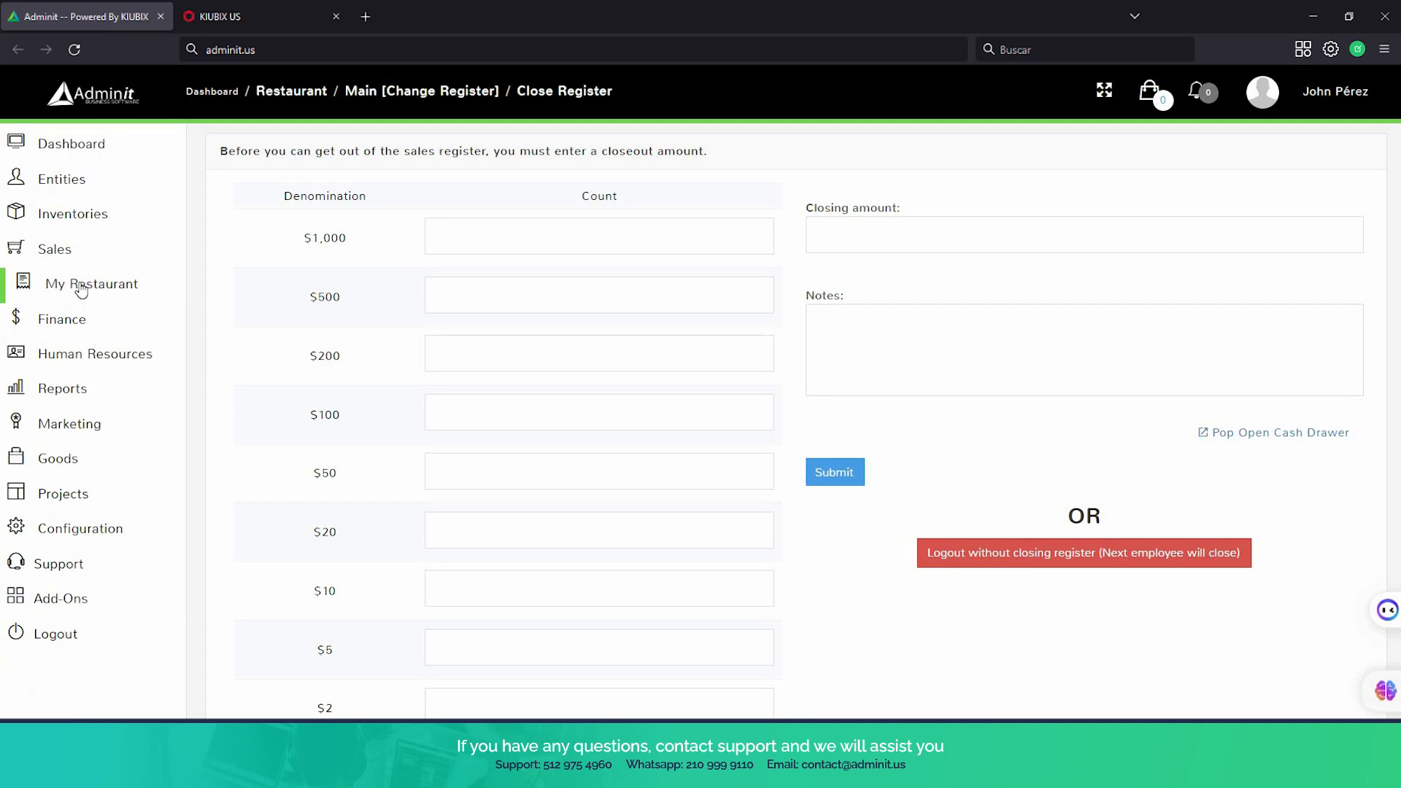
left_click(82, 286)
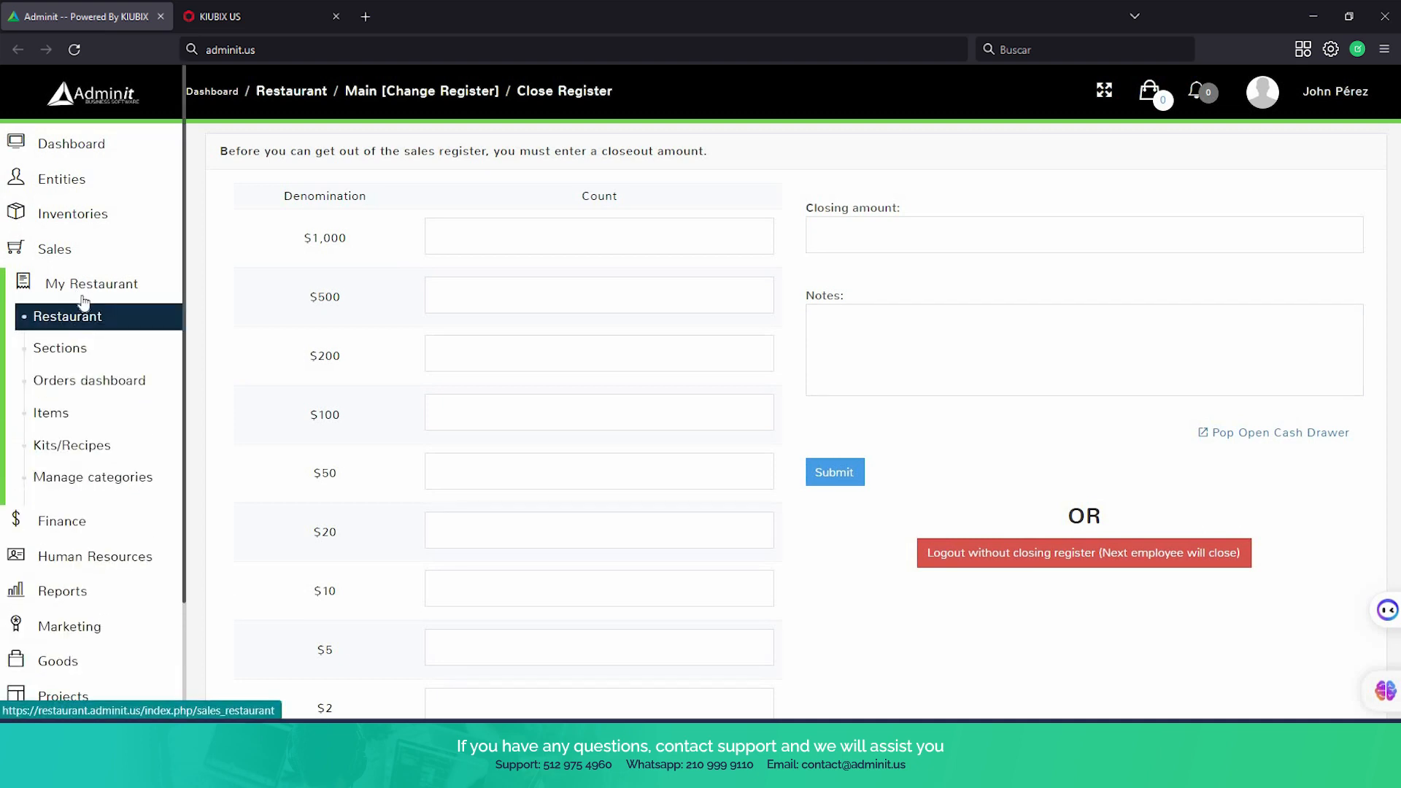
left_click(79, 298)
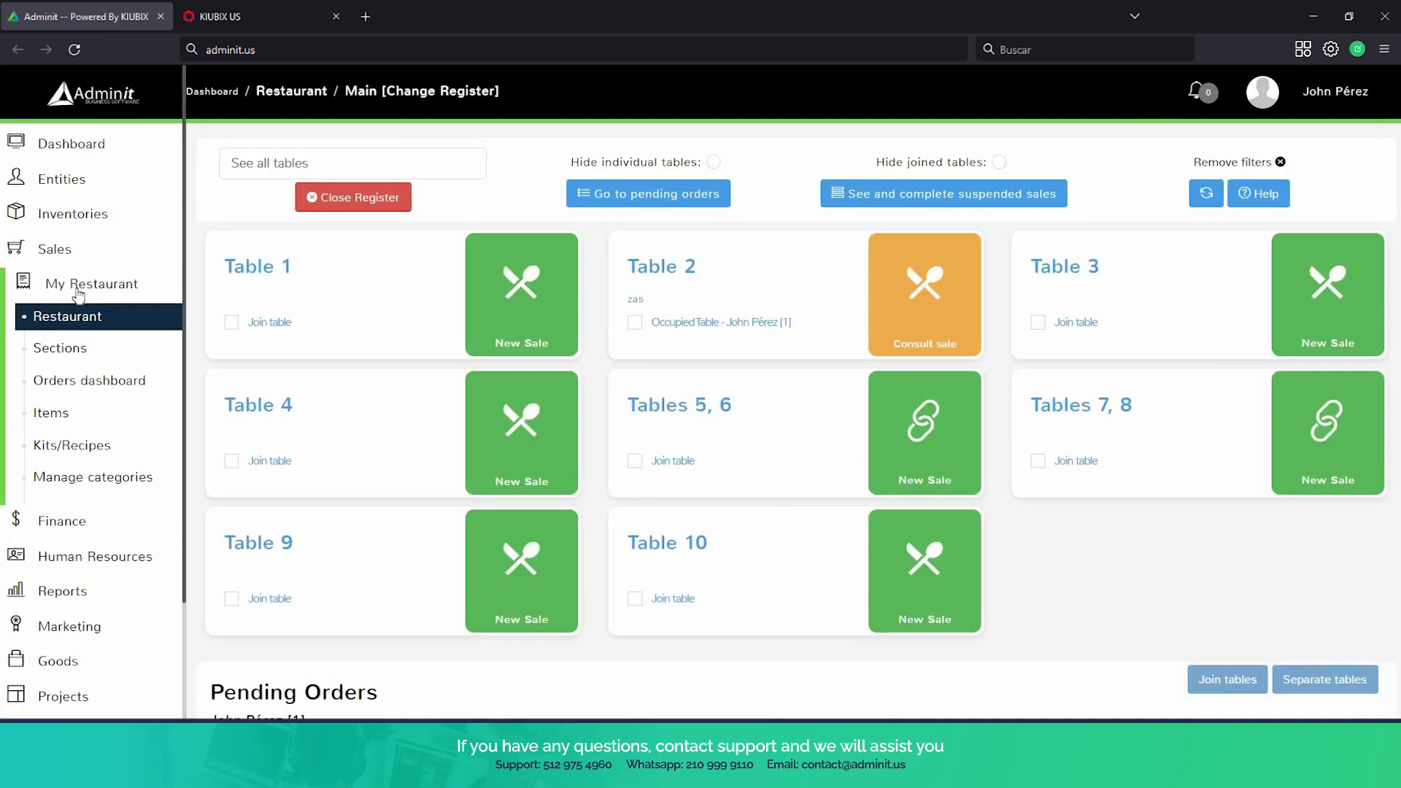